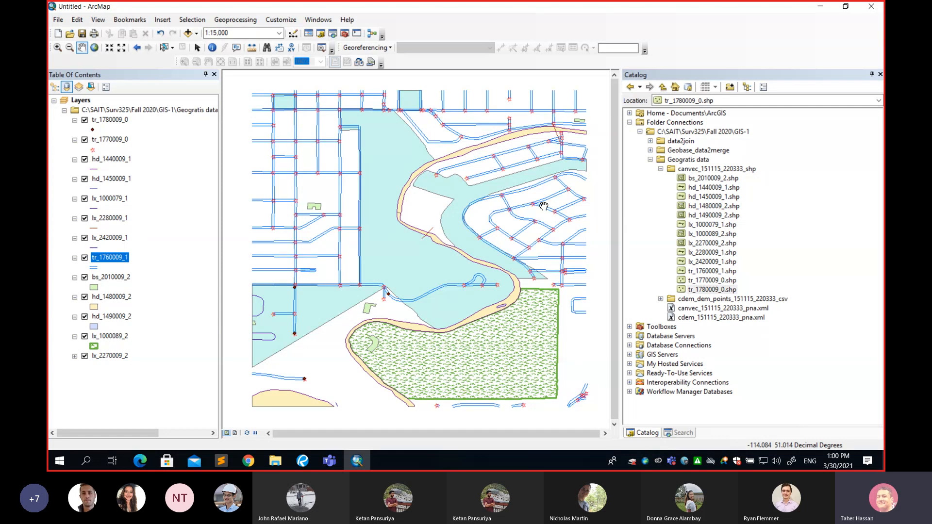
Switch the map from data view to layout view to show the data frame on the page
scroll(465, 198, up, 1)
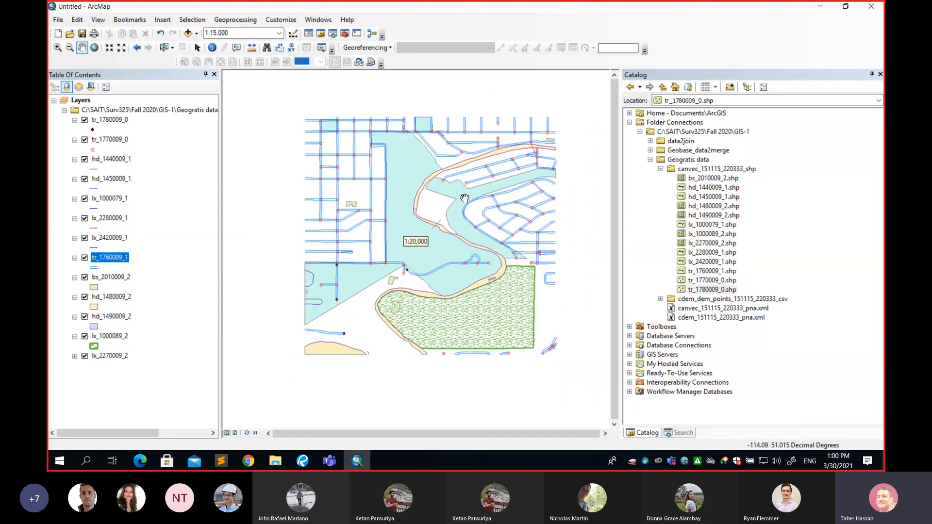
drag(410, 234, 394, 234)
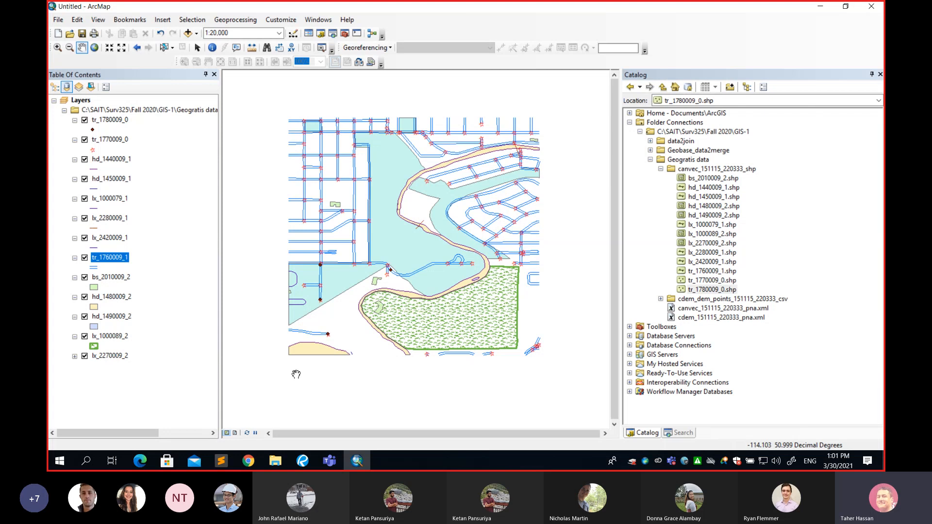
click(236, 433)
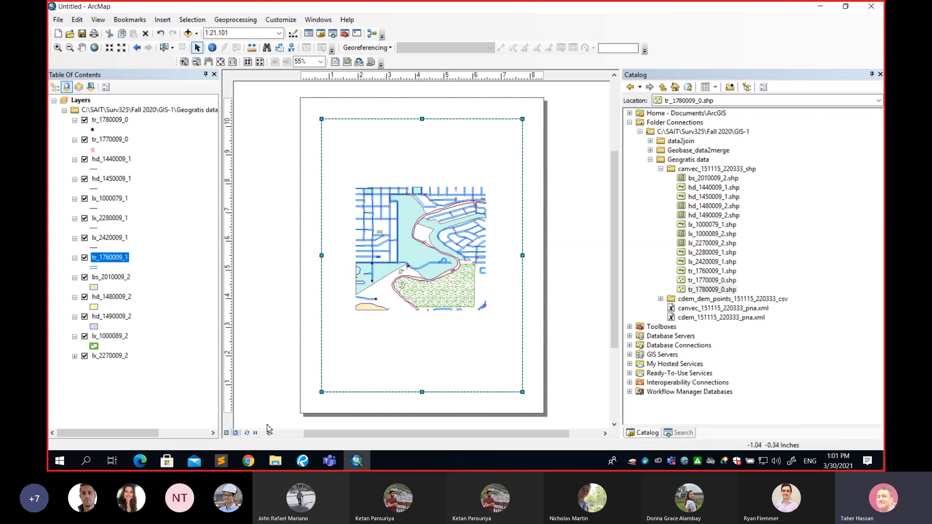
click(226, 436)
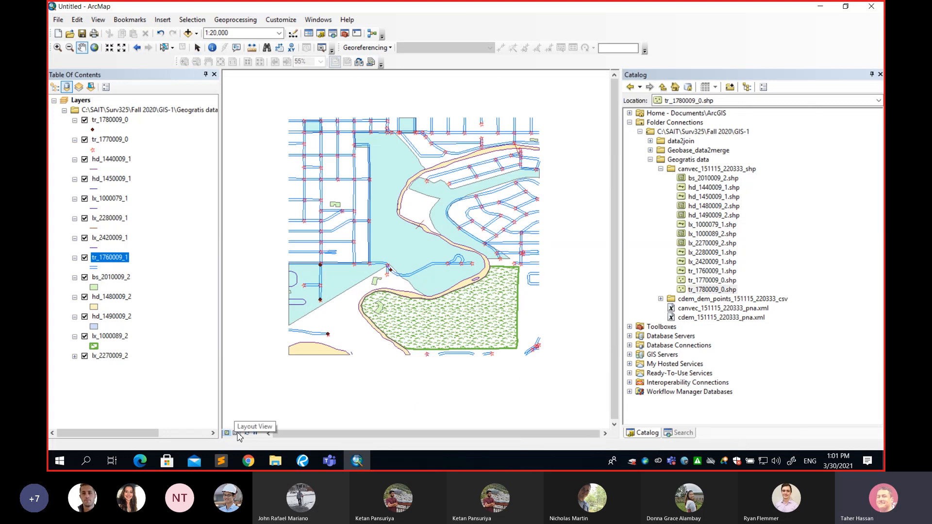
click(236, 433)
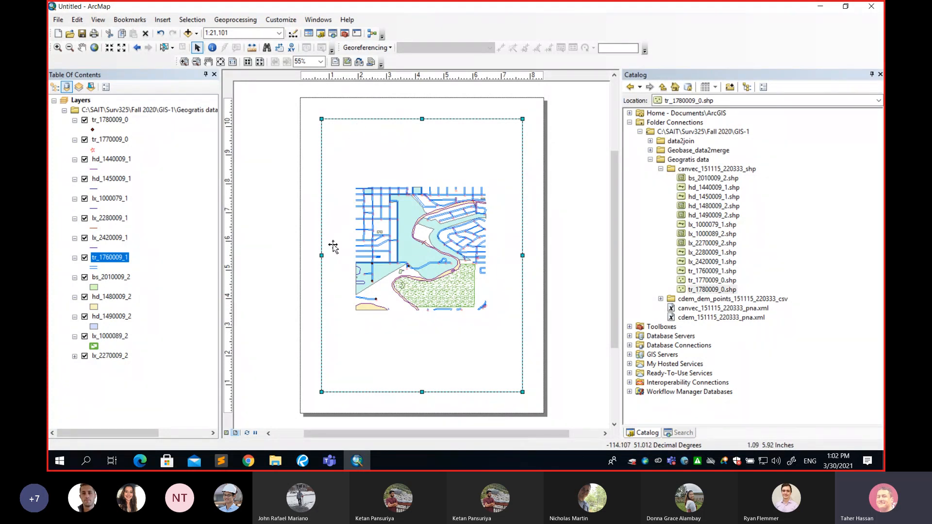
Reposition and resize the data frame so it spans nearly the full page width, with blank bands above and below
mouse_move(489, 137)
mouse_down()
mouse_move(478, 136)
mouse_move(495, 135)
mouse_up()
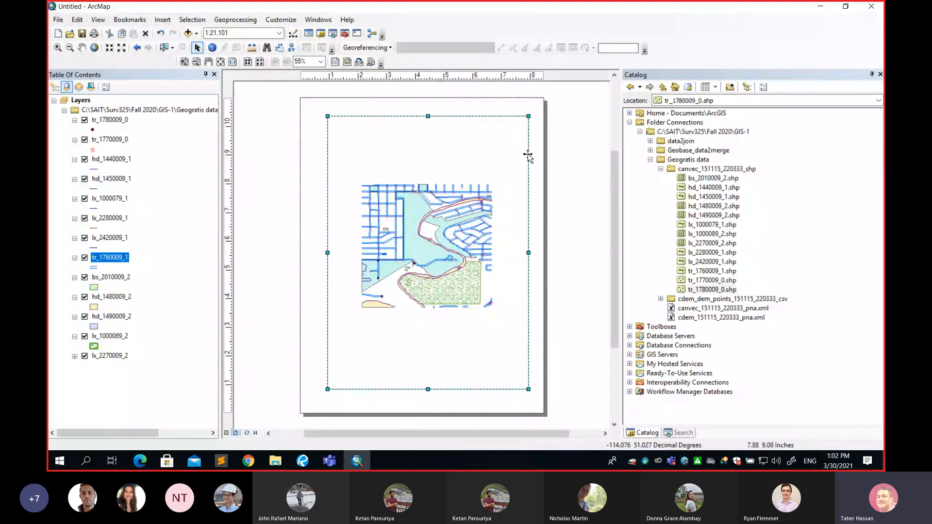
drag(519, 135, 509, 138)
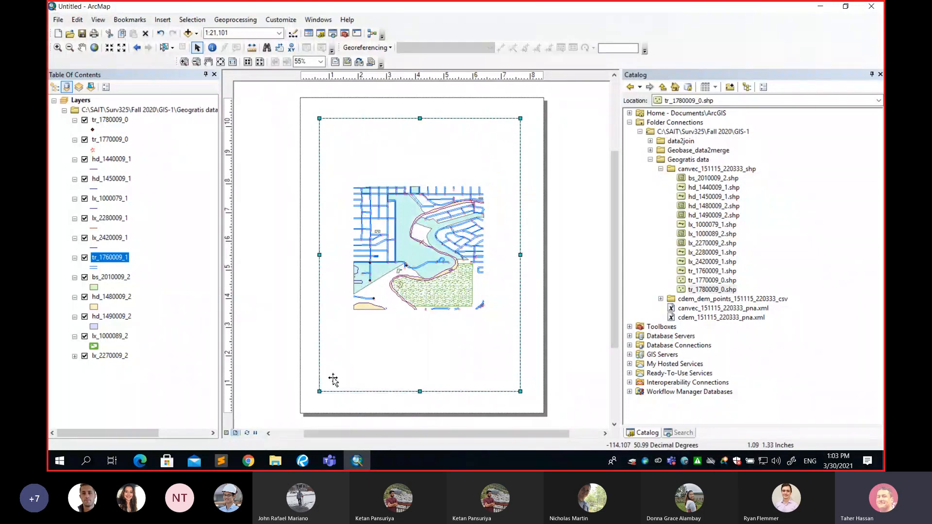
drag(520, 391, 516, 370)
drag(457, 279, 438, 285)
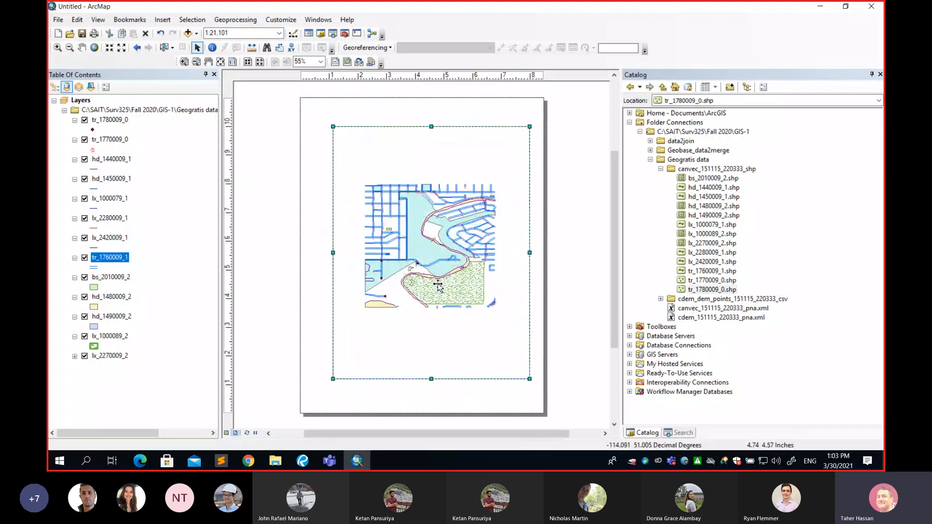
drag(517, 263, 511, 262)
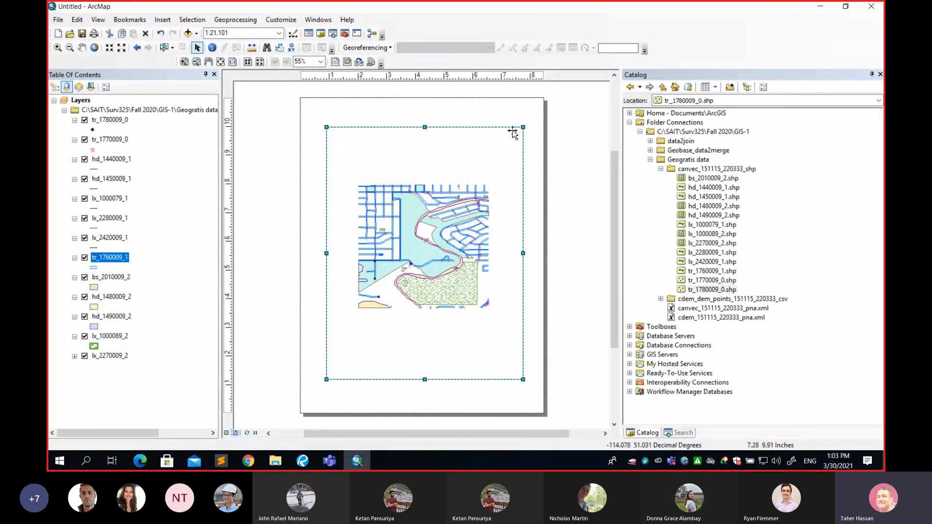
drag(424, 127, 425, 168)
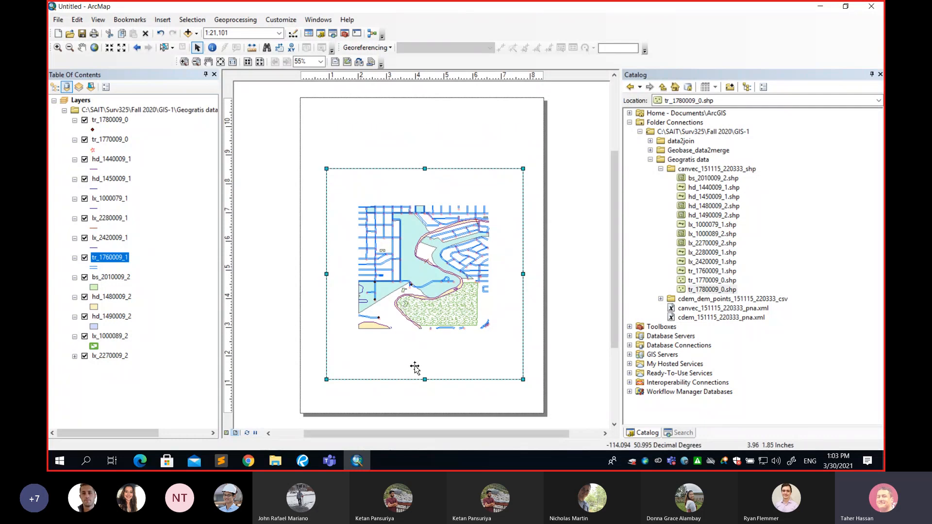
drag(425, 380, 424, 357)
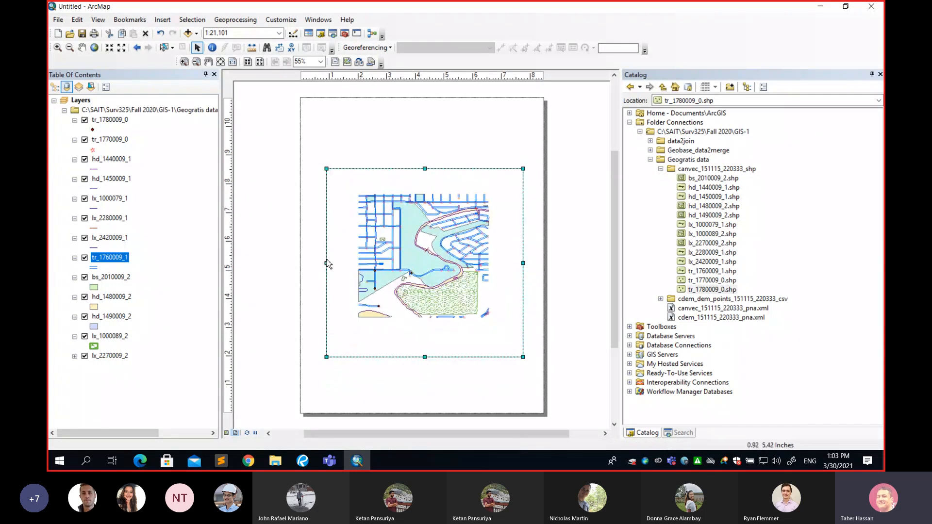
drag(326, 263, 305, 266)
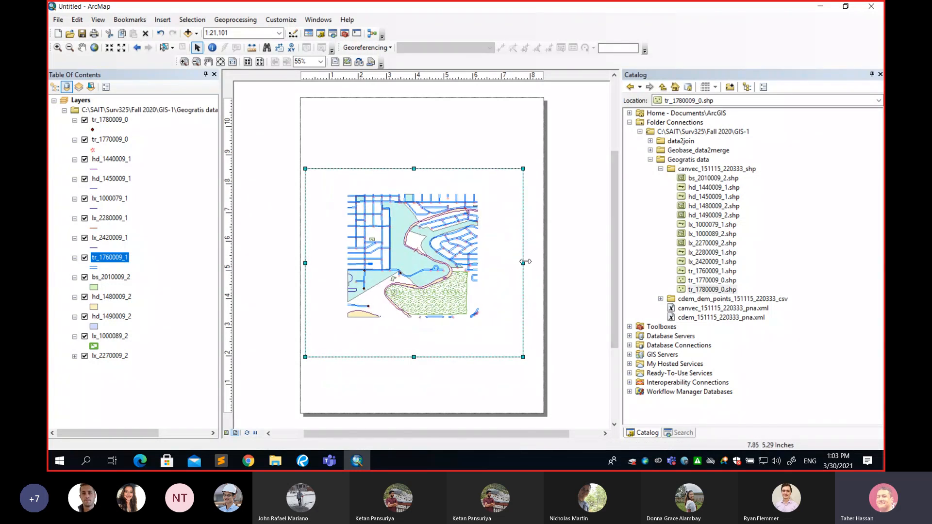
drag(524, 263, 493, 254)
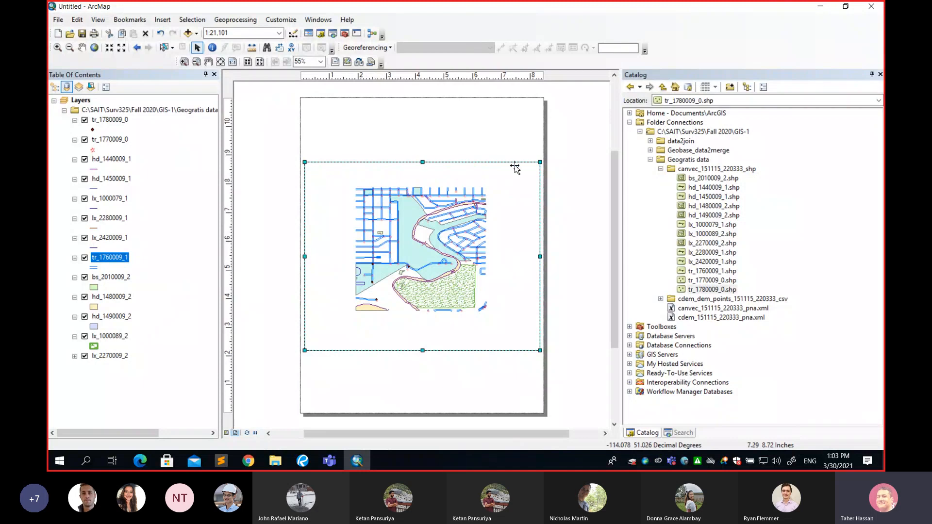
click(388, 133)
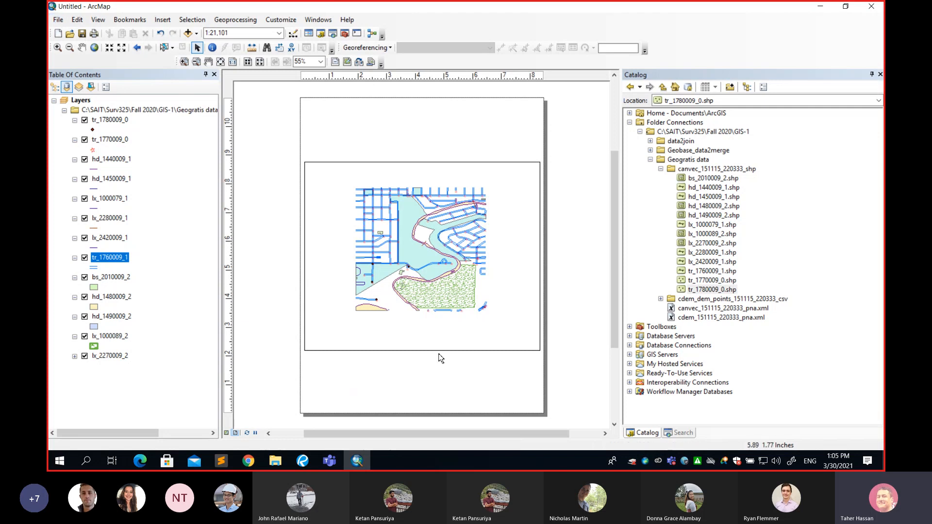
In Page and Print Setup, choose the Bluebeam PDF printer and the ISO A3 (297 x 420 mm) paper size
click(58, 20)
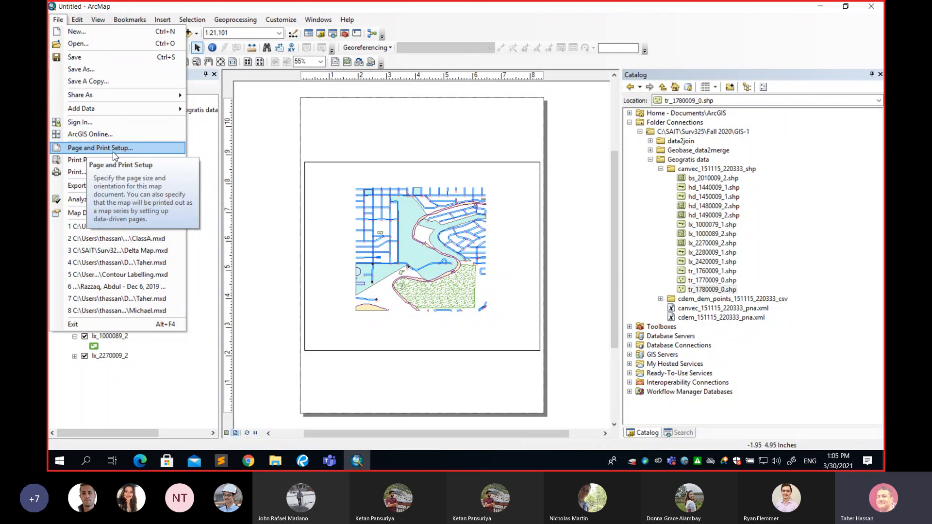
click(114, 153)
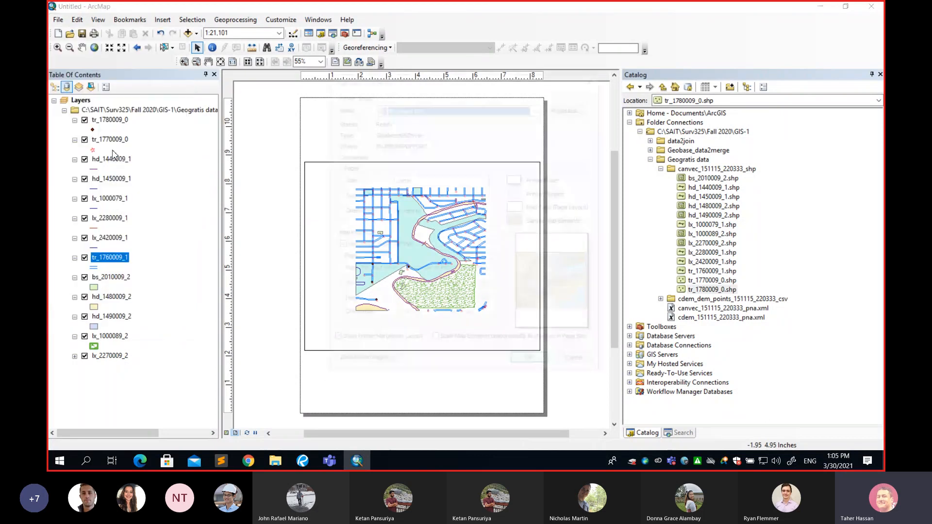
drag(406, 79, 342, 62)
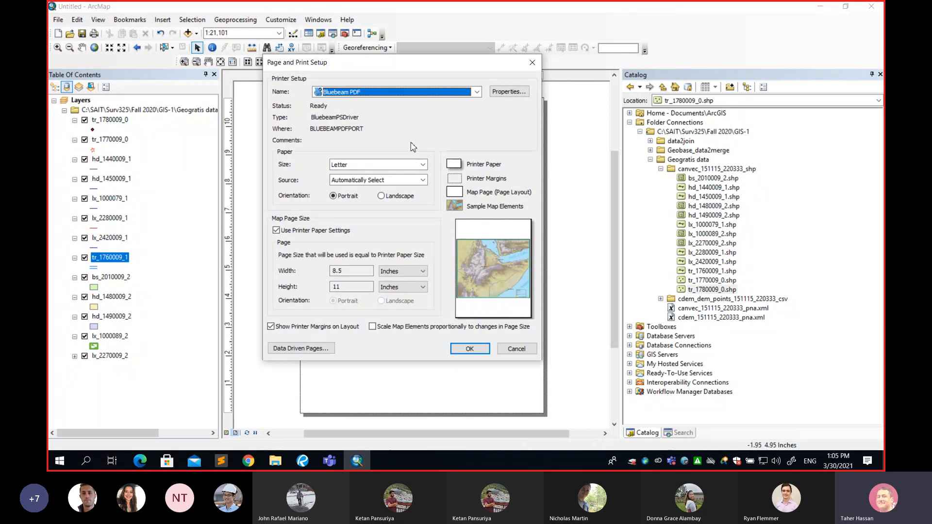
click(427, 94)
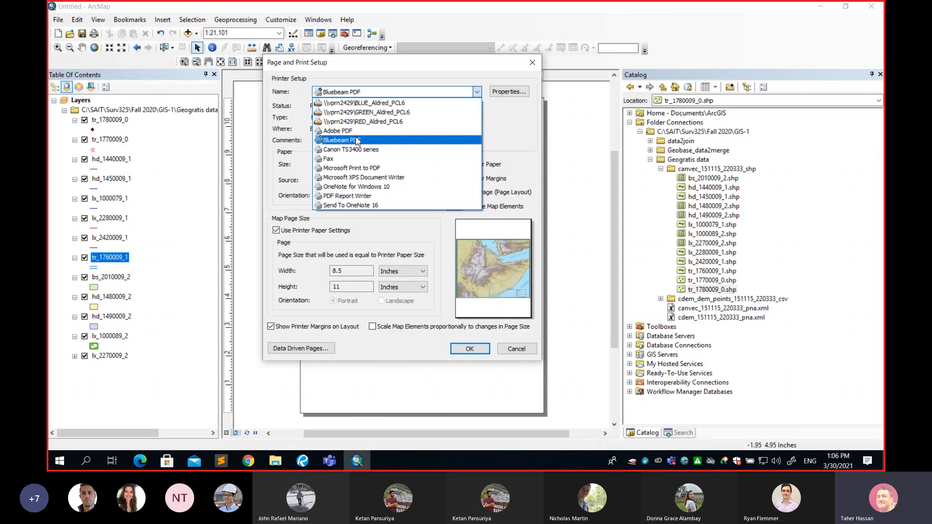
click(358, 141)
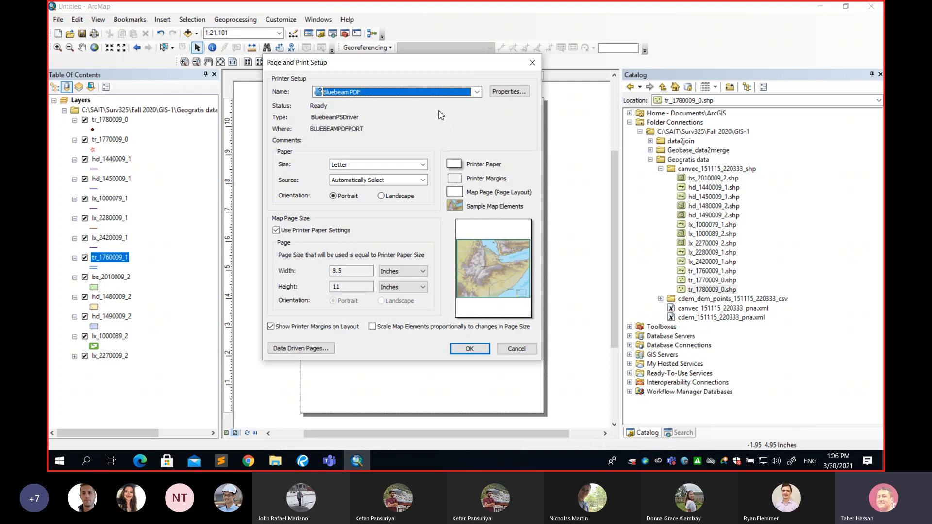
click(423, 164)
mouse_move(434, 218)
mouse_down()
mouse_move(433, 186)
mouse_move(432, 201)
mouse_up()
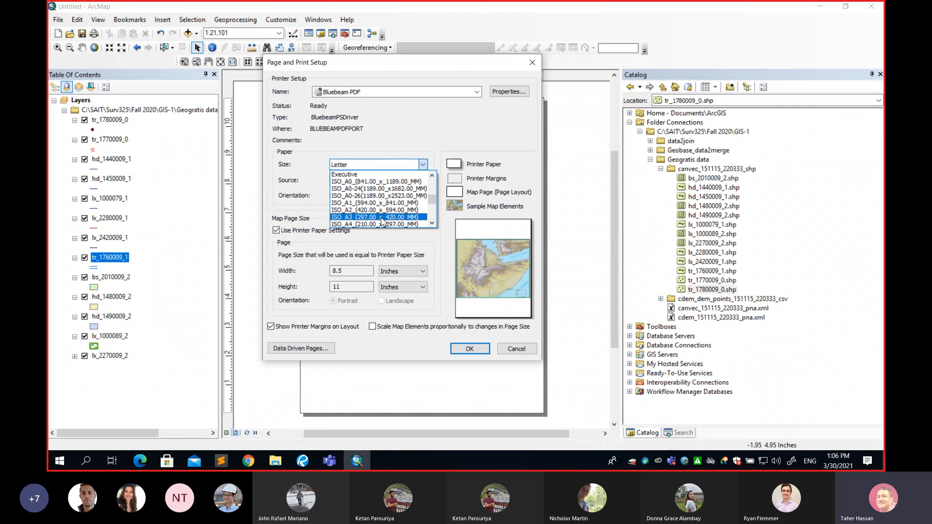
click(383, 219)
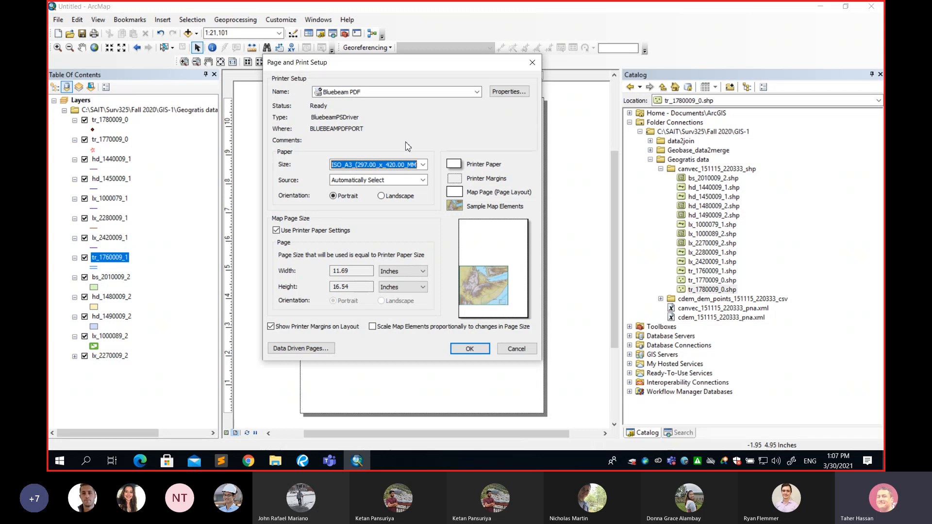
Compare the landscape and portrait orientations, keep portrait for the A3 page and apply the page setup
click(333, 197)
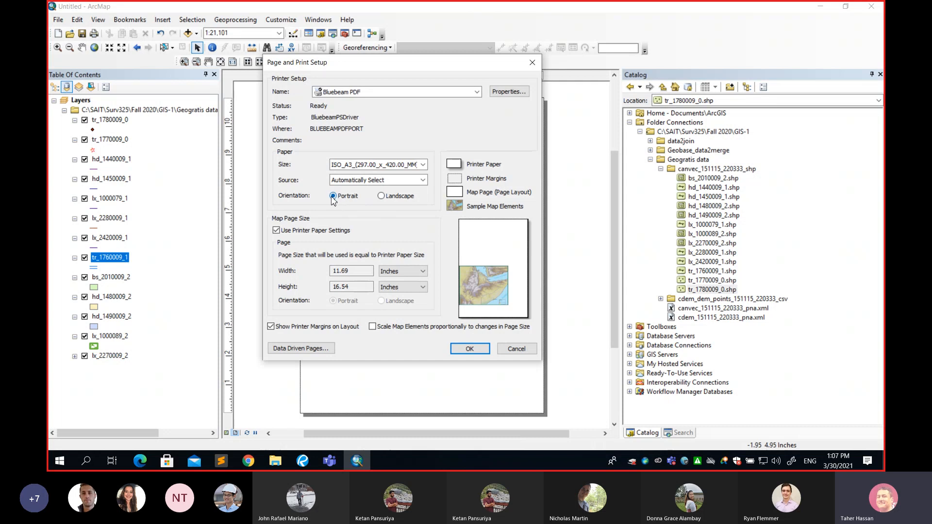
click(382, 197)
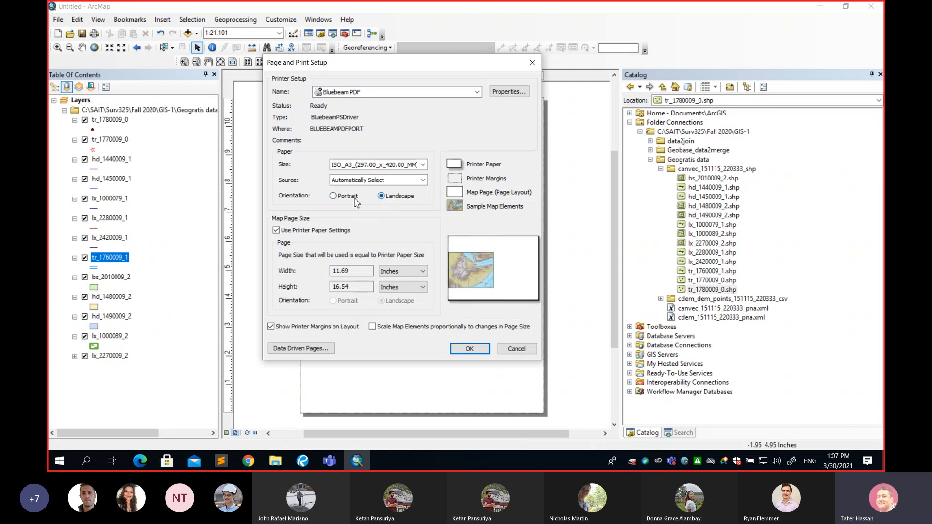
click(336, 196)
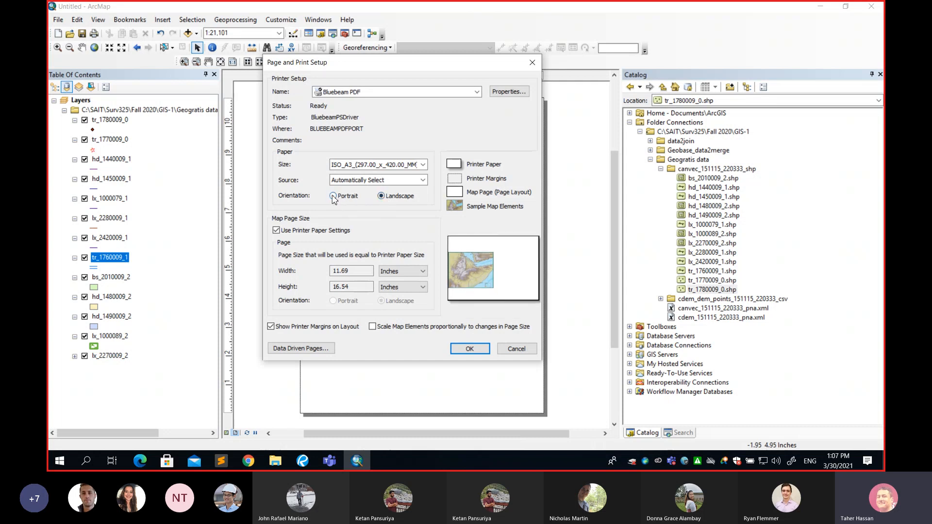
click(382, 197)
click(337, 198)
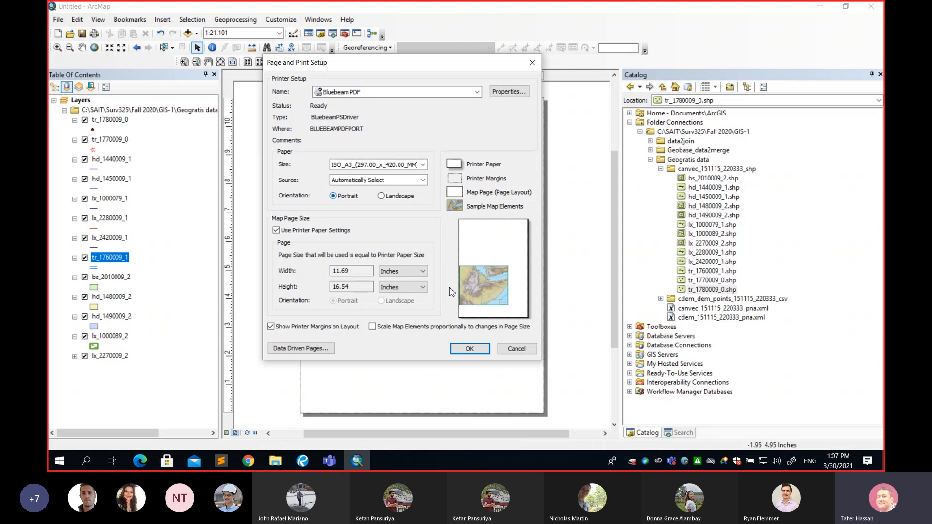
click(478, 351)
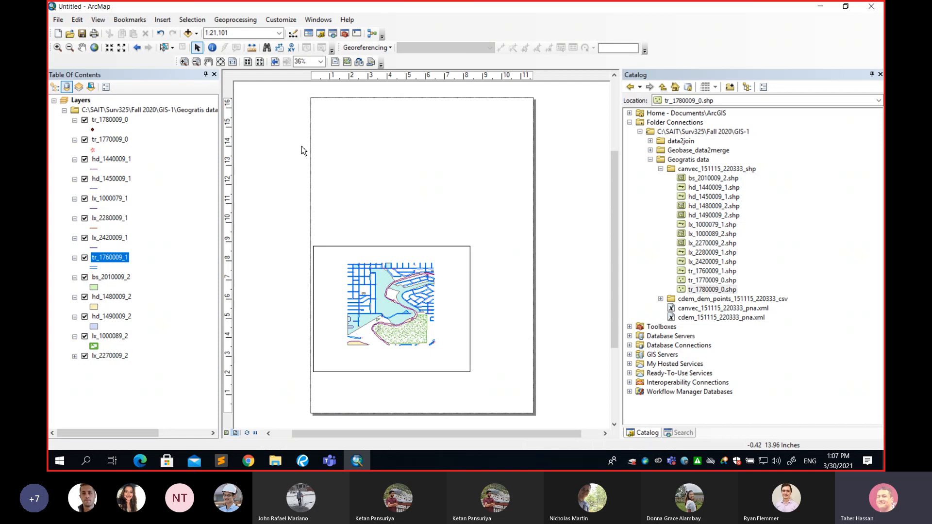
Move the data frame up to mid-page and enlarge it to span nearly the full width of the A3 page
click(463, 261)
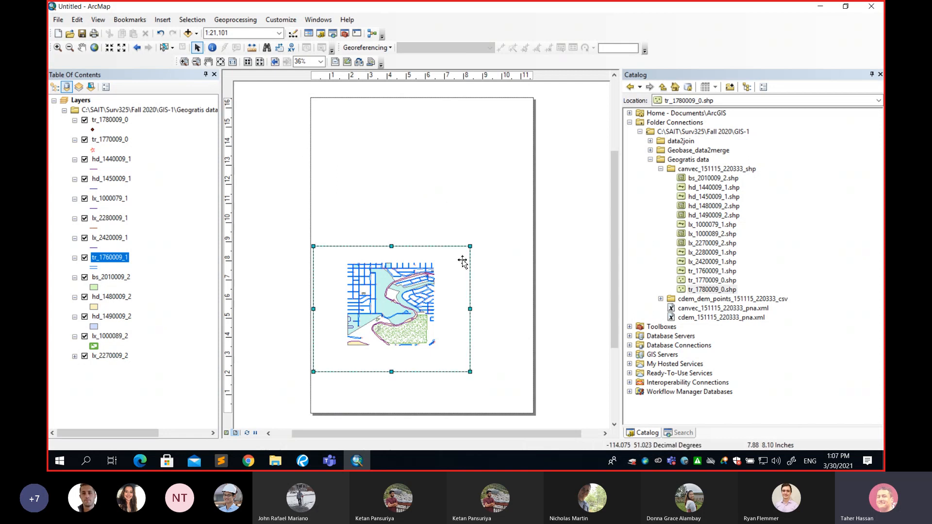
drag(462, 259, 462, 166)
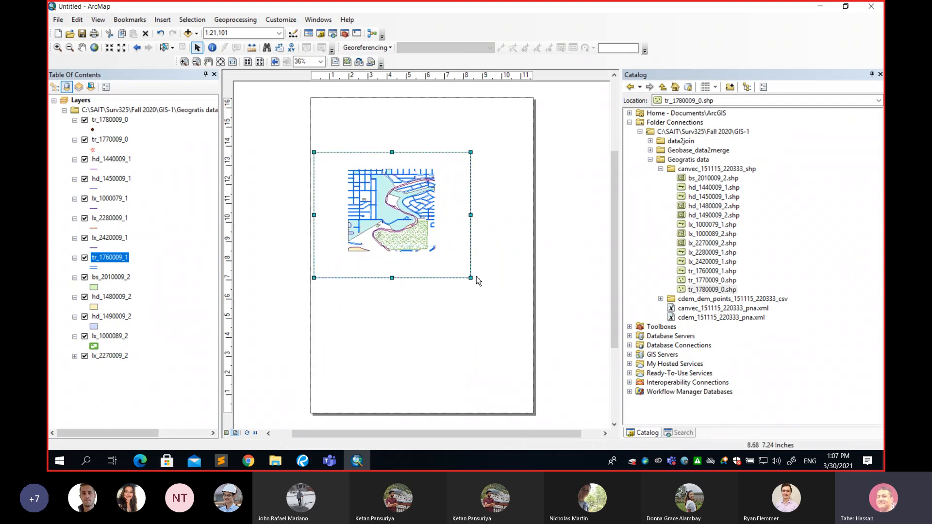
drag(470, 277, 531, 330)
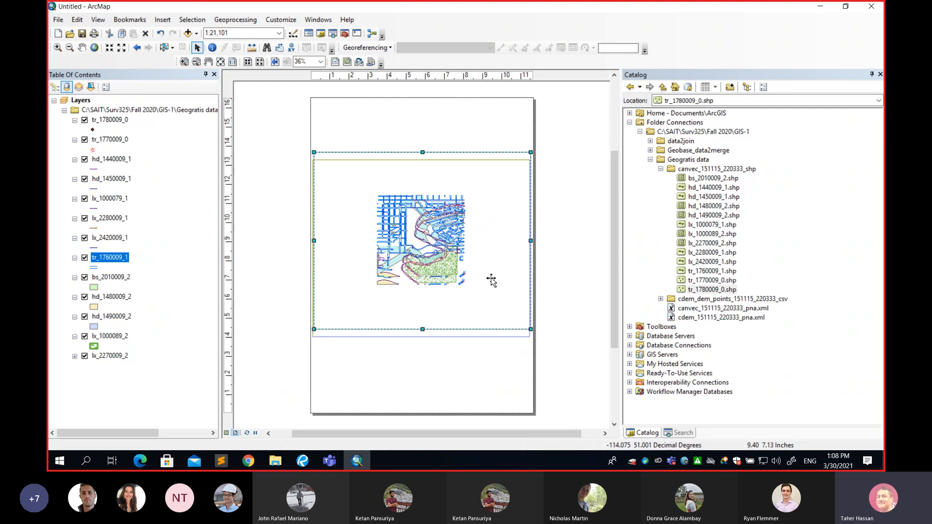
drag(491, 278, 491, 279)
click(459, 367)
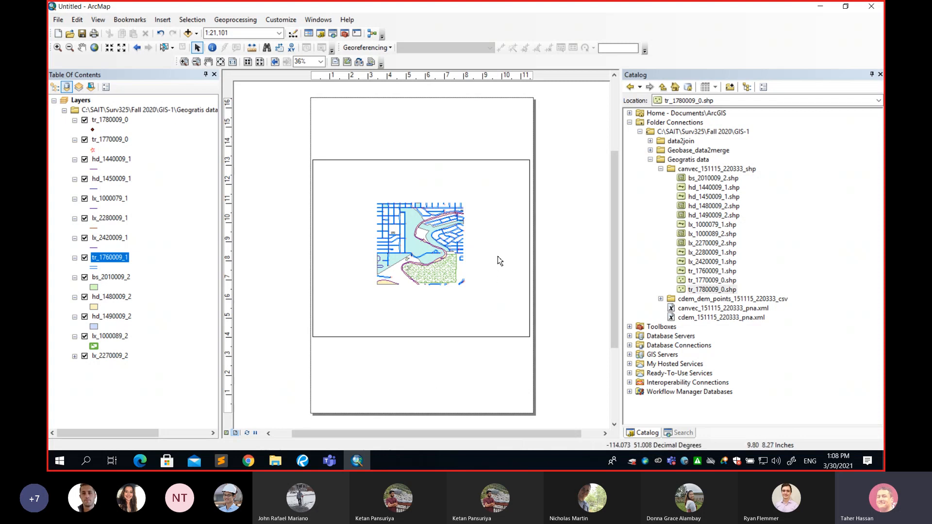
Try the map scale at 1:100,000, and change it to 1:1,000
click(279, 33)
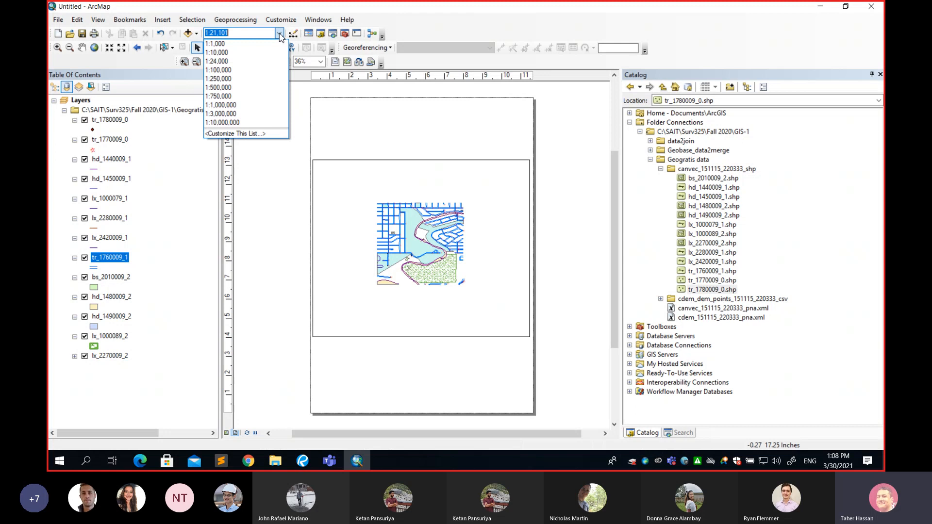
click(236, 72)
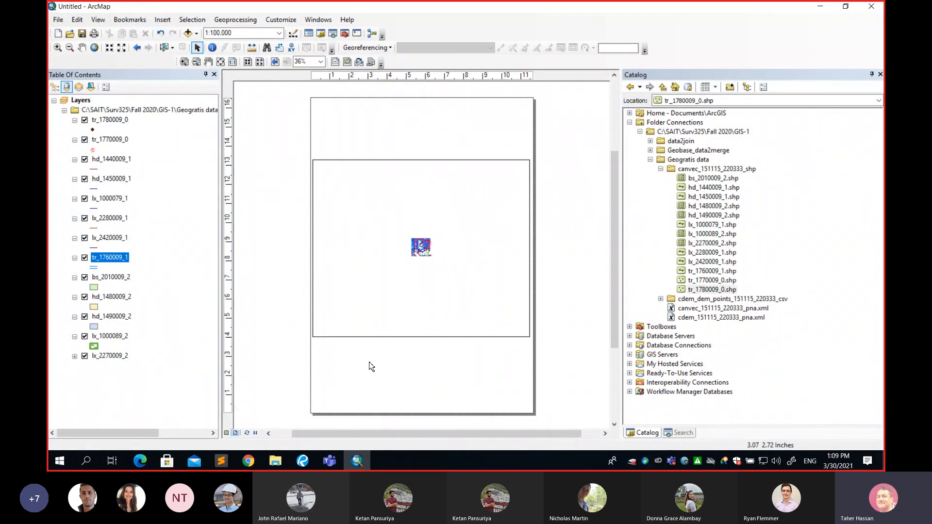
click(279, 33)
click(281, 33)
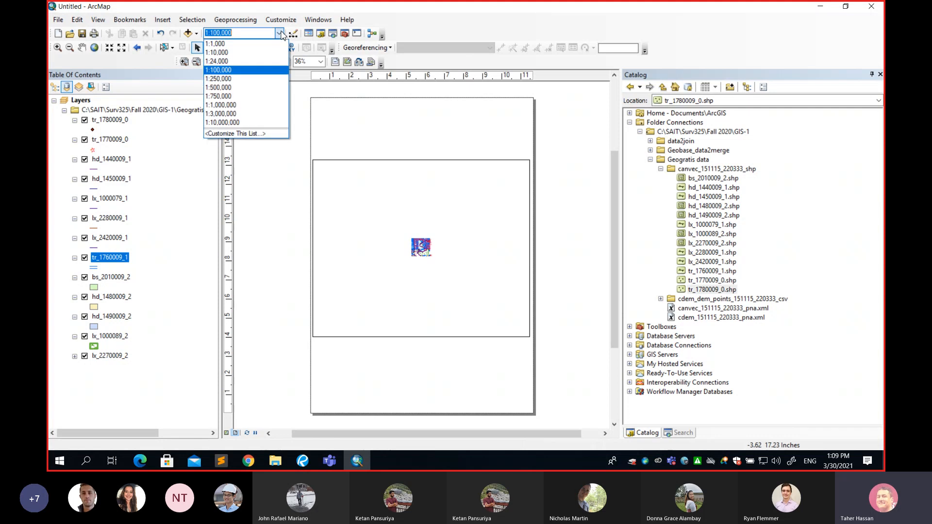
click(261, 45)
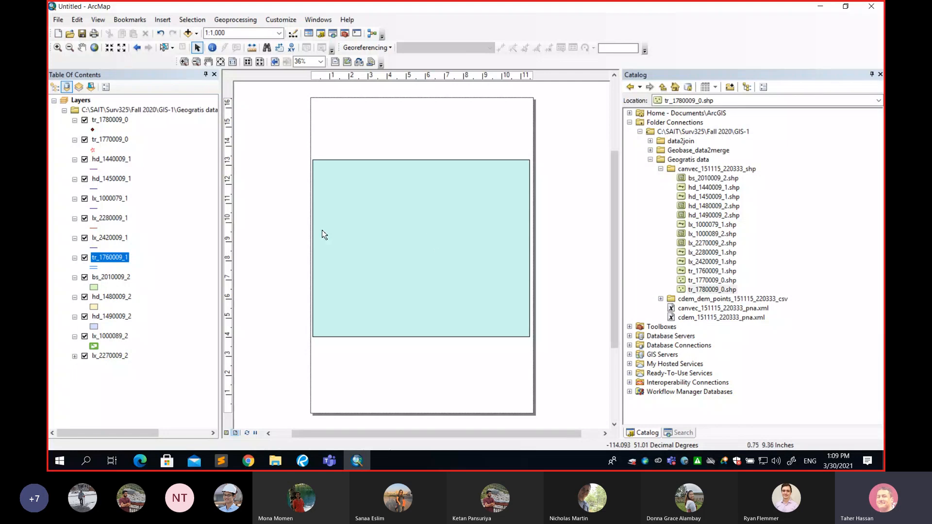
Set the layout's map scale to 1:10,000, and zoom the data view to the full extent of the data
click(279, 32)
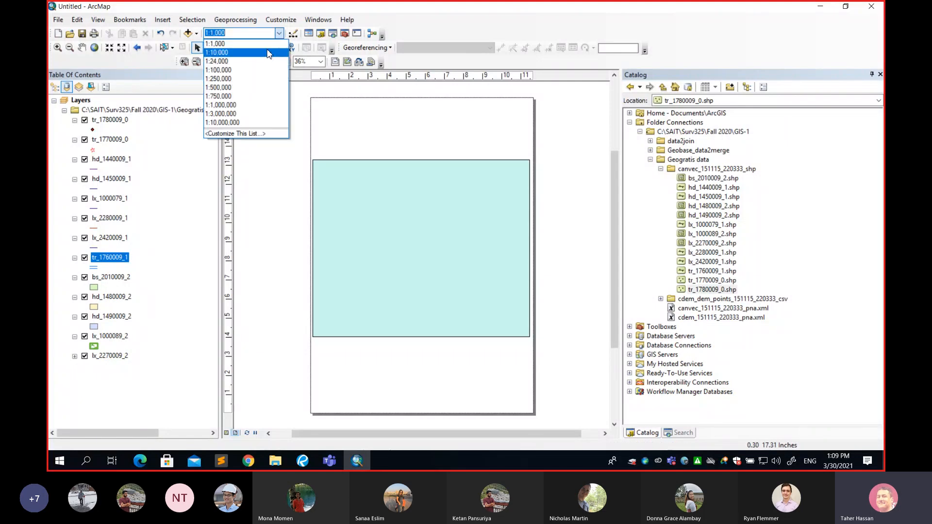
click(268, 53)
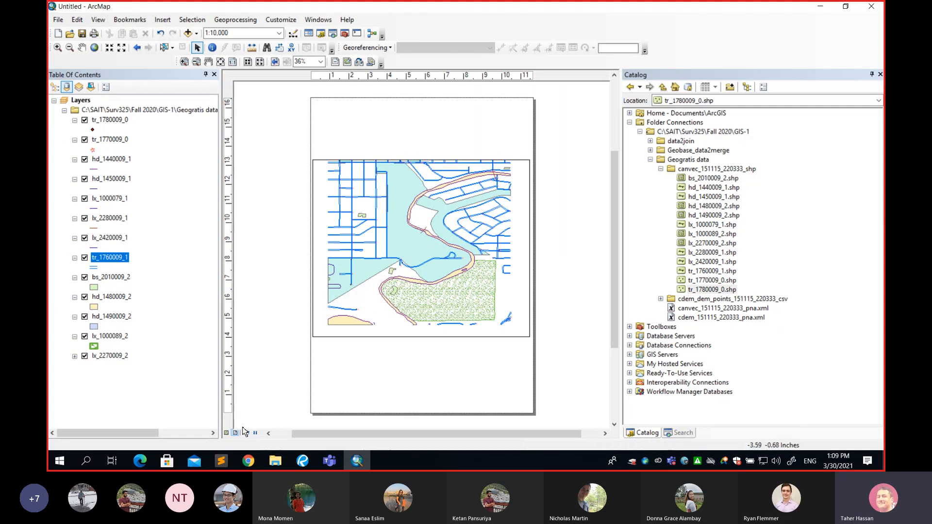
click(227, 433)
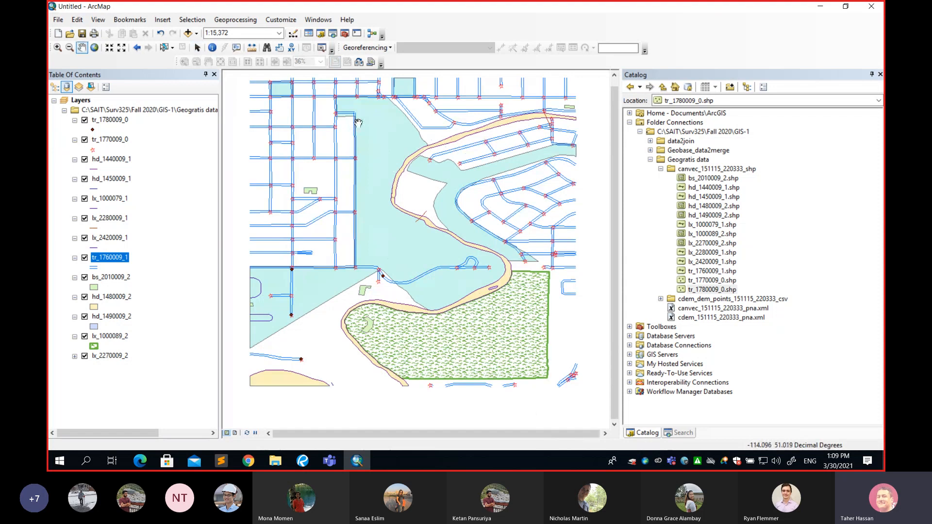
click(94, 48)
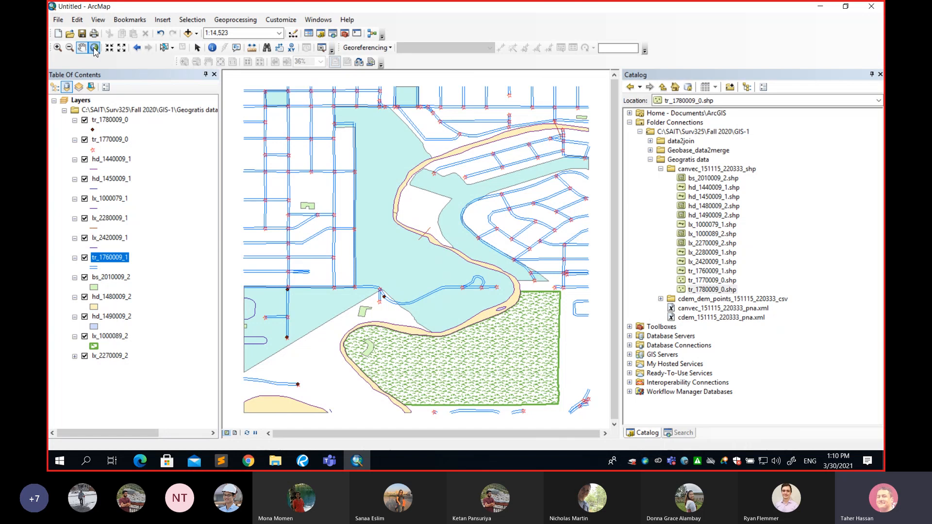
Compare the map scale between layout view and data view, and set the layout's scale to 1:10,000
click(236, 432)
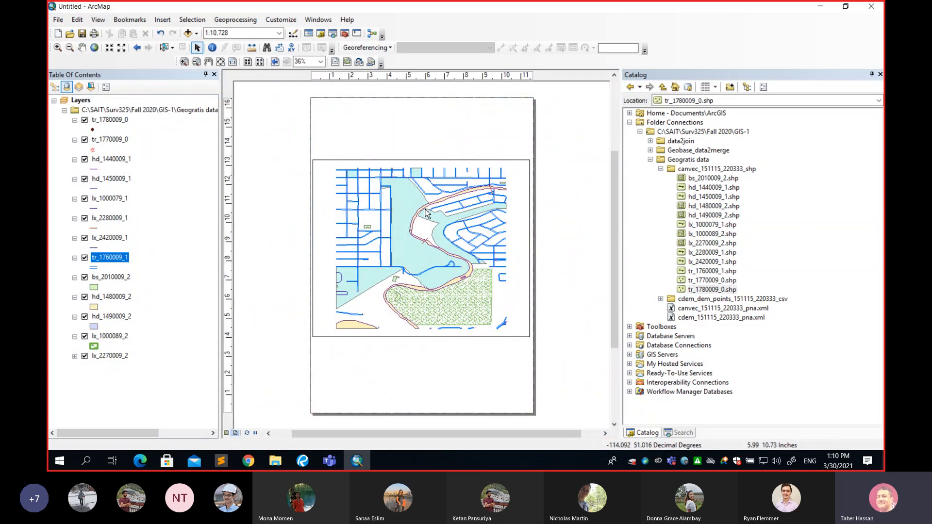
click(227, 433)
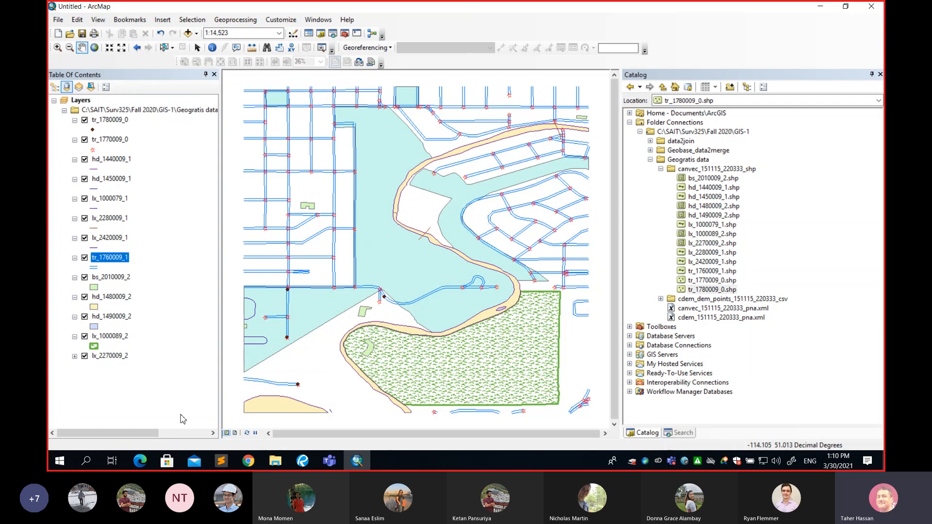
click(235, 433)
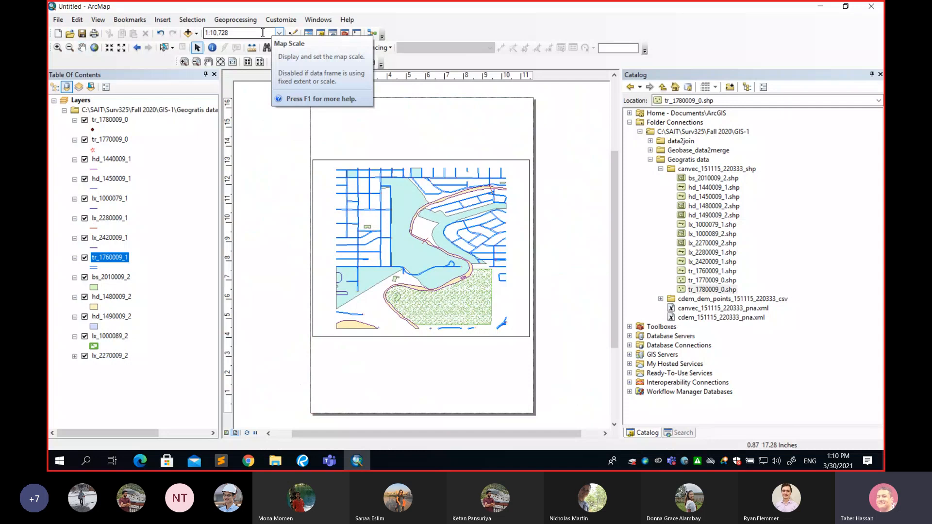
click(279, 33)
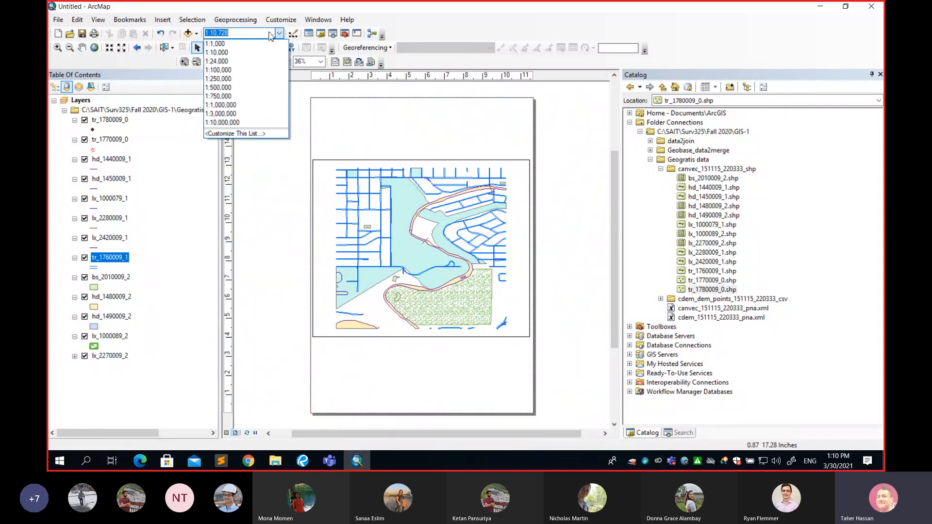
click(216, 53)
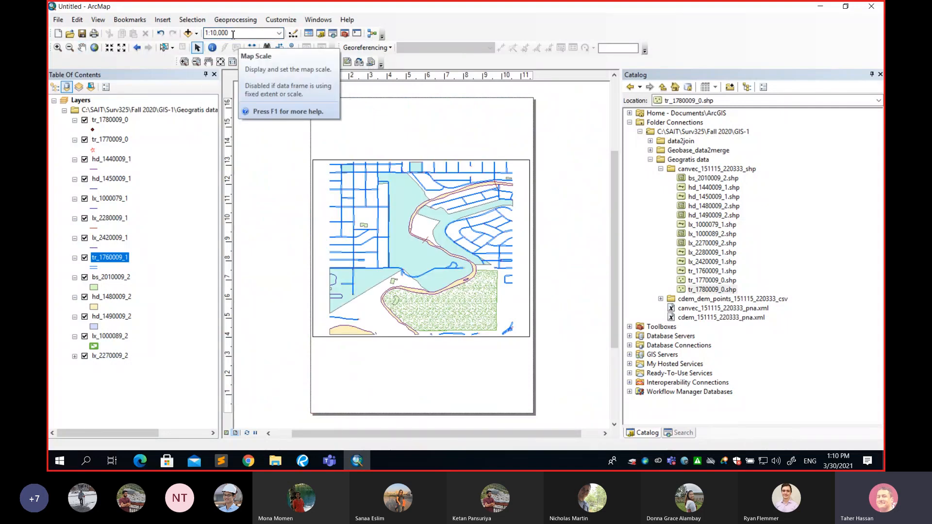
Try the layout's map scale at 1:5,000, and return it to 1:10,000
click(280, 33)
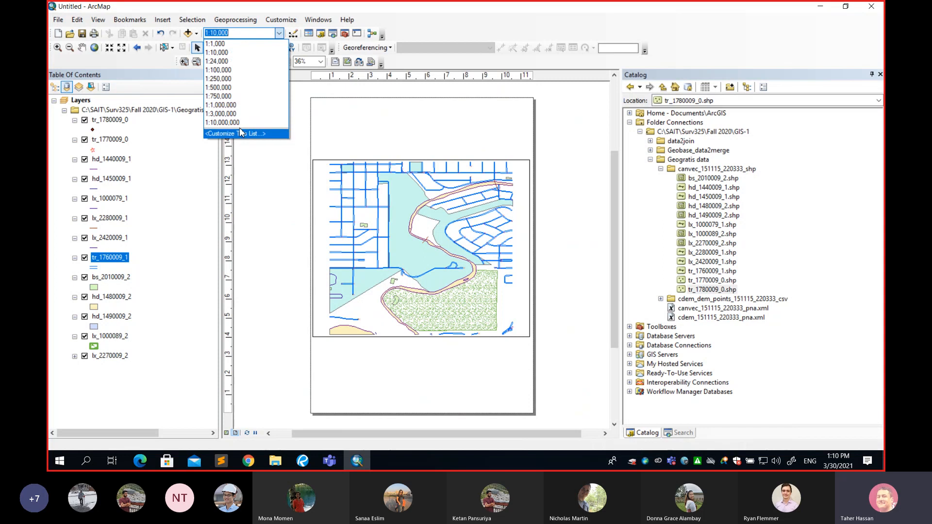
click(239, 33)
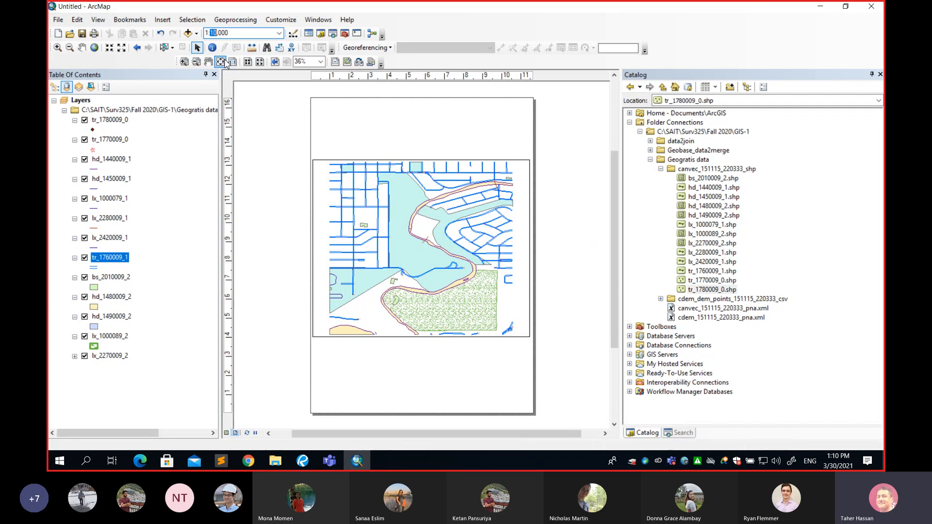
text(5)
key(Return)
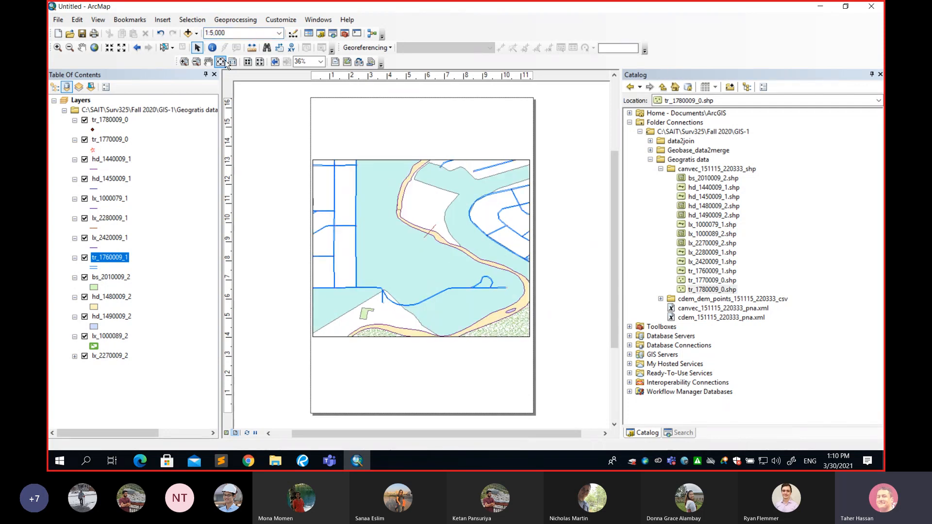
click(279, 33)
click(260, 64)
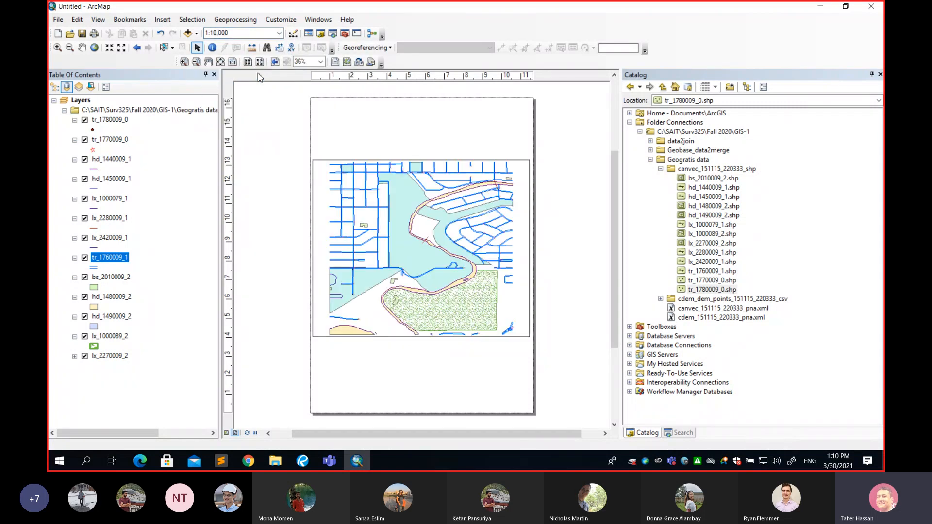
Set the map scale to 1:15,000 in data view, and switch back to layout view
click(226, 434)
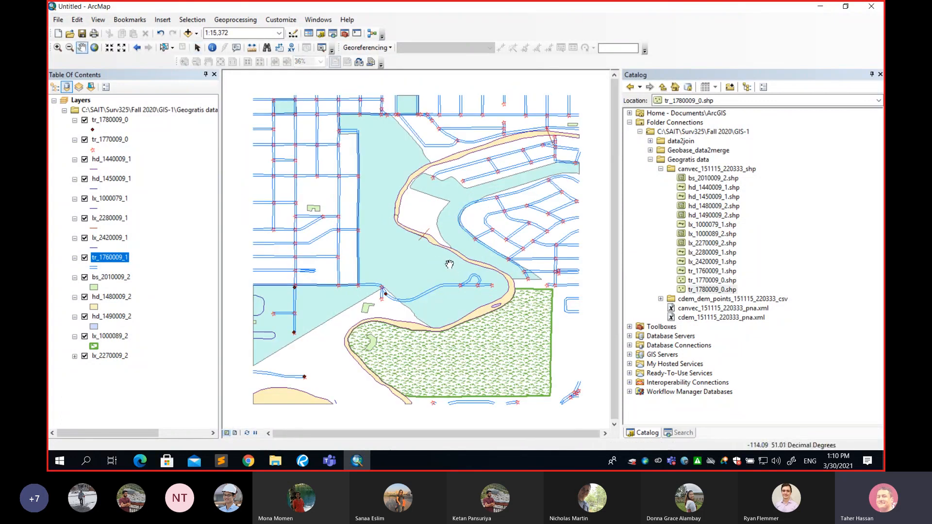
scroll(449, 265, up, 1)
scroll(450, 264, down, 1)
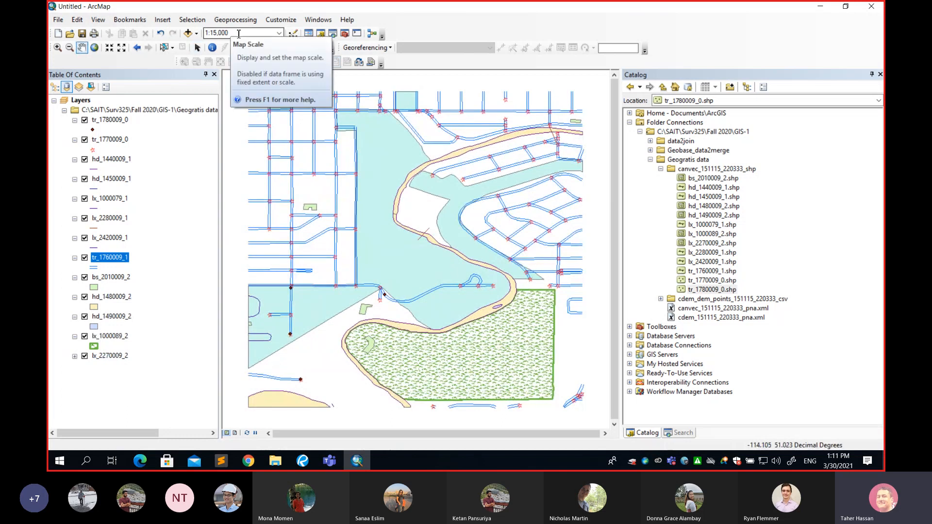
click(235, 433)
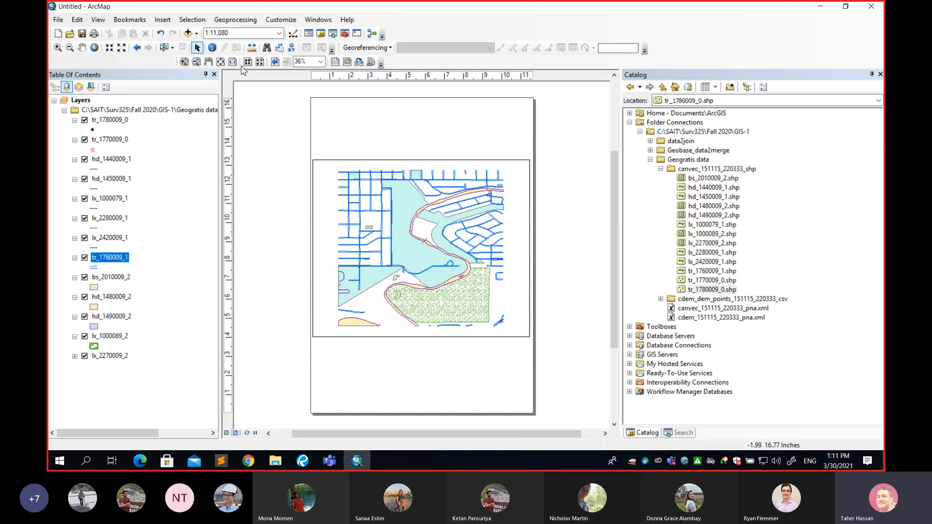
Try the layout's map scale at 1:11,000, and restore it to 1:10,000
click(217, 33)
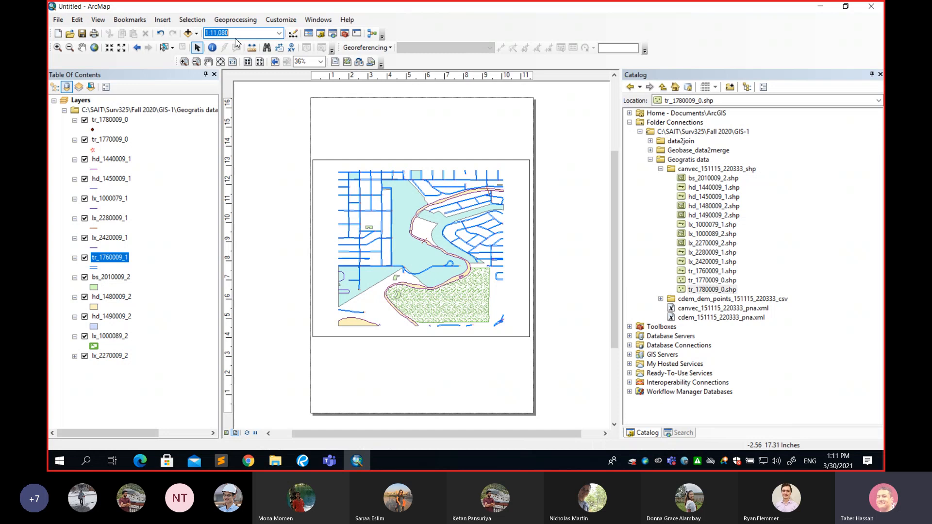
click(280, 33)
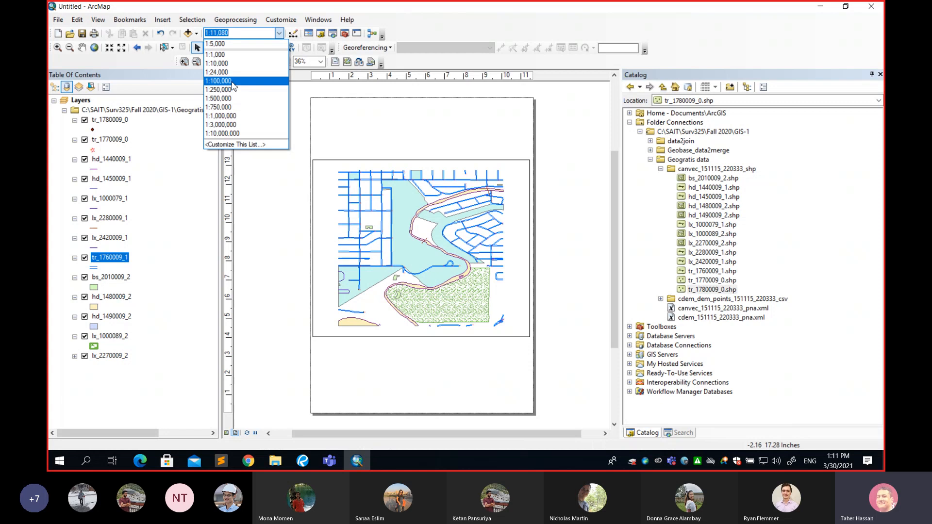
click(257, 64)
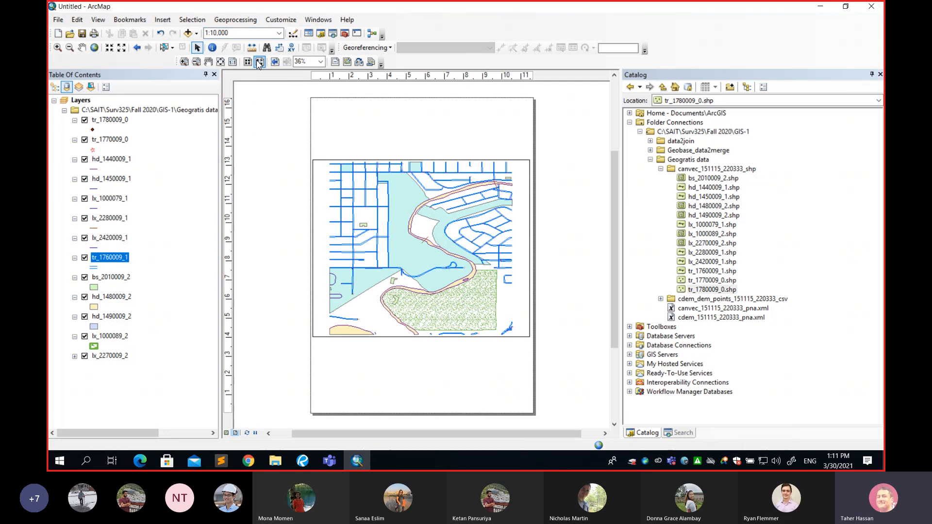
click(58, 19)
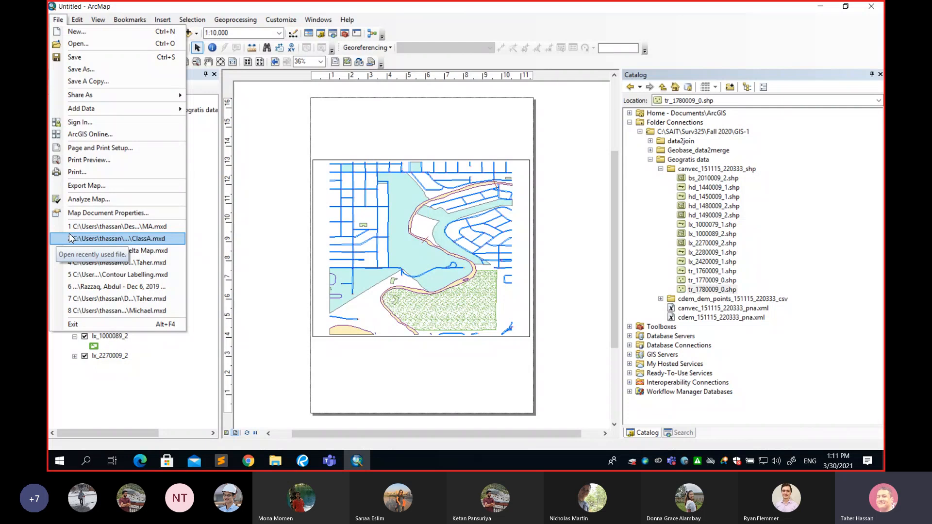
click(216, 95)
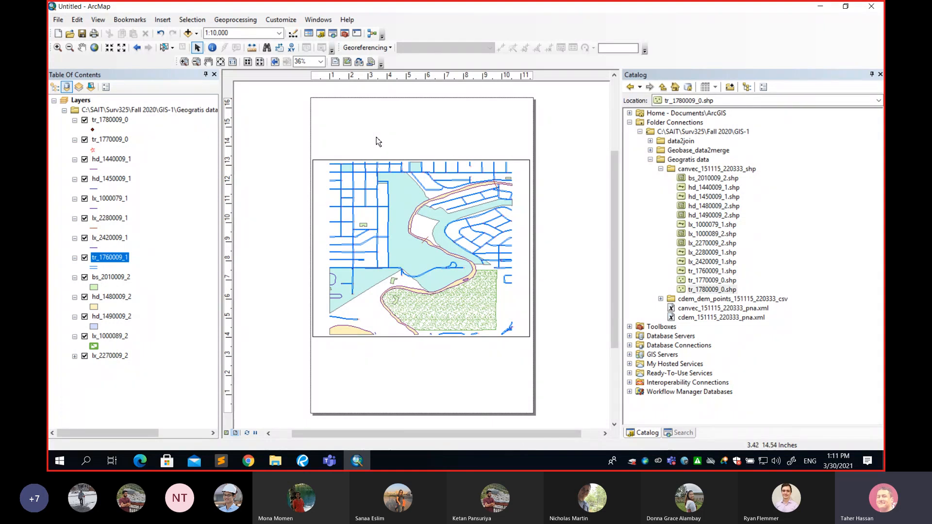
click(76, 102)
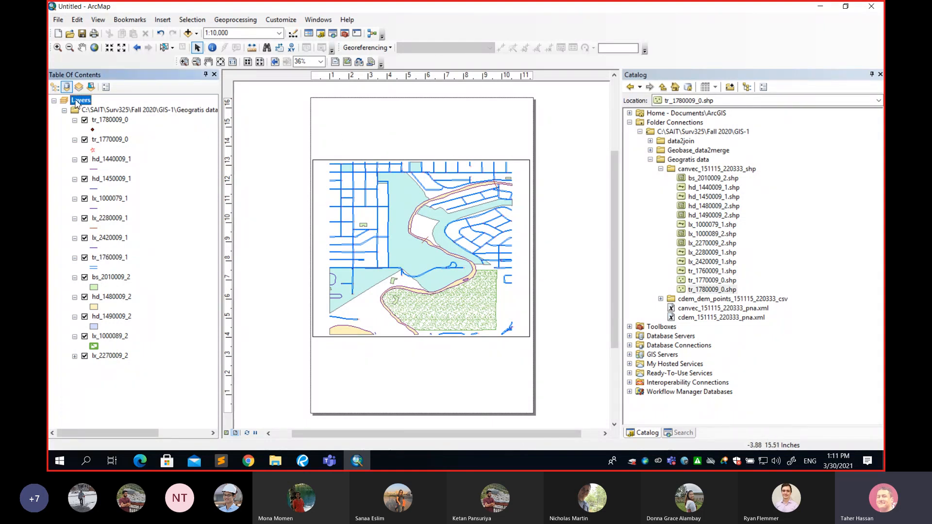
click(108, 121)
click(110, 141)
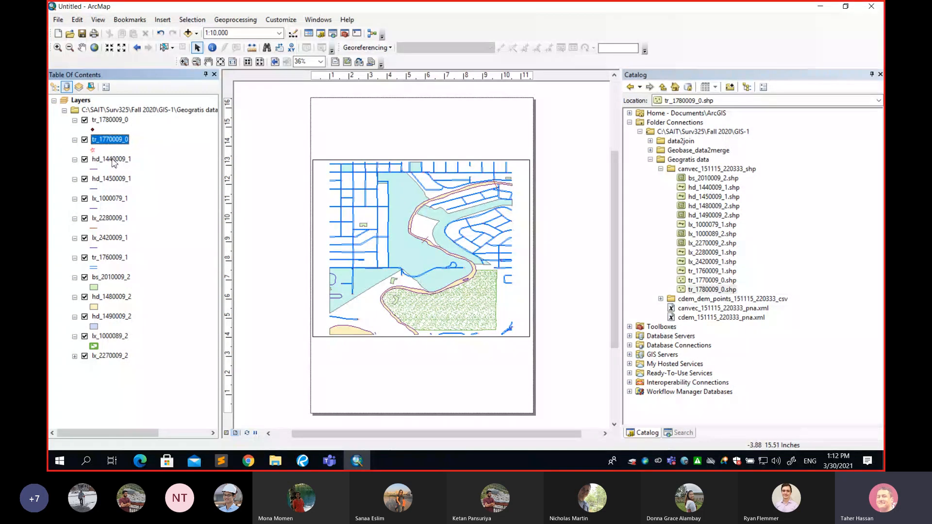
click(113, 160)
click(115, 180)
click(119, 199)
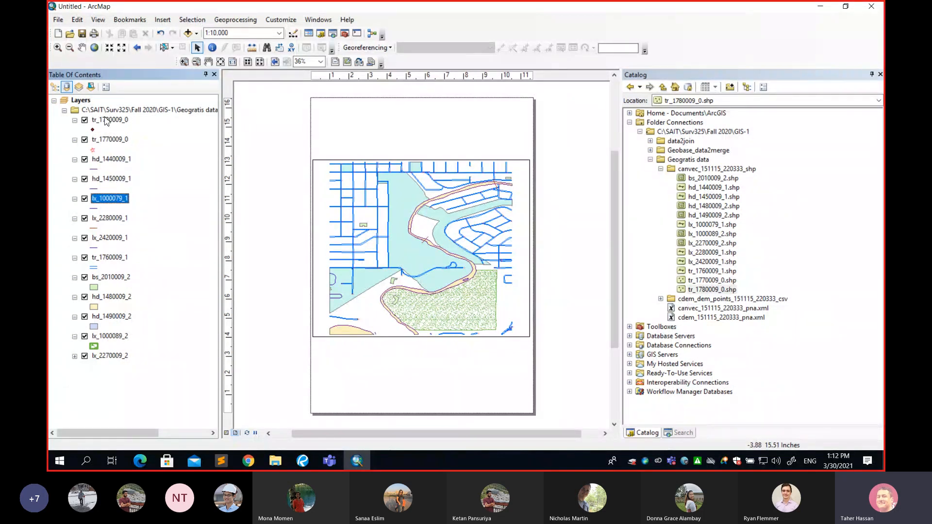
Open the properties of the Layers data frame and look through its coordinate system, frame, illumination and grid settings
click(80, 101)
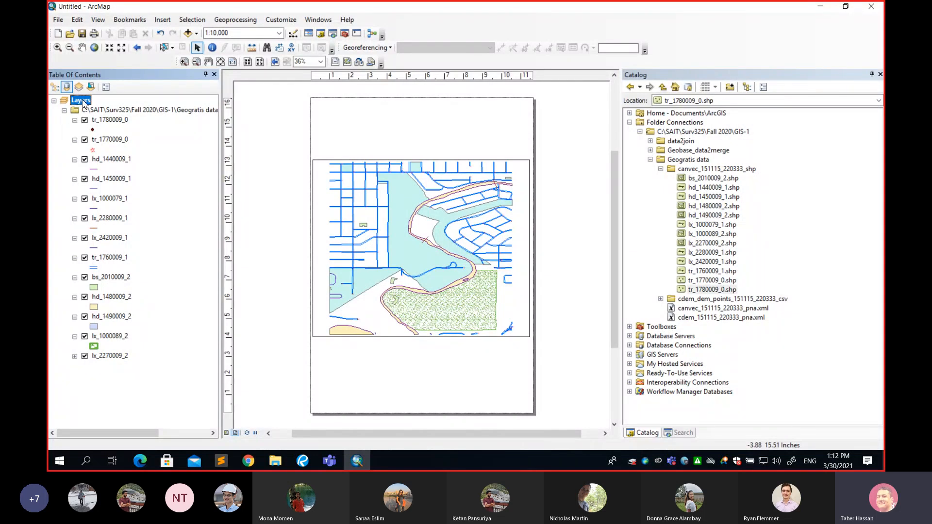
right_click(84, 102)
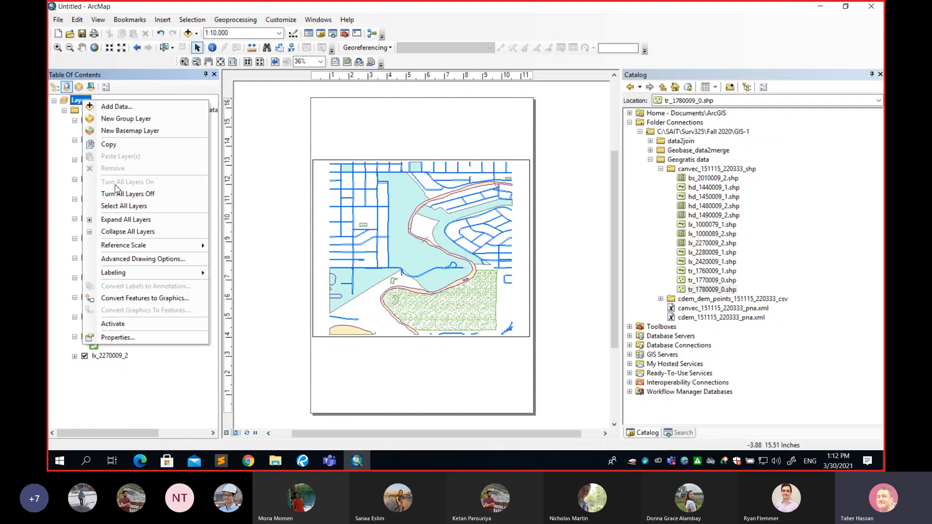
click(118, 337)
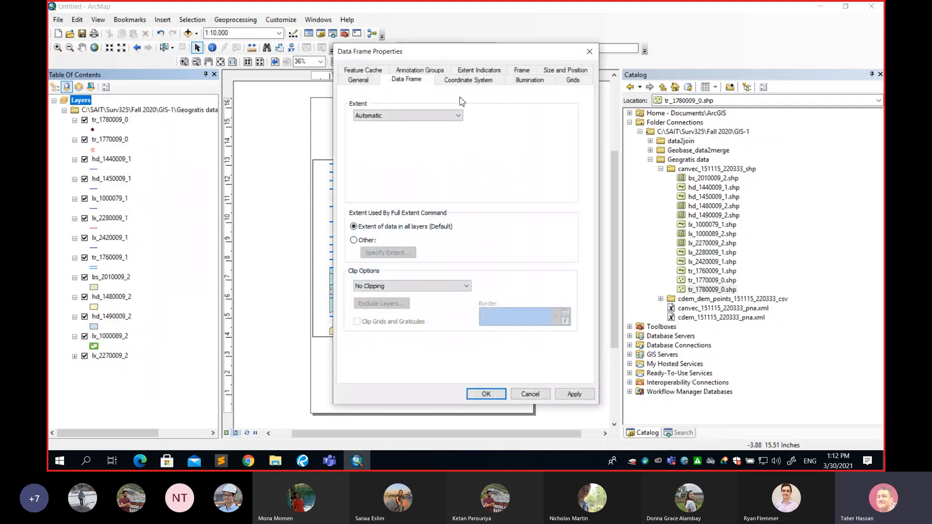
click(361, 81)
click(381, 69)
click(402, 72)
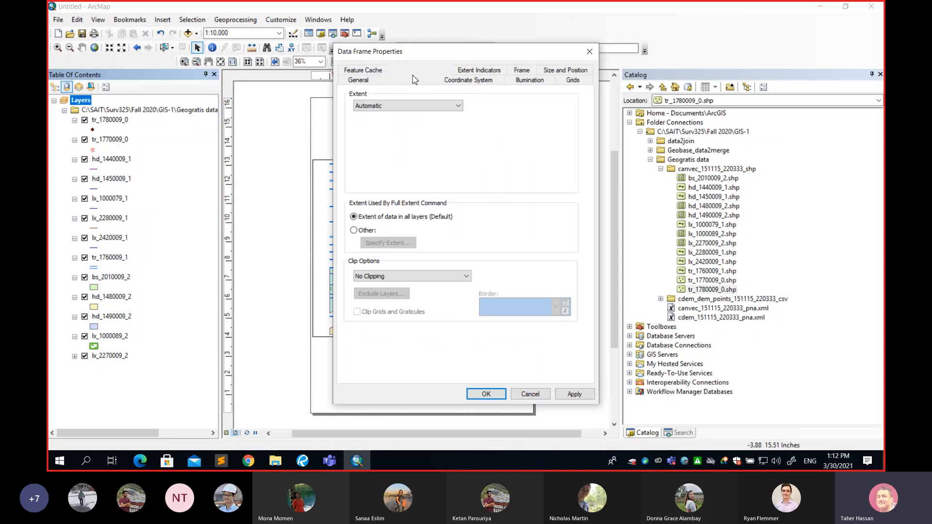
click(468, 80)
click(478, 71)
click(521, 80)
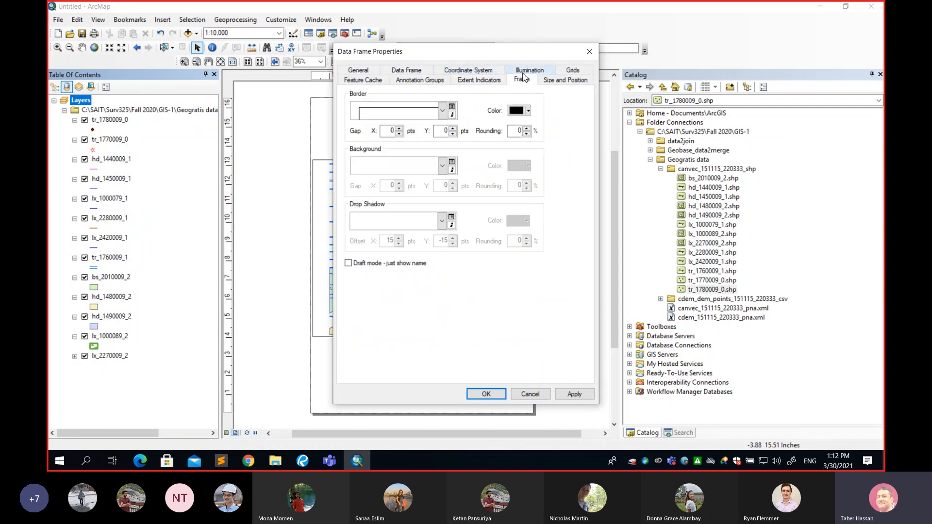
click(528, 71)
click(571, 81)
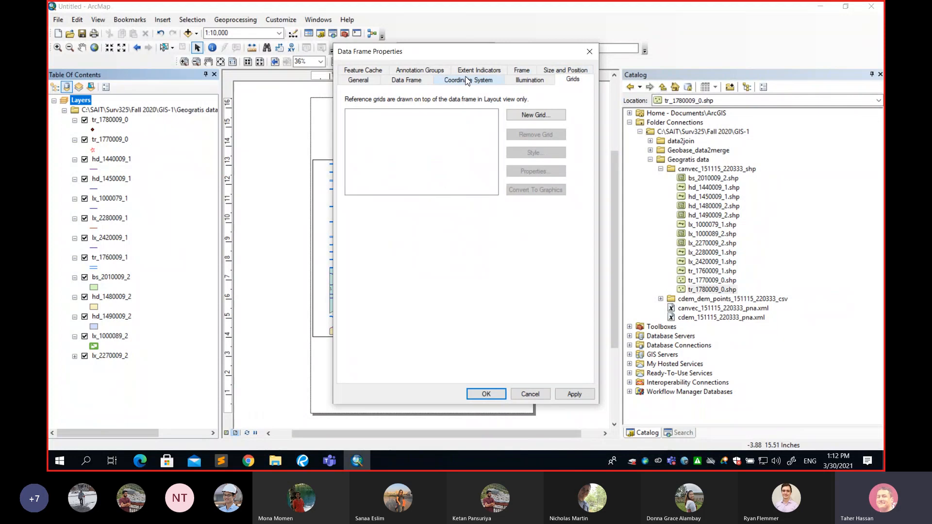
Lock the data frame's extent to Fixed Scale at 1:10,000 and apply the properties
click(405, 80)
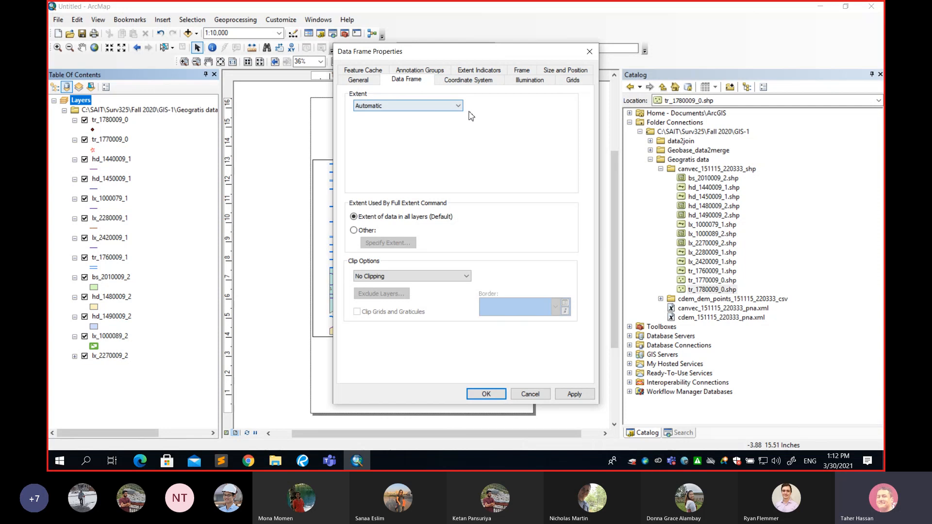
click(458, 107)
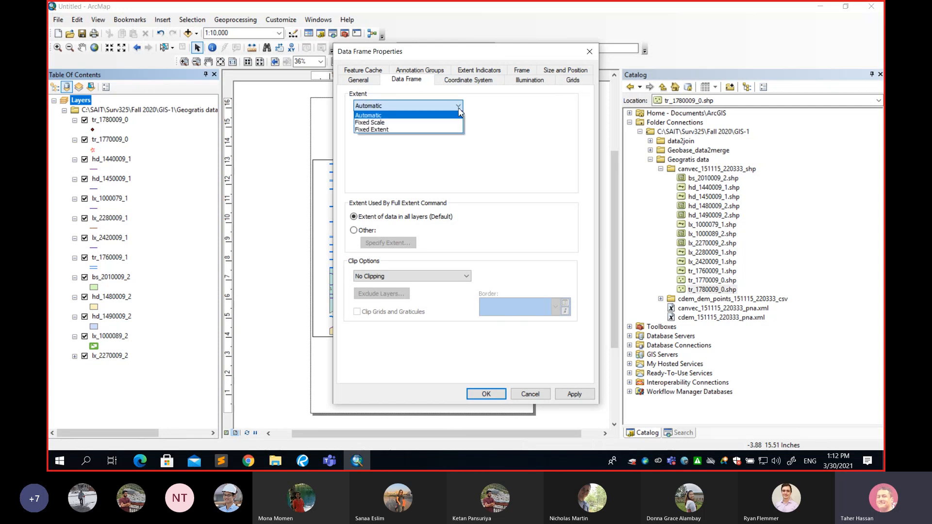
click(413, 124)
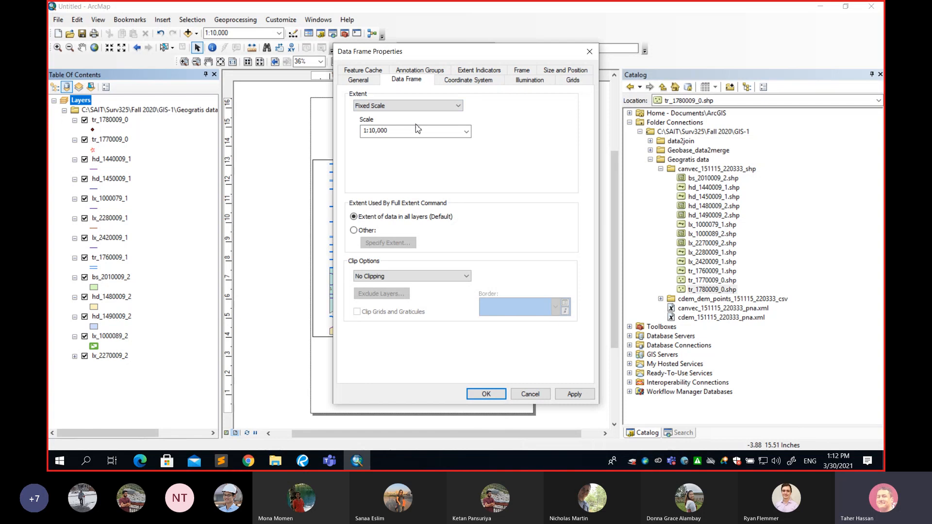
double_click(398, 132)
click(487, 394)
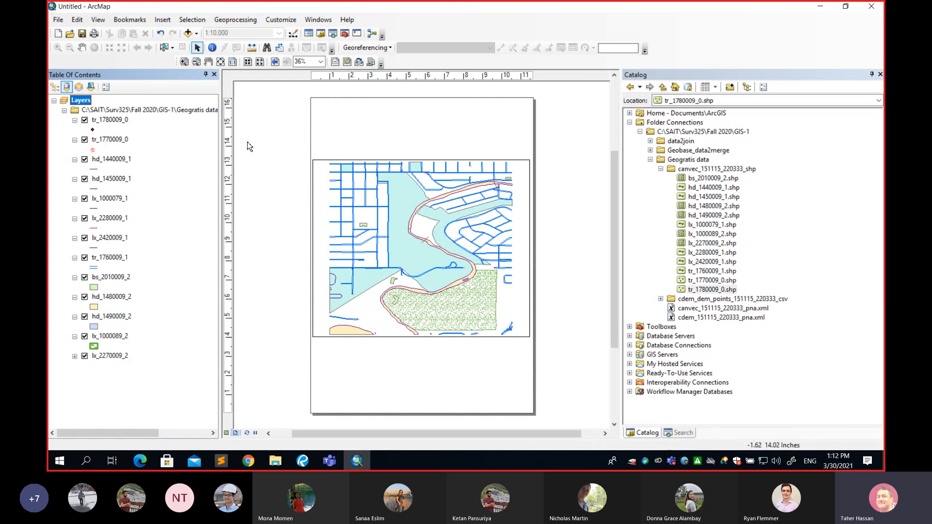
Set the Layers data frame's extent to Automatic, and choose 1:10,000 again from the available map scales
right_click(82, 102)
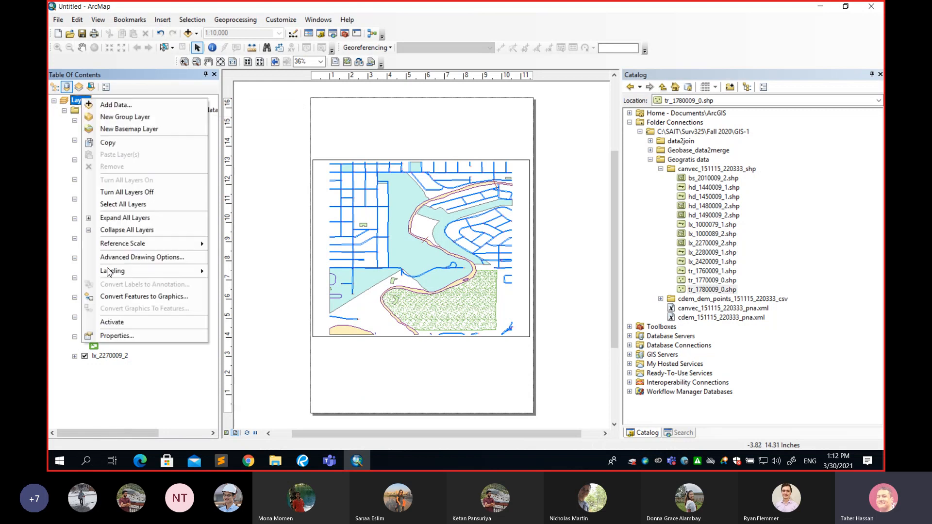
click(130, 335)
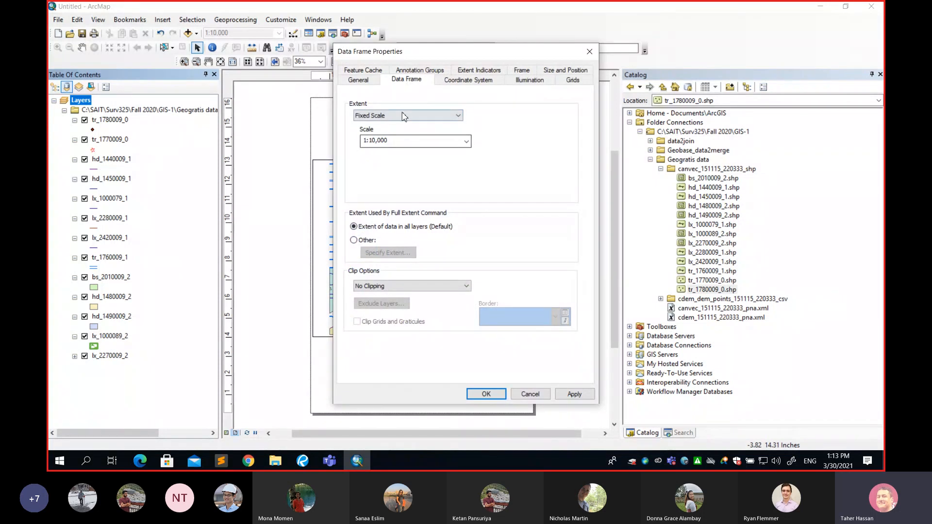
click(398, 116)
click(391, 125)
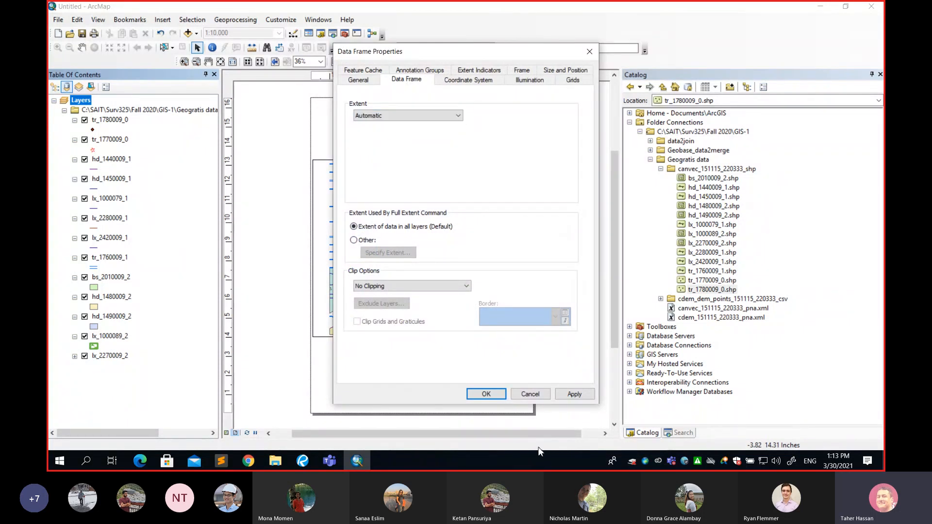
click(485, 394)
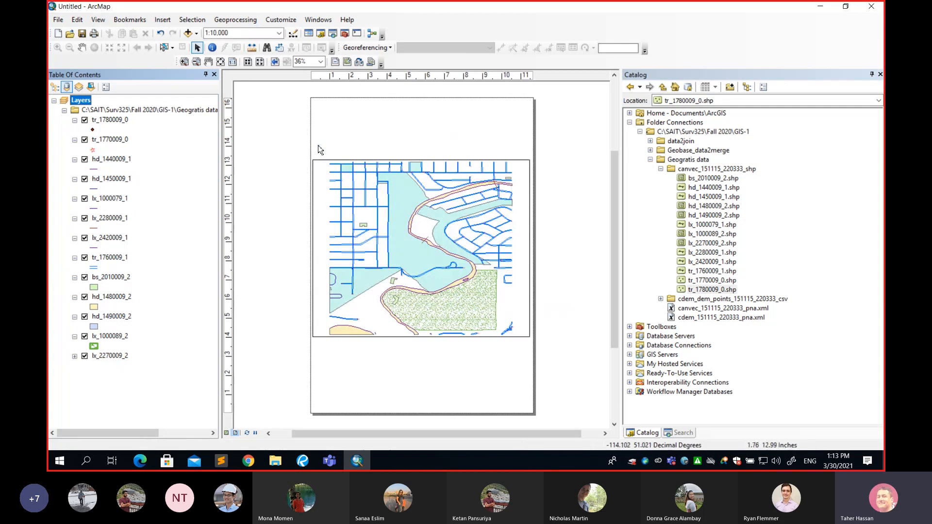
click(281, 33)
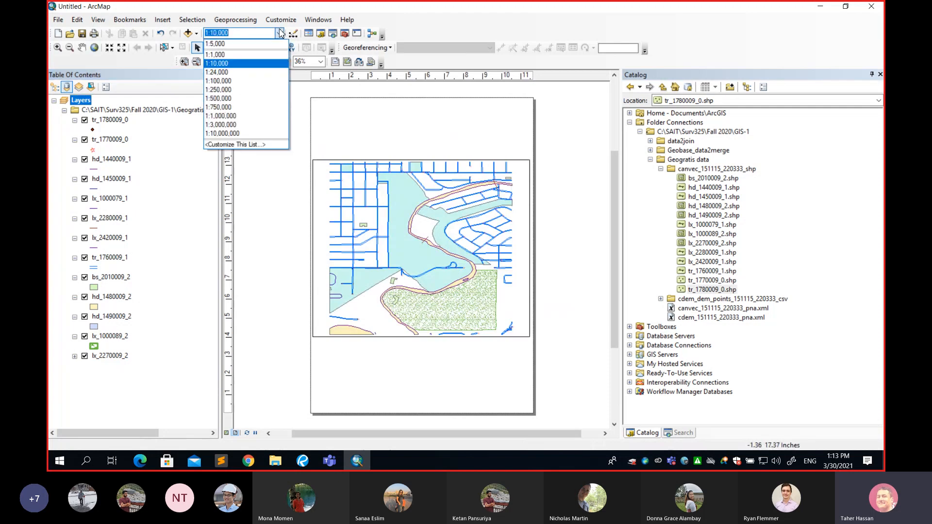
click(236, 65)
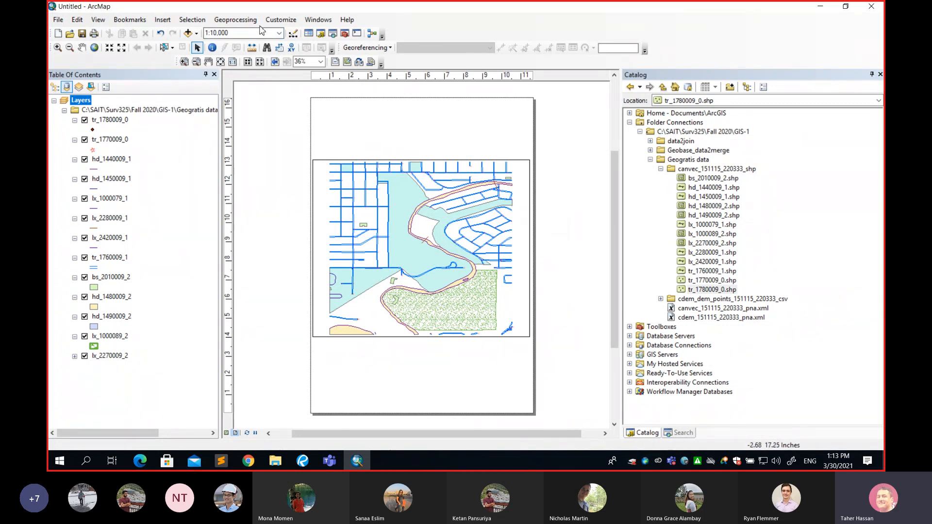
Set the Layers data frame's extent back to Fixed Scale at 1:10,000
right_click(85, 100)
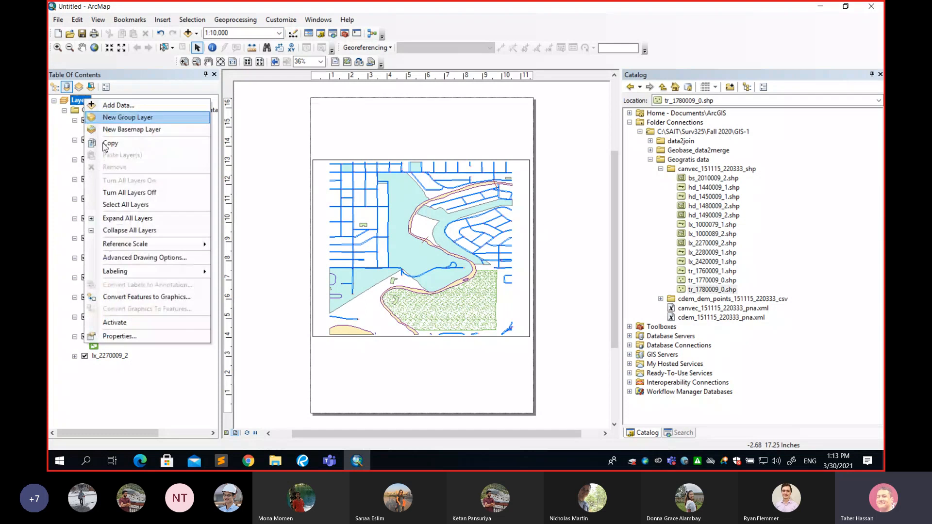
click(140, 336)
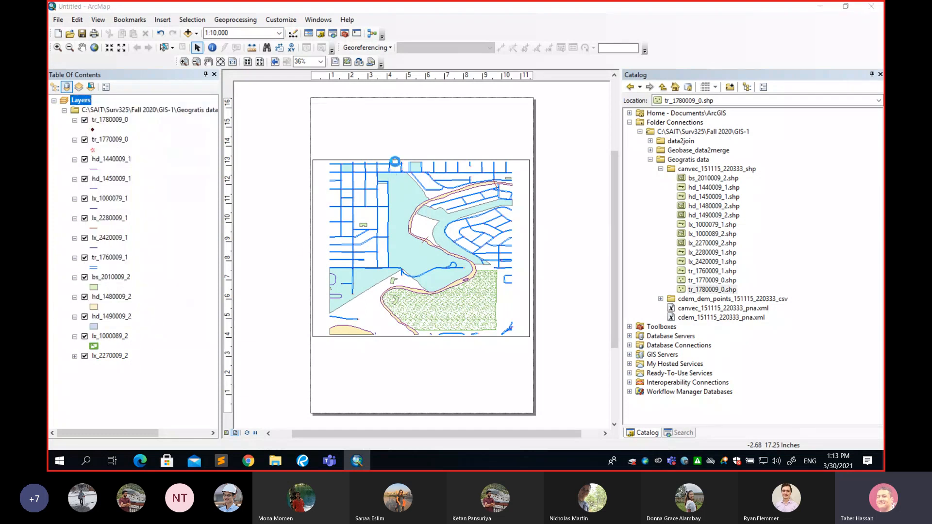
click(401, 115)
click(393, 133)
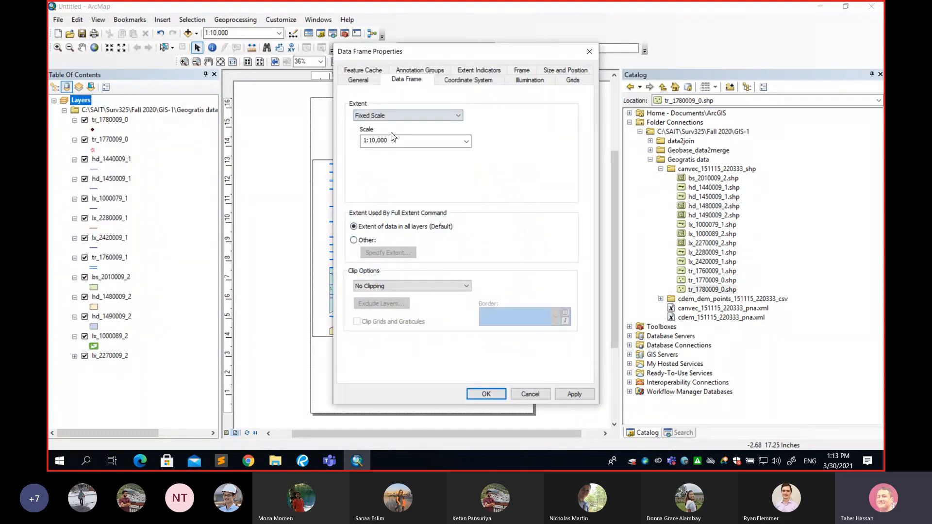
click(486, 393)
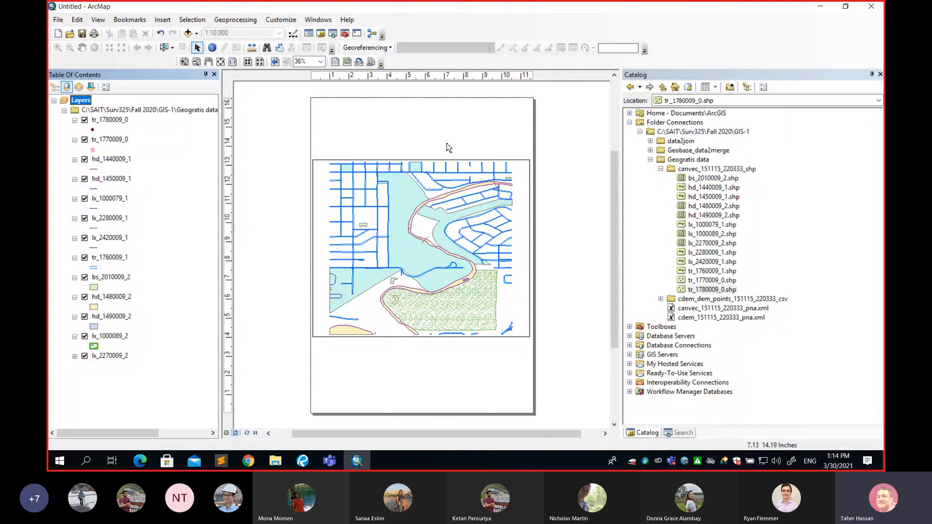
Insert a map title made up of the author's first name and the word Map
click(168, 22)
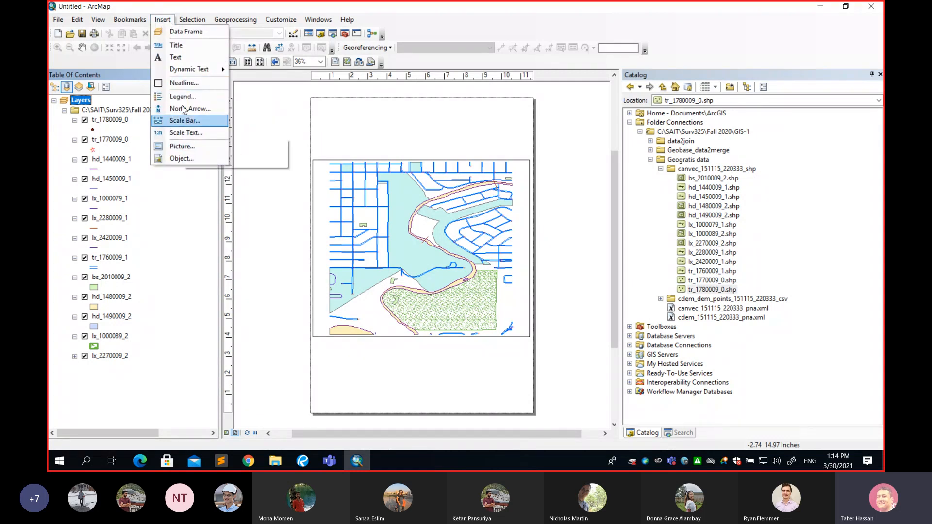
click(192, 49)
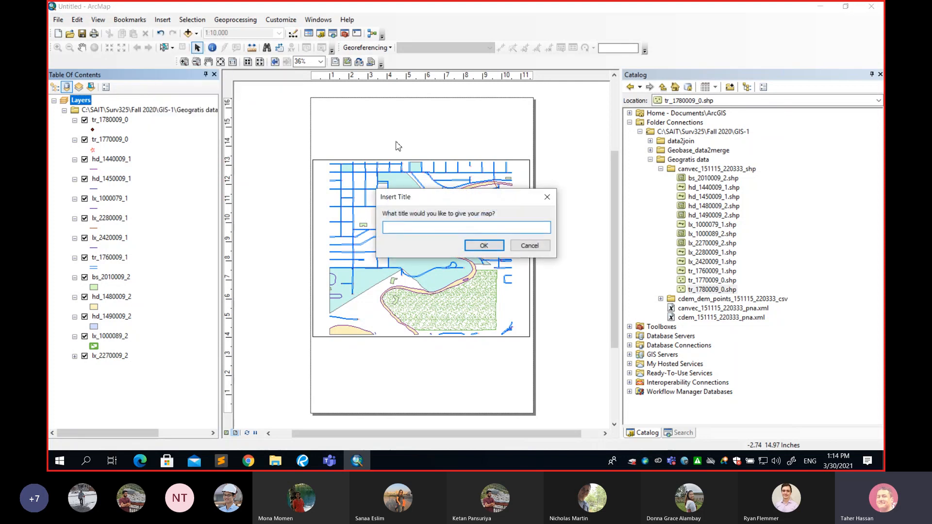
text(Taher'Map)
click(405, 227)
click(484, 245)
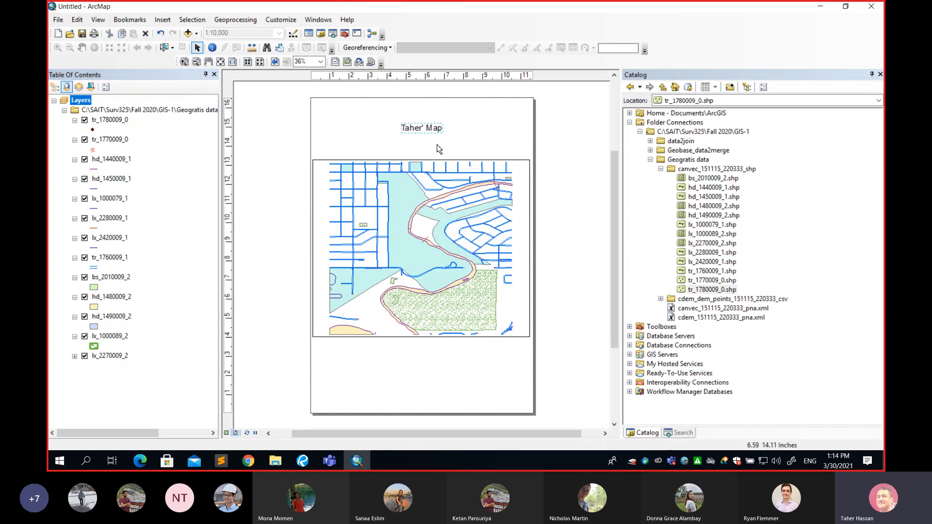
Insert a text element, move it below the data frame near the page's lower edge, and enter March 2021 as its text
click(163, 20)
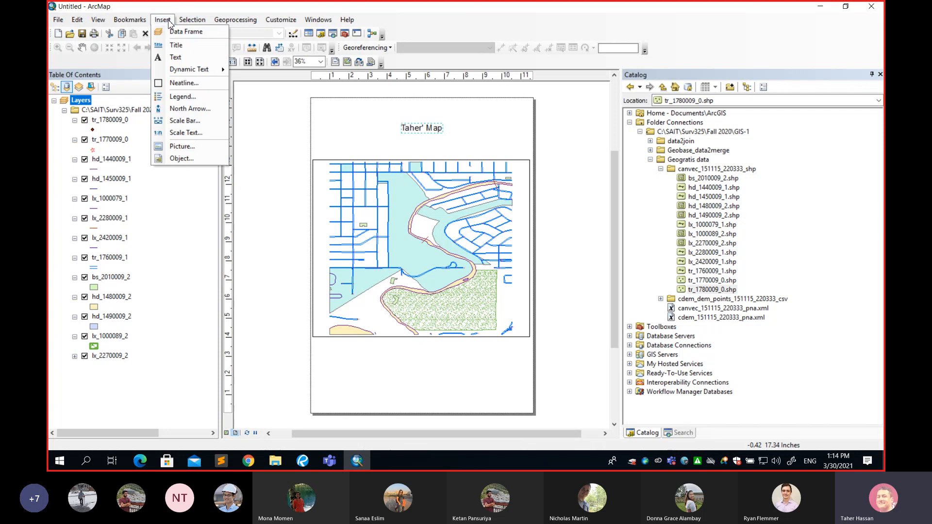
click(181, 58)
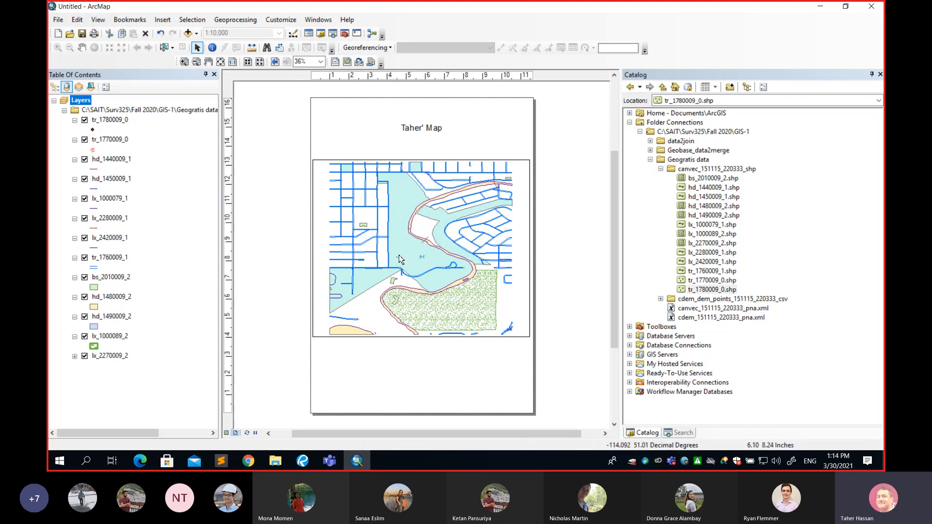
drag(418, 262, 420, 399)
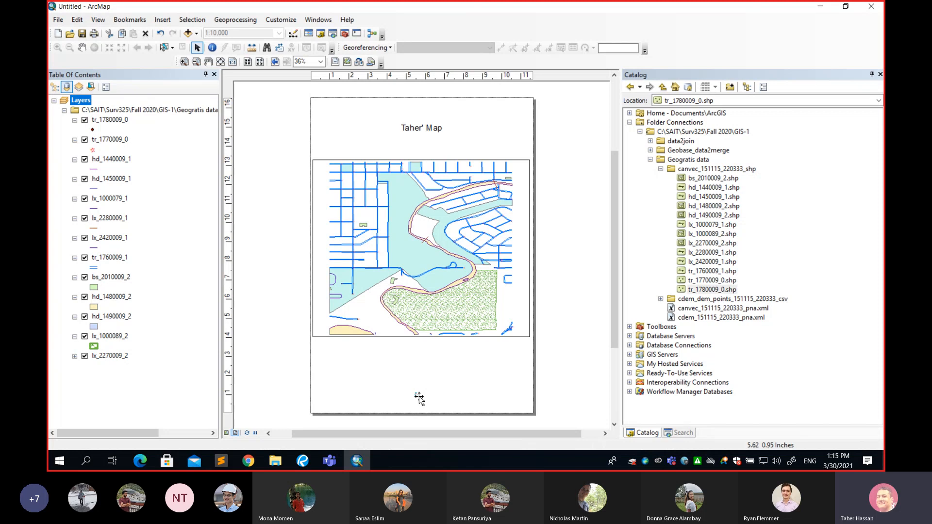
double_click(418, 398)
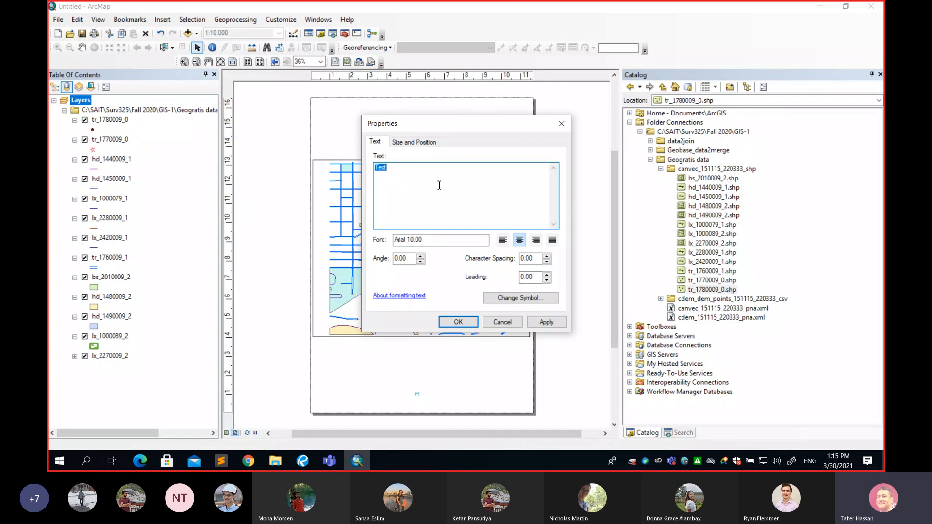
text(March 2021)
Scale the March 2021 text to 500% and centre it near the page's lower edge
click(415, 141)
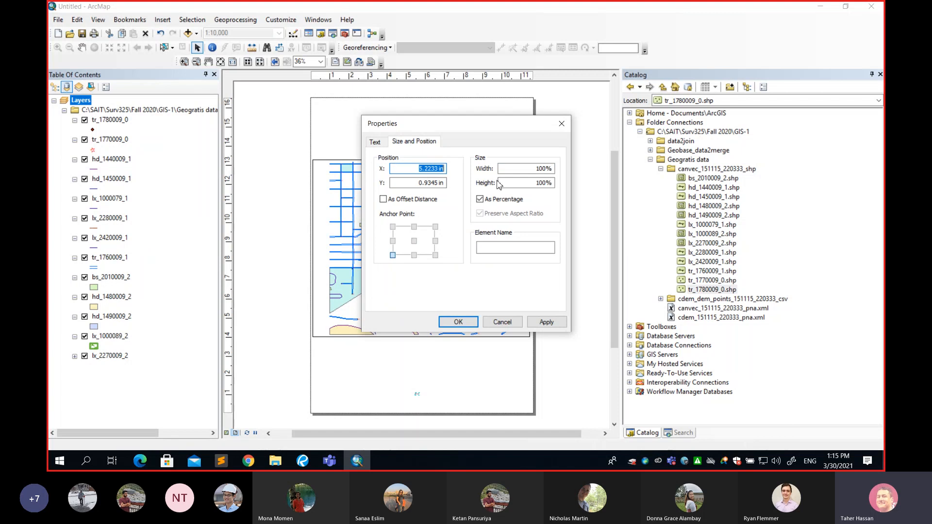
drag(530, 172, 546, 171)
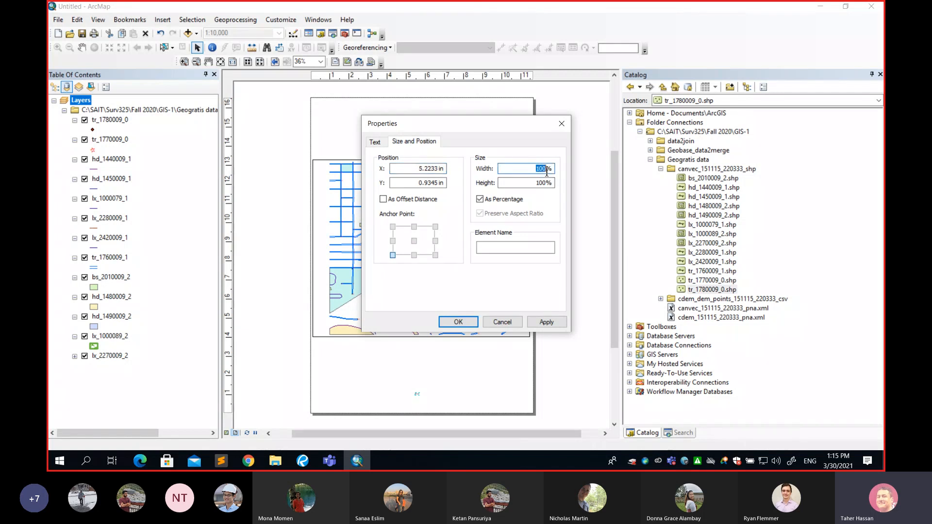
text(500)
drag(536, 184, 548, 184)
text(5)
click(459, 323)
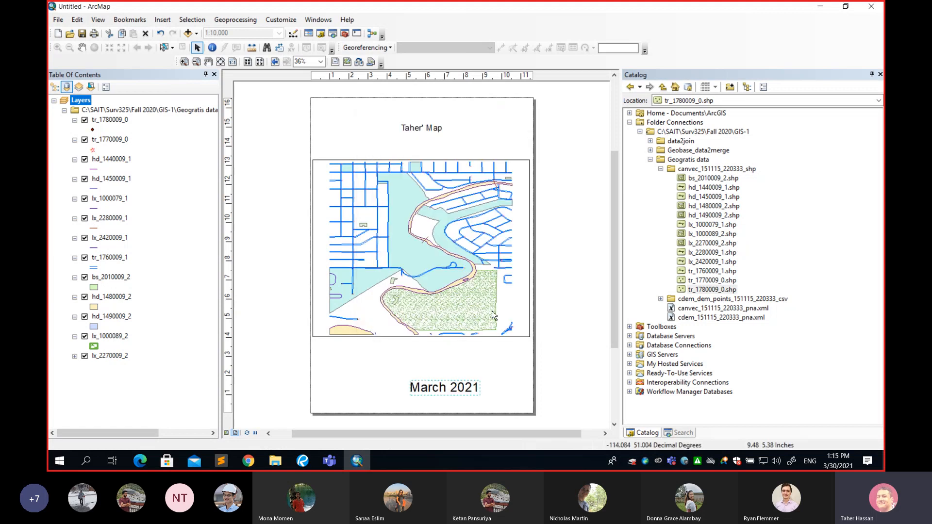
click(441, 393)
drag(439, 394, 412, 407)
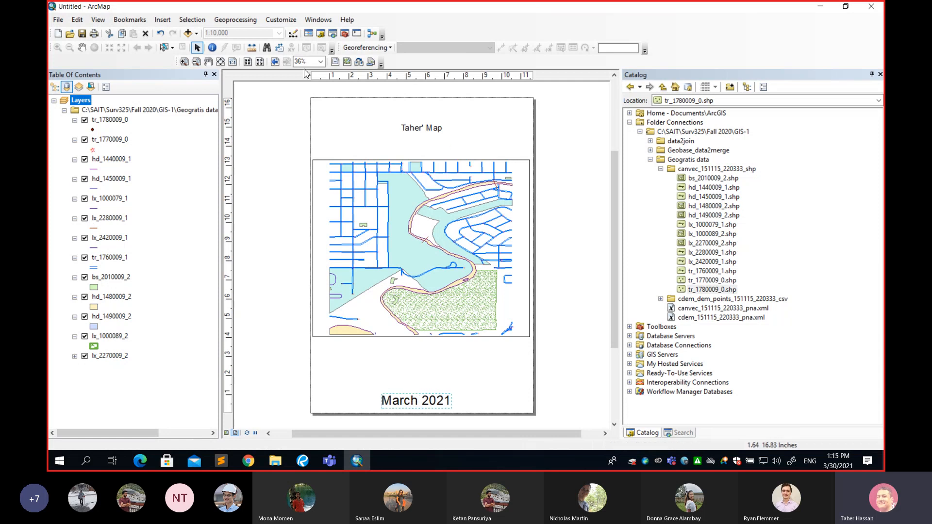
Start inserting a north arrow and choose the ESRI North 14 style
click(164, 20)
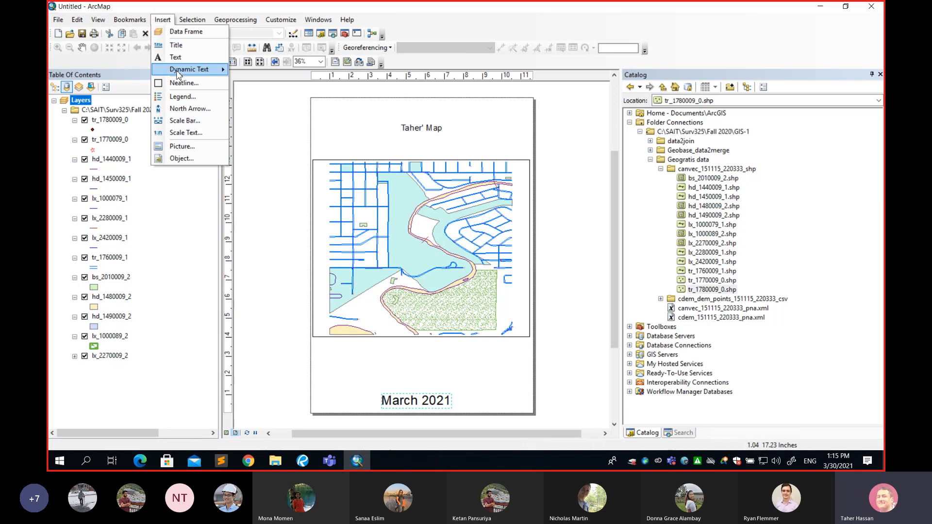
click(198, 111)
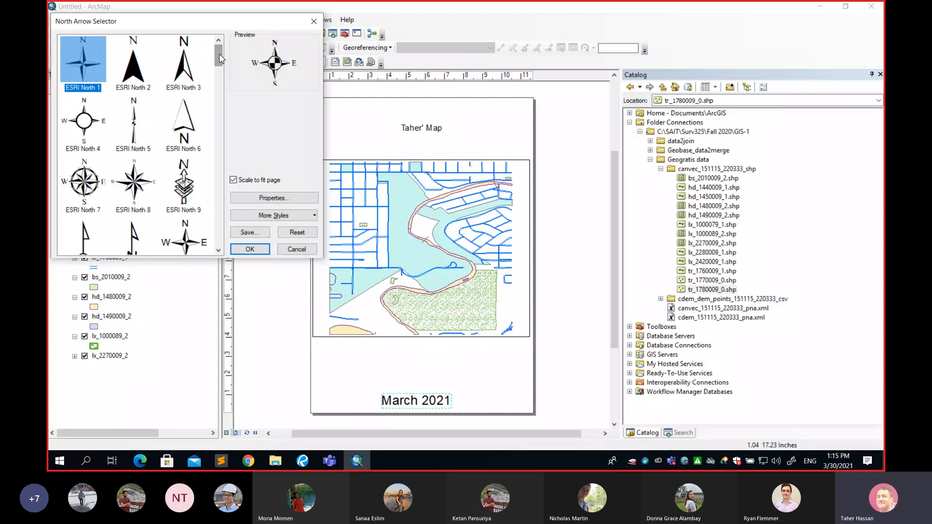
mouse_move(220, 58)
mouse_down()
mouse_move(236, 234)
mouse_move(230, 59)
mouse_move(225, 91)
mouse_move(223, 76)
mouse_up()
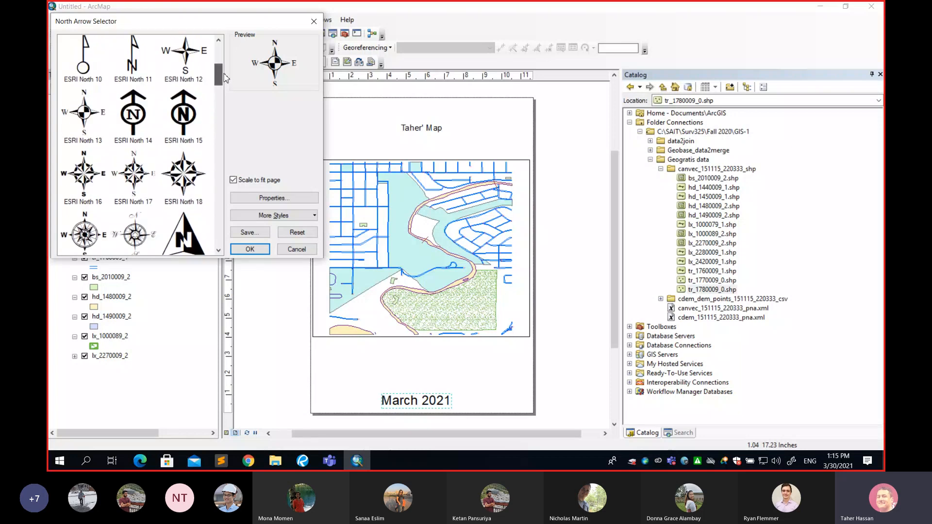
click(140, 110)
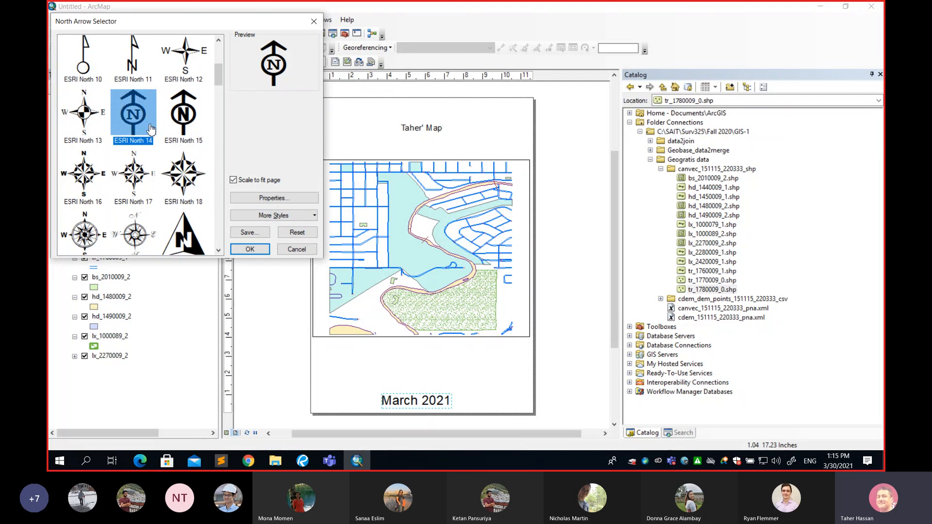
Make the north arrow red at size 100, and place it enlarged in the page's upper-left corner beside the title
click(288, 199)
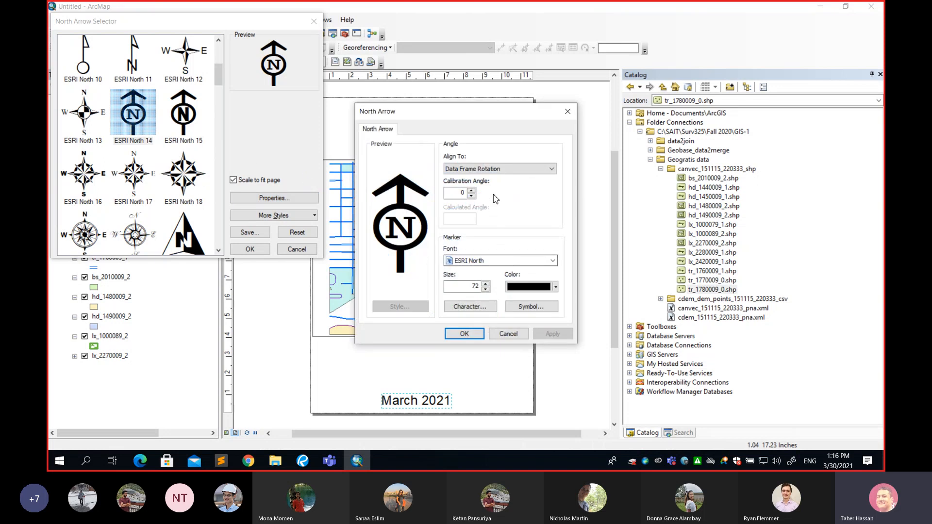
click(525, 287)
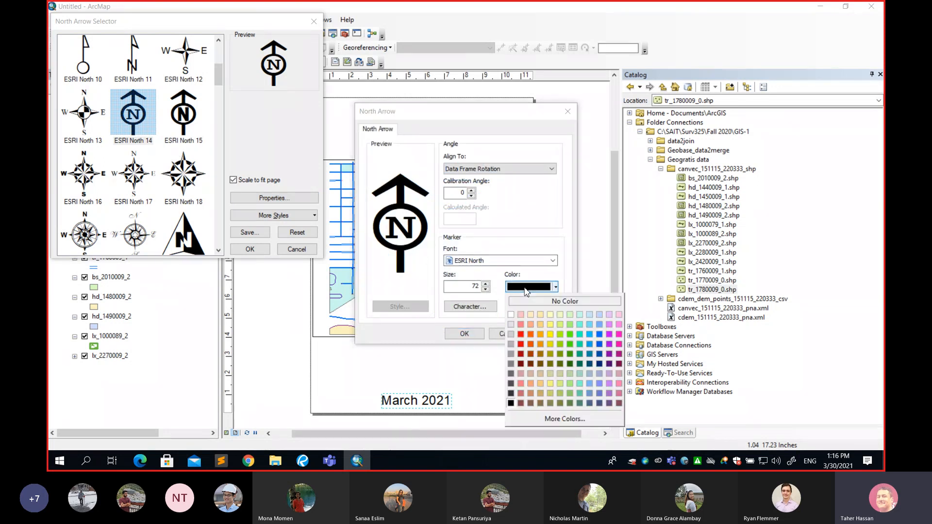
click(521, 334)
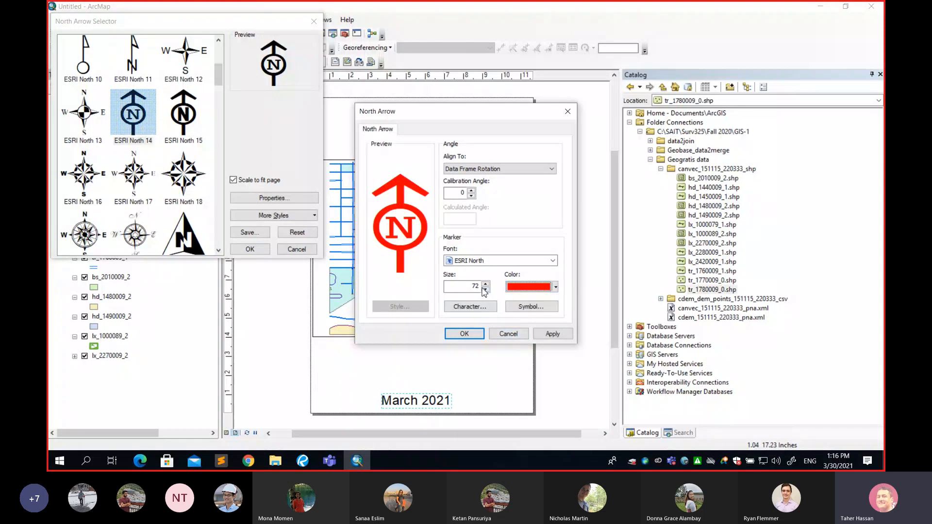
drag(471, 286, 485, 287)
text(100)
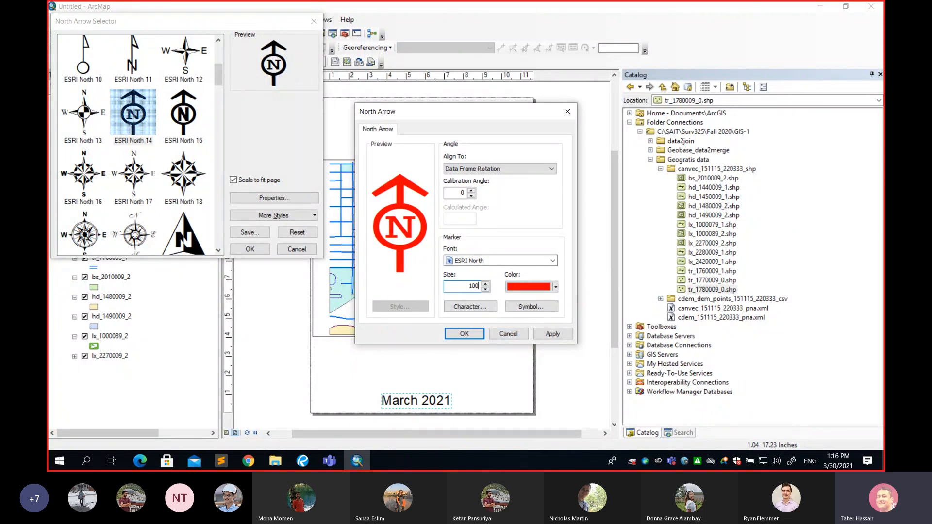
click(463, 333)
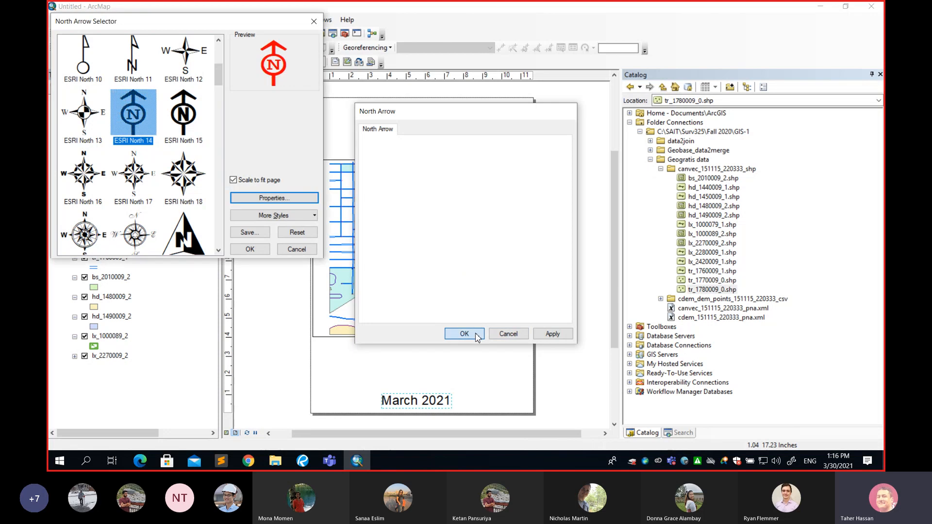
click(249, 250)
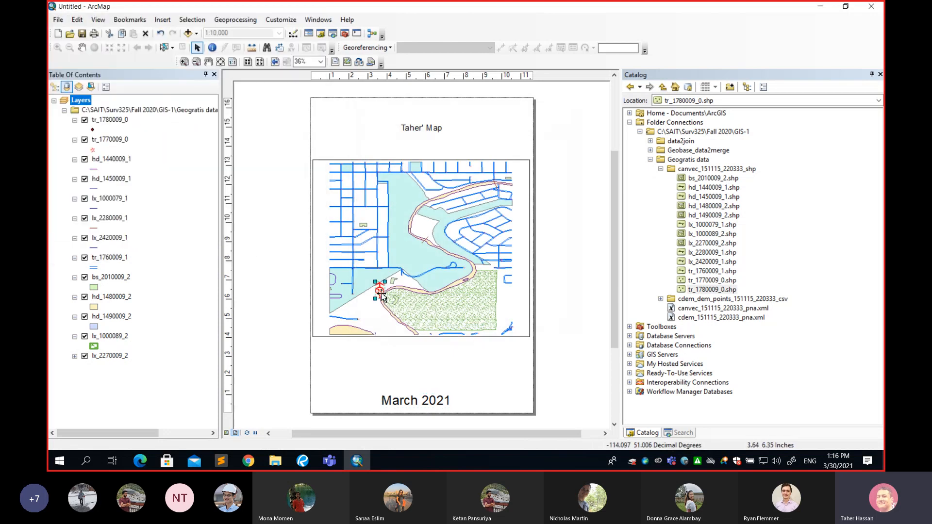
drag(382, 297, 334, 131)
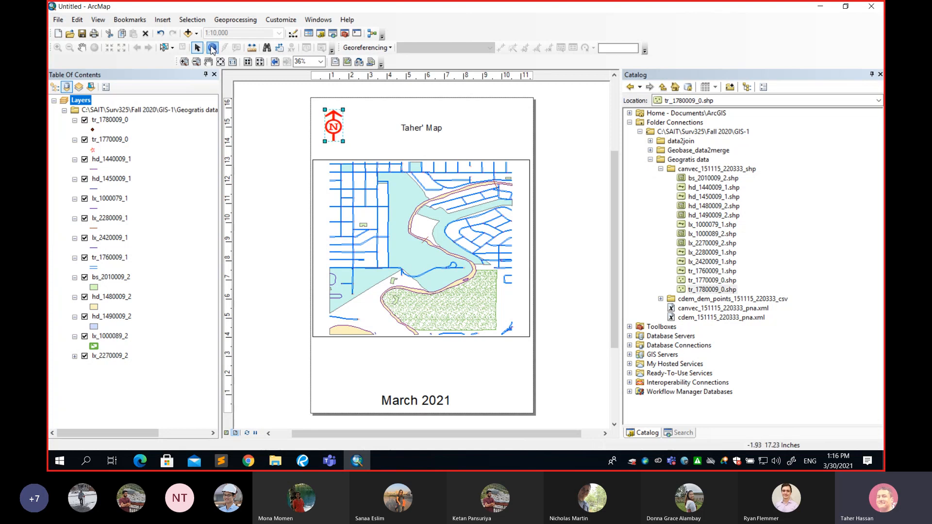
Start inserting scale text and preview the available styles, from Centimeters = Kilometers through Inches = Yards
click(164, 21)
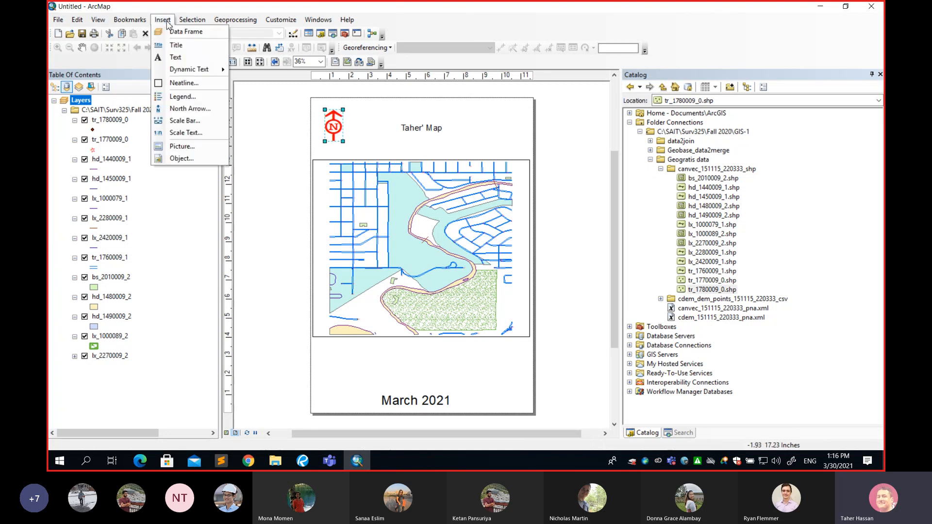
click(193, 138)
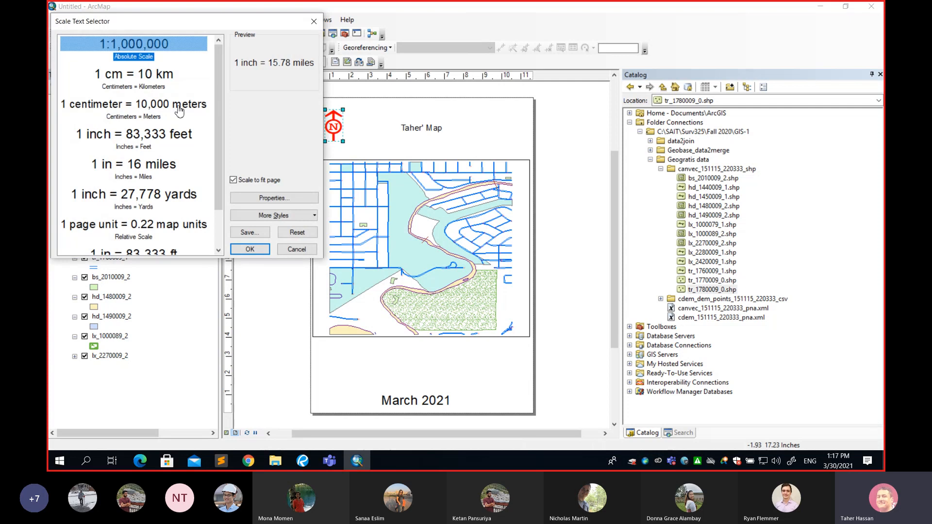
scroll(218, 97, down, 2)
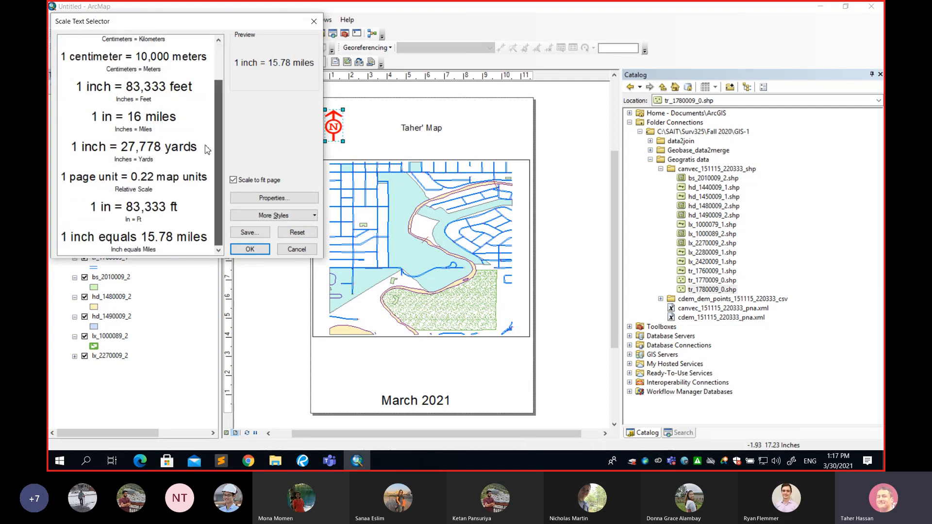
scroll(232, 108, up, 2)
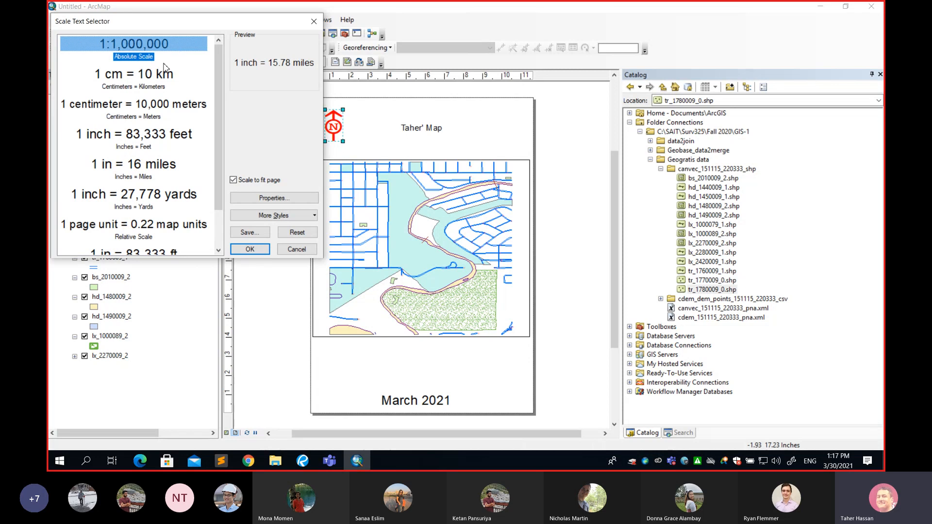
click(139, 88)
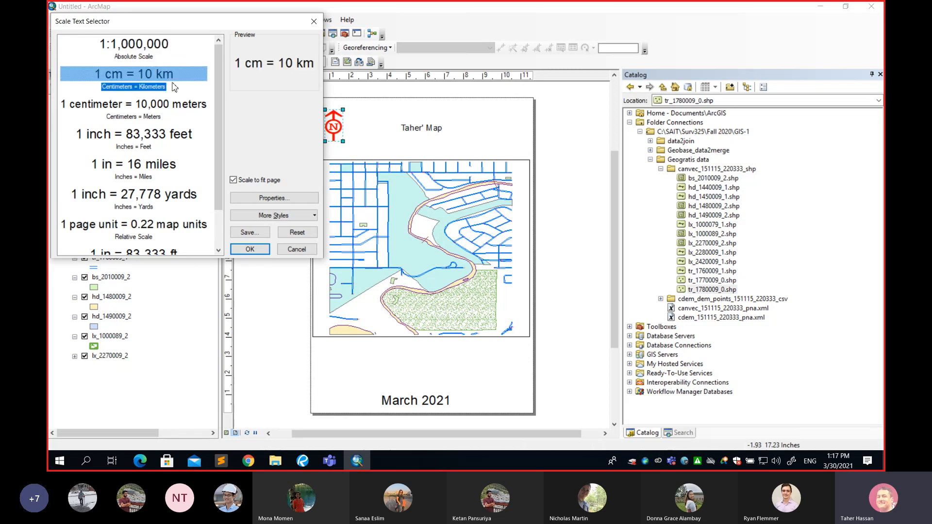
click(162, 109)
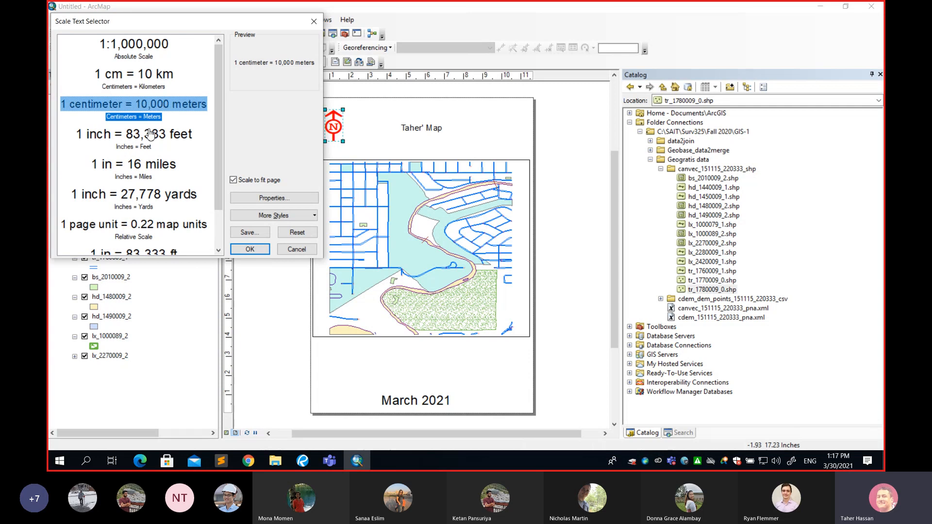
click(148, 135)
click(145, 165)
click(141, 197)
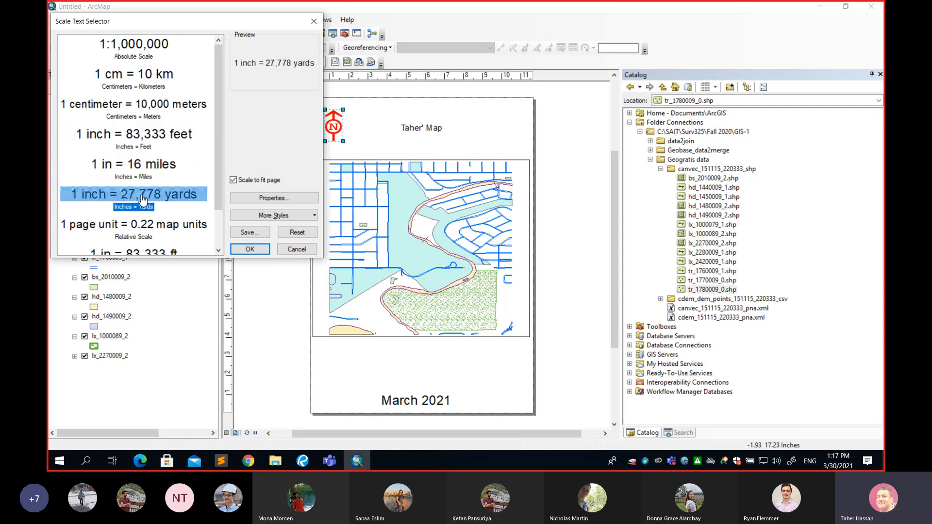
mouse_move(218, 70)
mouse_down()
mouse_move(220, 125)
mouse_move(214, 67)
mouse_up()
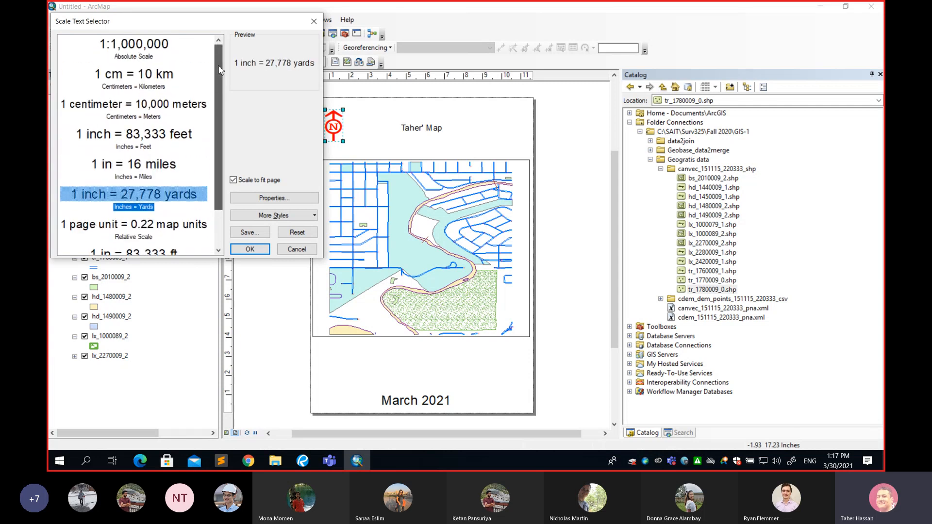
Insert the scale text in the Absolute Scale style, move it just below the data frame, and enlarge it
click(151, 45)
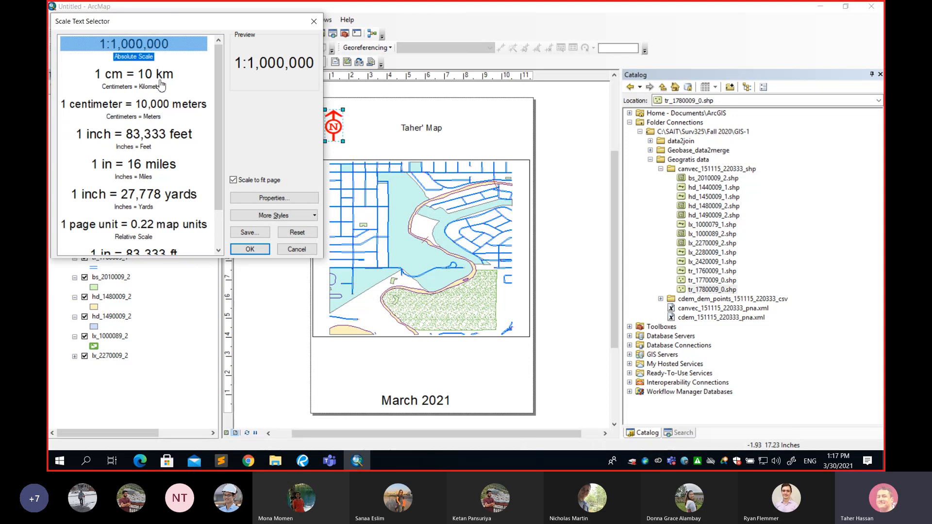
click(249, 249)
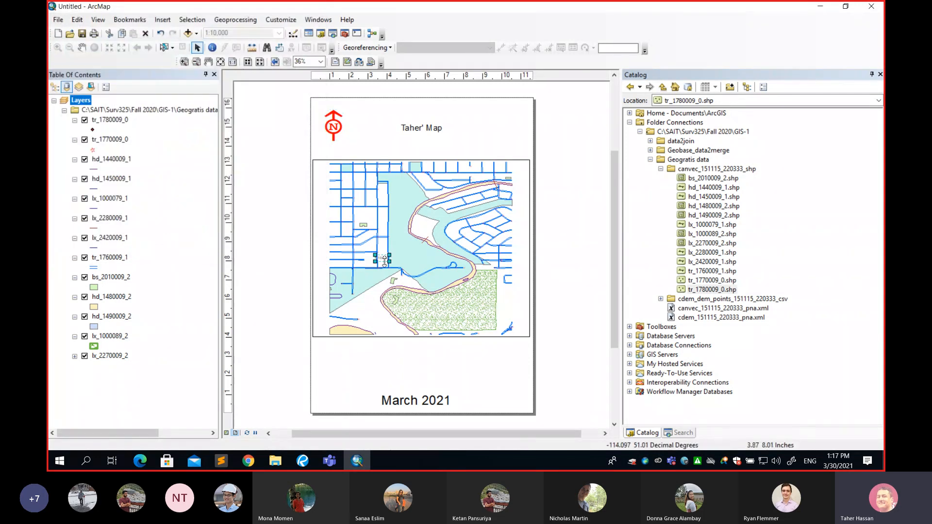
drag(385, 261, 412, 344)
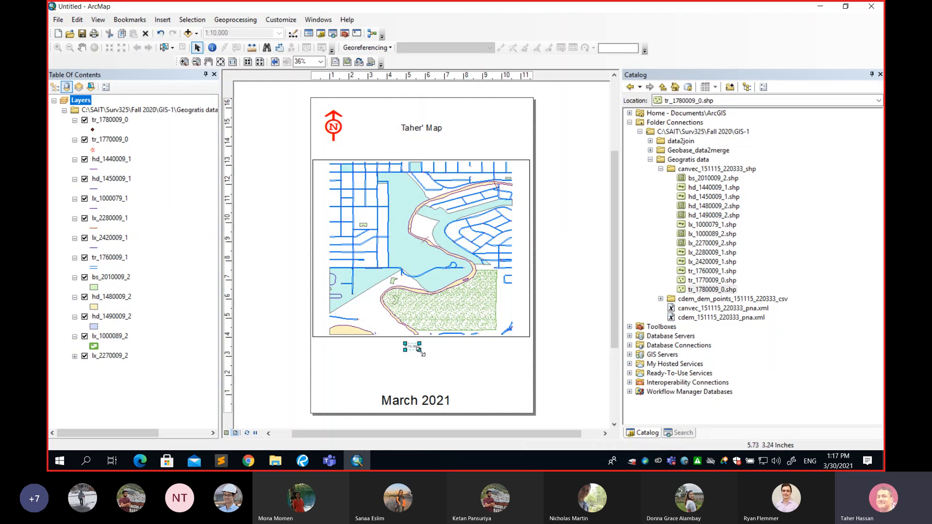
mouse_move(419, 350)
mouse_down()
mouse_move(458, 360)
mouse_move(421, 357)
mouse_up()
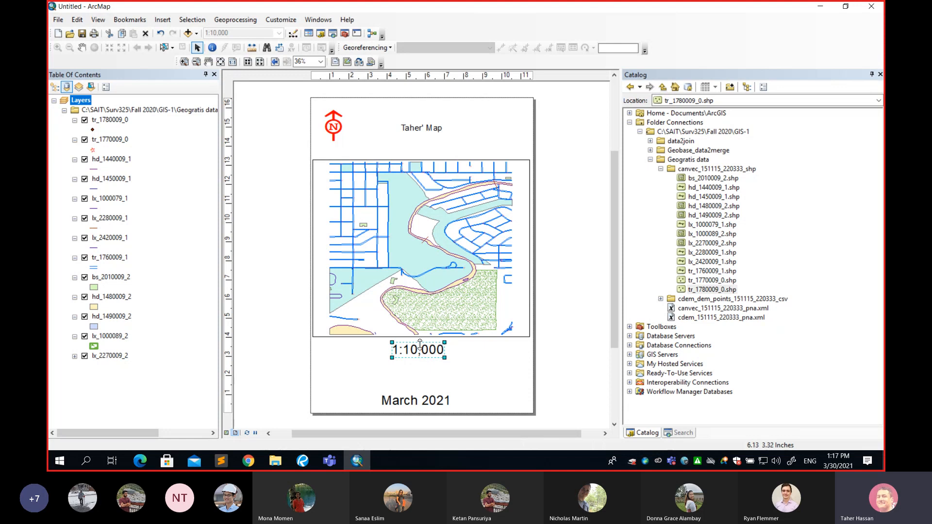
Set the Layers data frame's extent to Automatic so the map scale can be edited
right_click(88, 104)
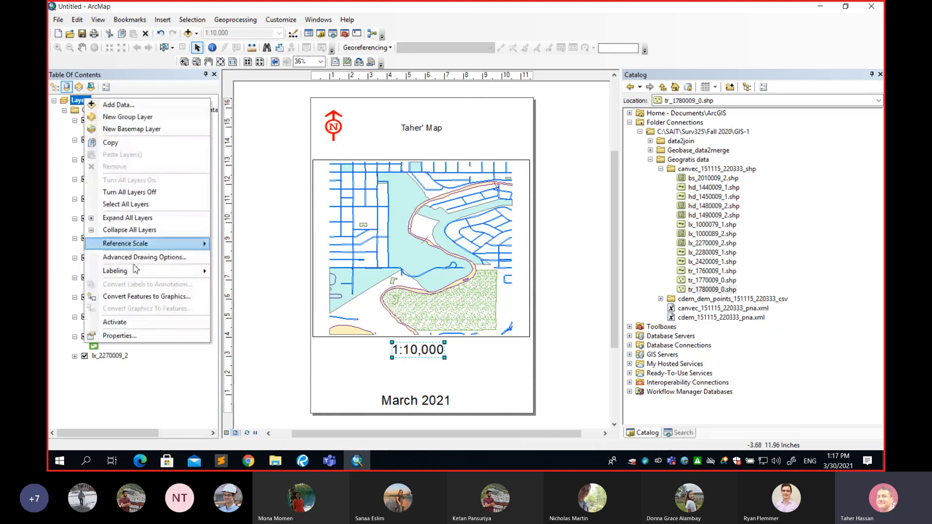
click(114, 338)
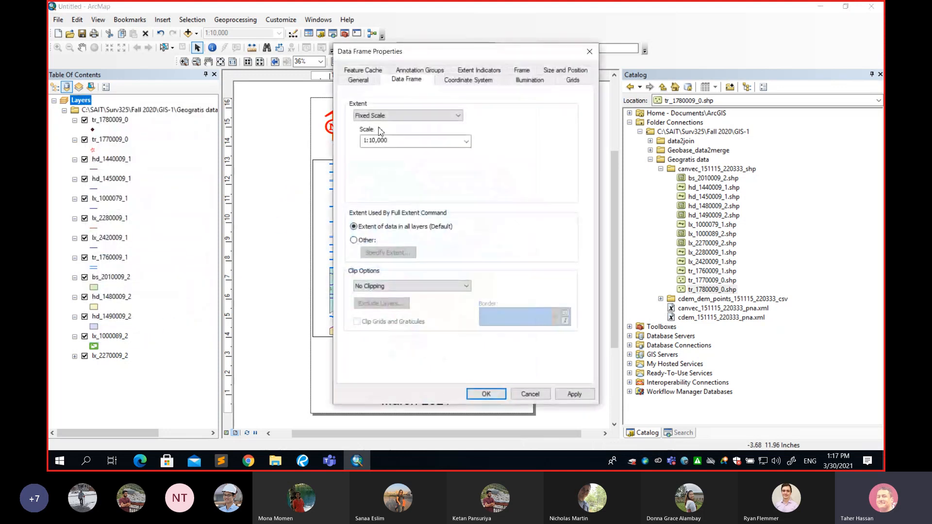
click(381, 116)
click(380, 125)
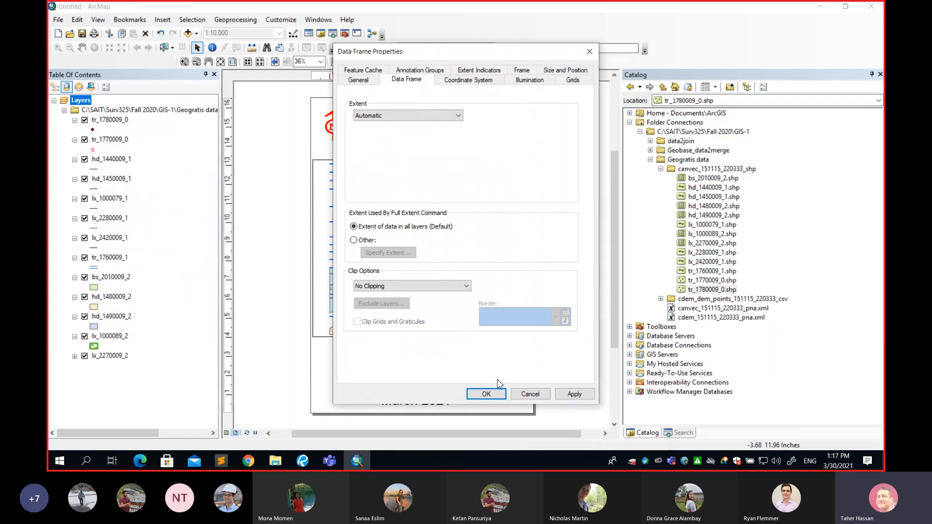
click(496, 393)
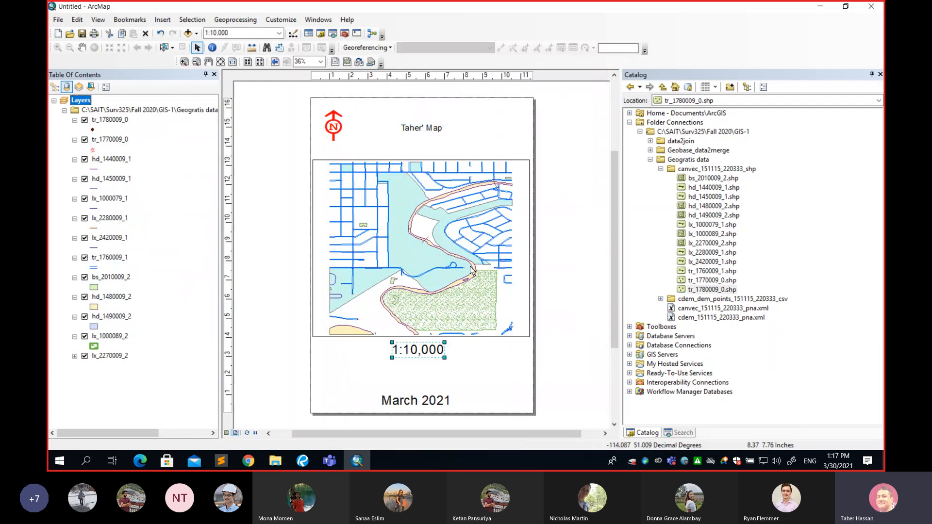
Switch the map scale to 1:1,000 to test the scale text, return it to 1:10,000, and deselect the scale text
click(280, 33)
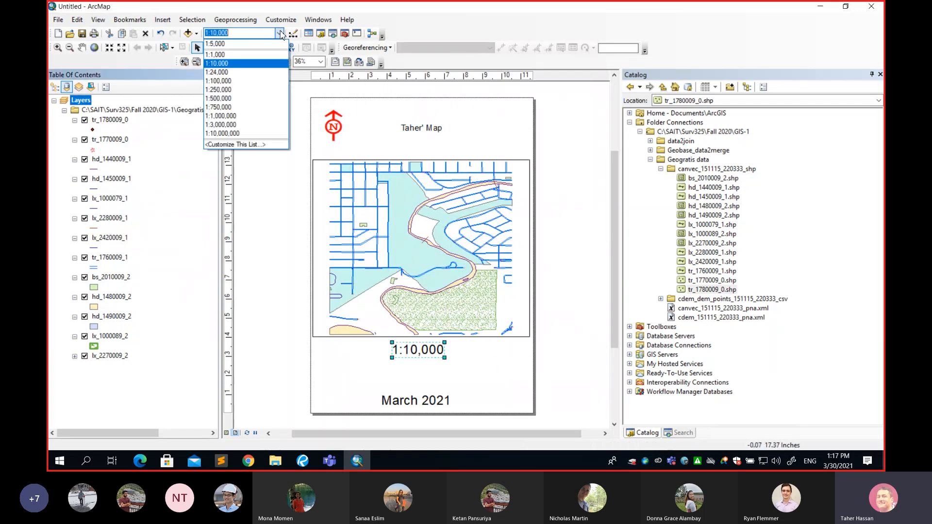
click(263, 54)
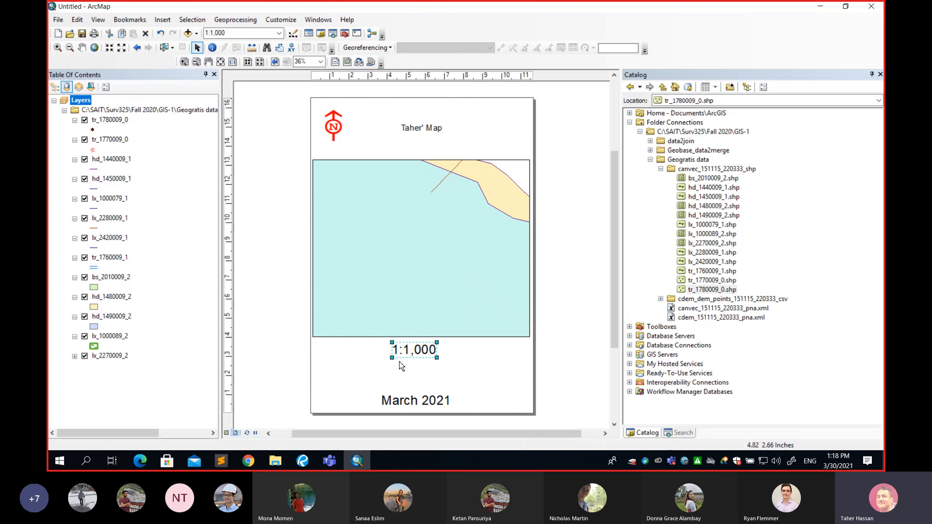
click(279, 33)
click(265, 55)
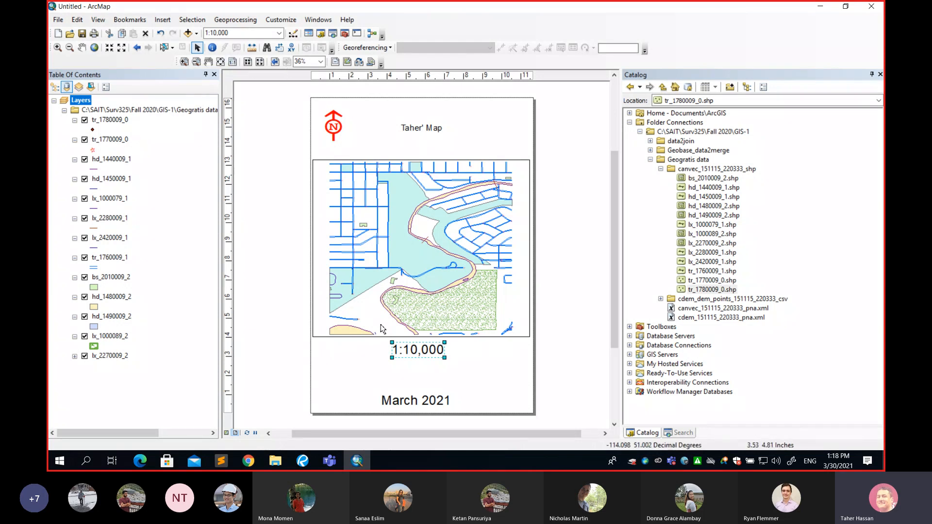
click(383, 366)
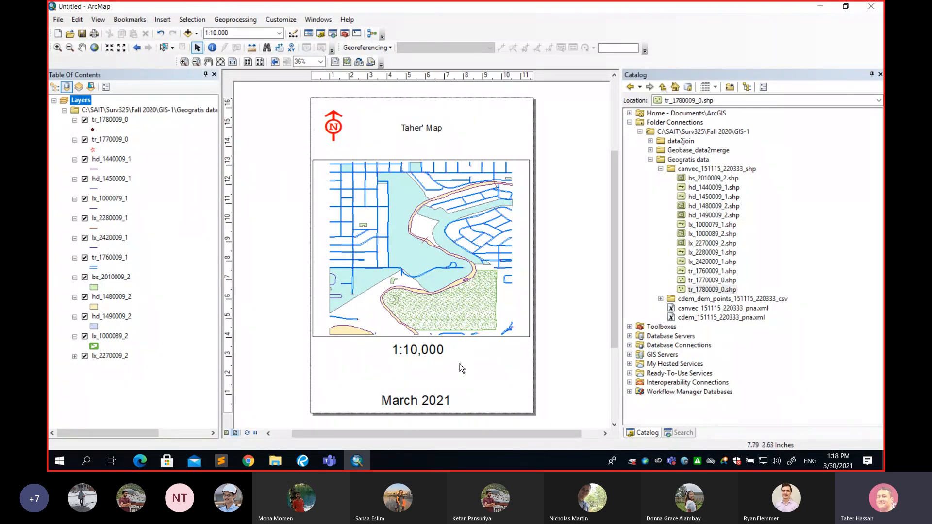
Insert a Double Alternating Scale Bar 4 Metric and place it between the scale text and the March 2021 text
click(165, 21)
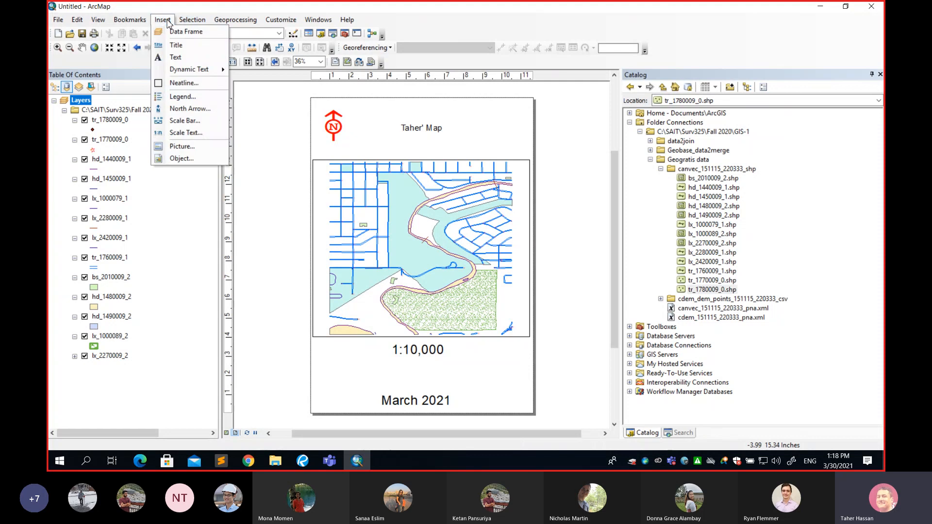
click(199, 124)
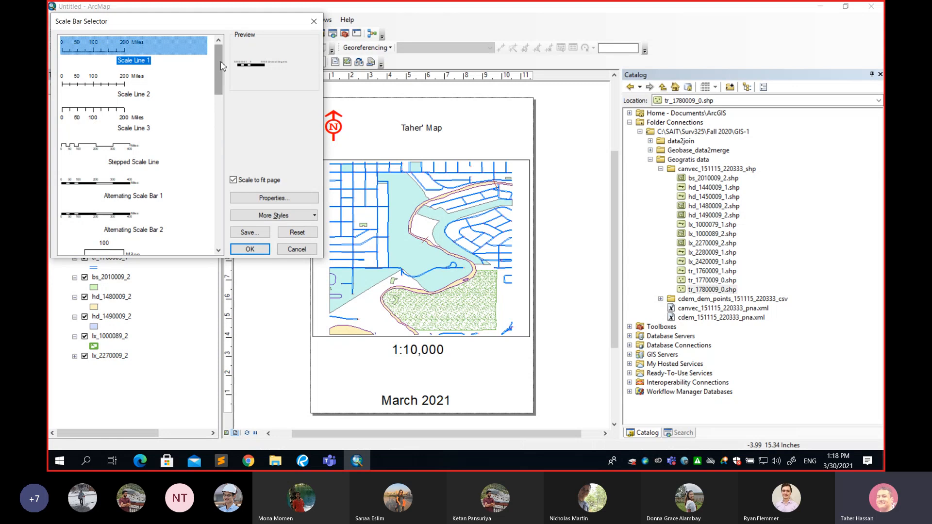
scroll(221, 62, down, 10)
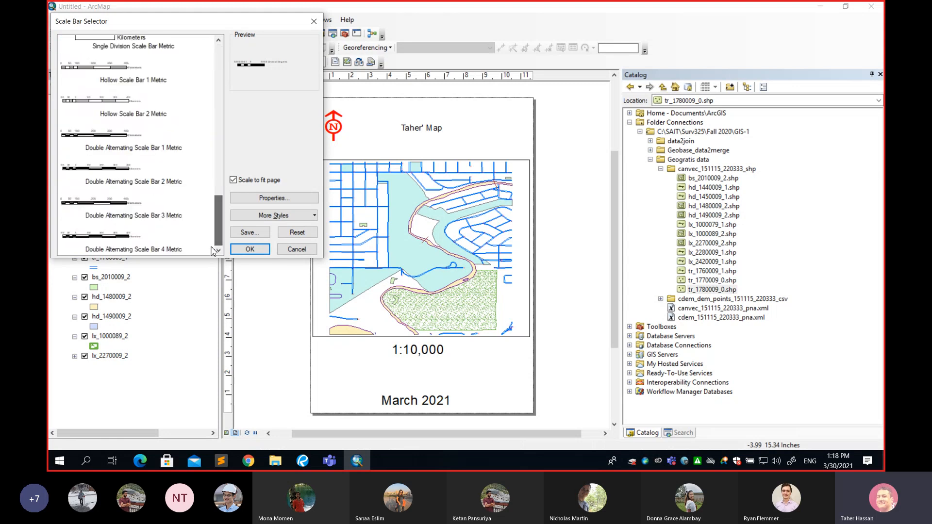
click(101, 242)
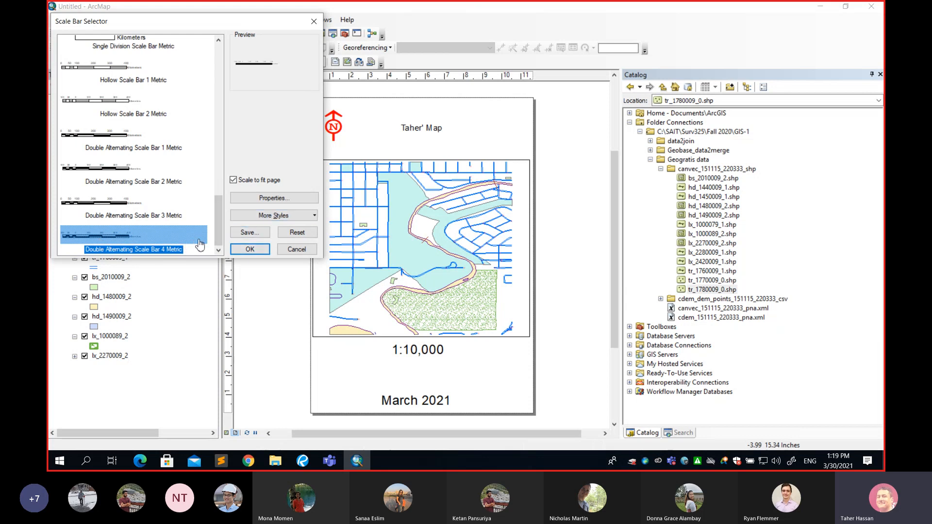
click(248, 250)
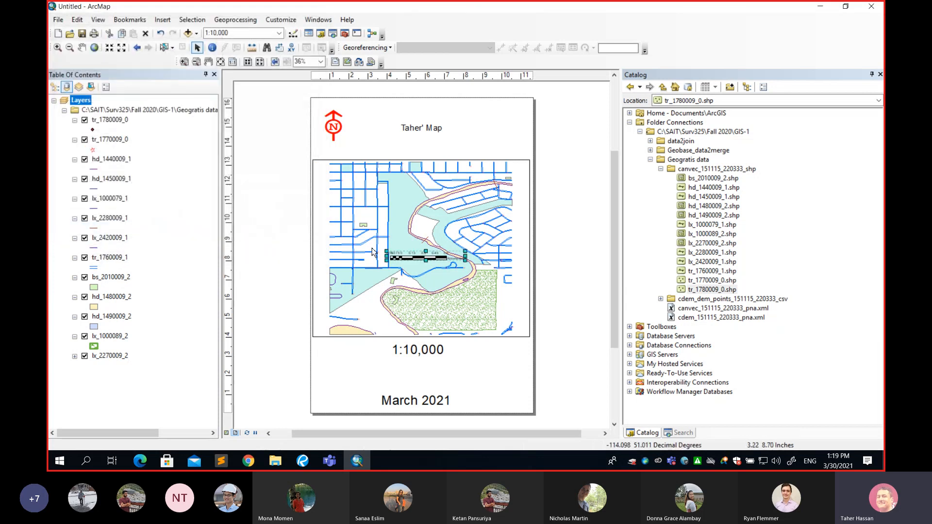
drag(414, 258, 414, 369)
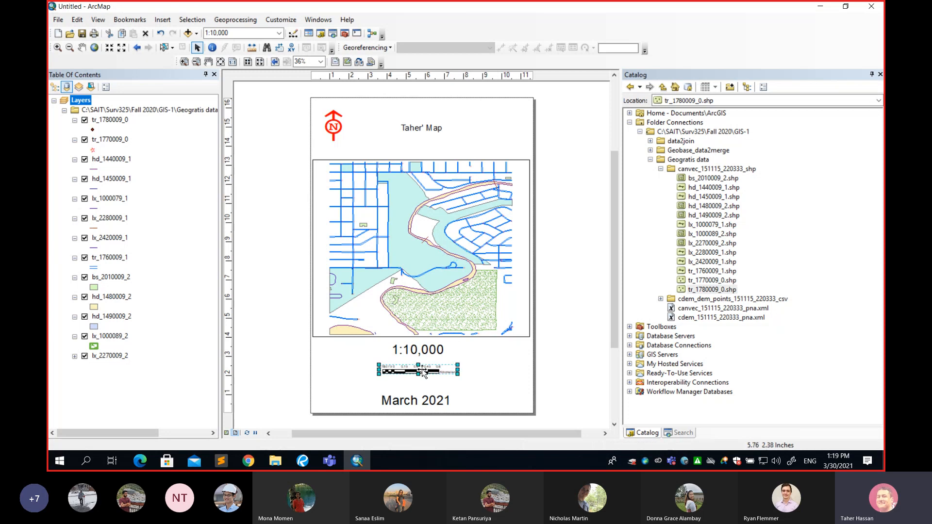
click(431, 377)
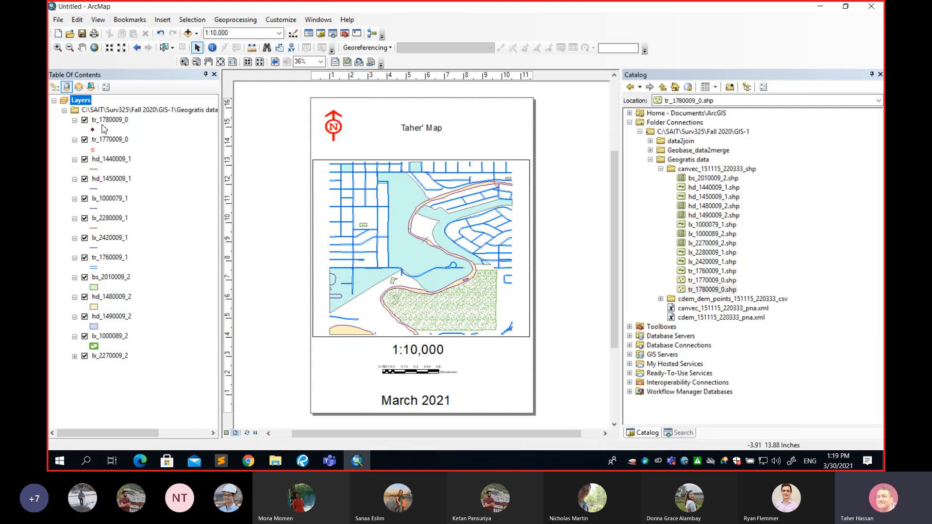
Set the Layers data frame's extent to Fixed Scale at 1:10,000
right_click(83, 101)
click(121, 334)
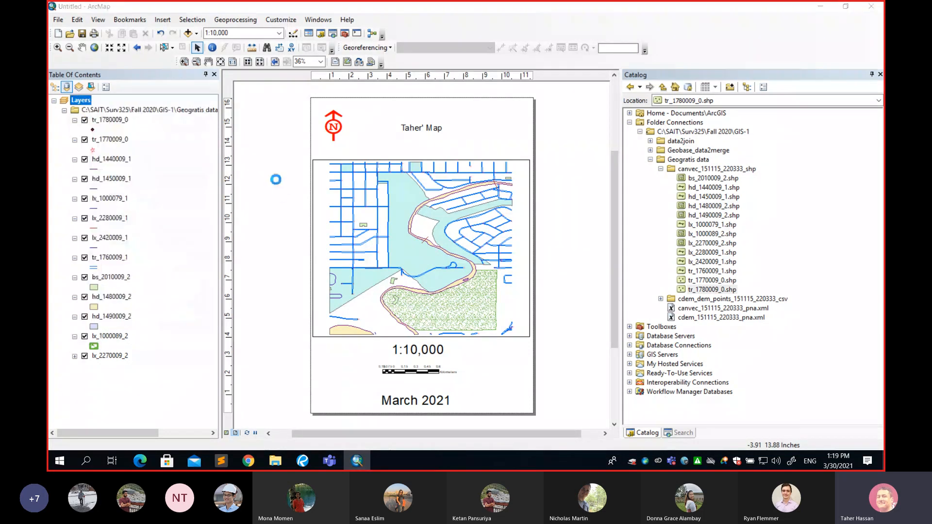
click(408, 115)
click(383, 129)
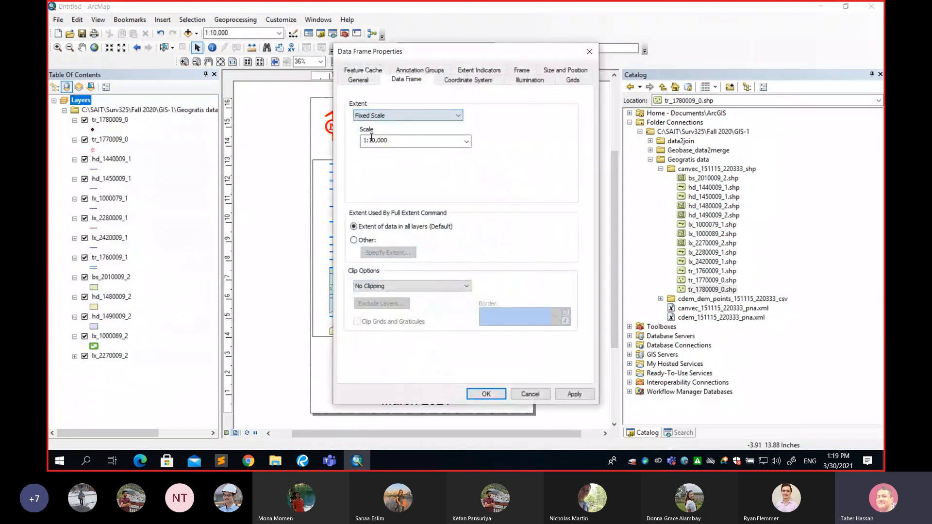
click(494, 392)
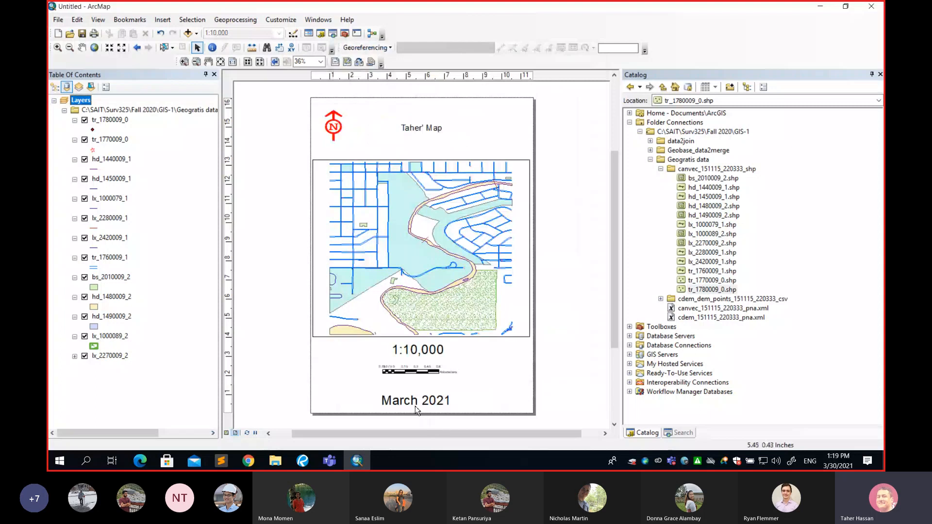
Open the text and bar format settings of the scale bar below the 1:10,000 text
scroll(417, 409, down, 5)
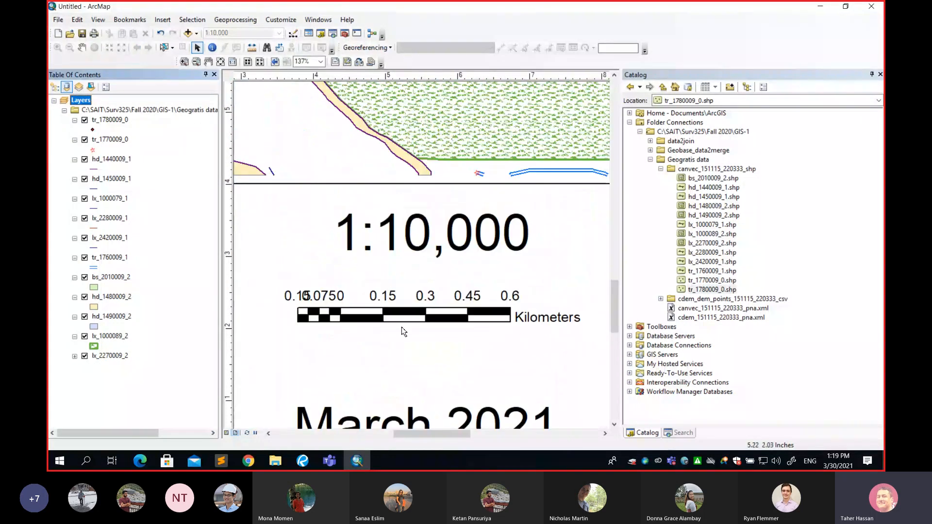
click(507, 315)
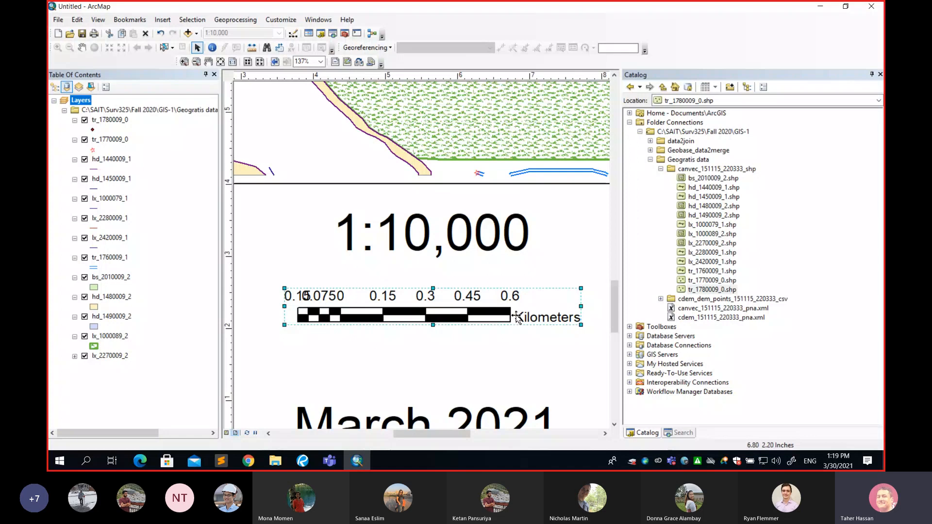
double_click(507, 298)
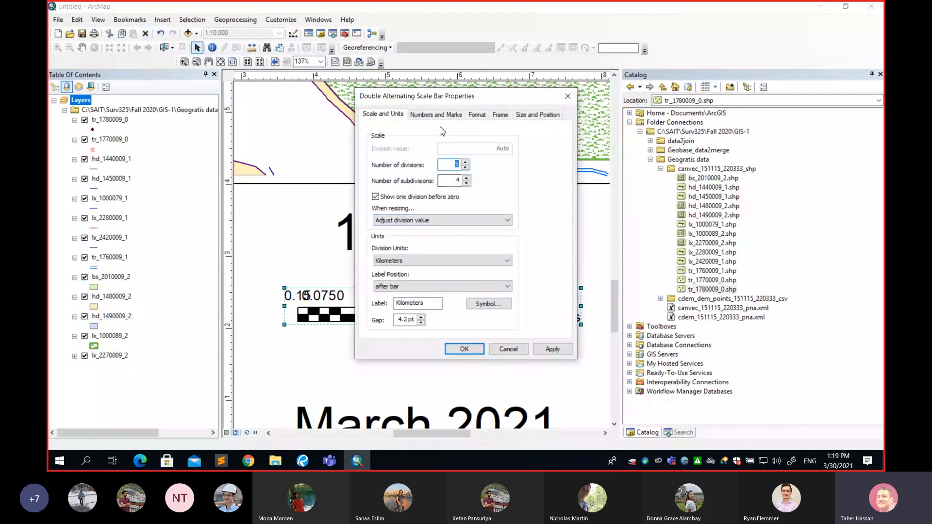
click(476, 115)
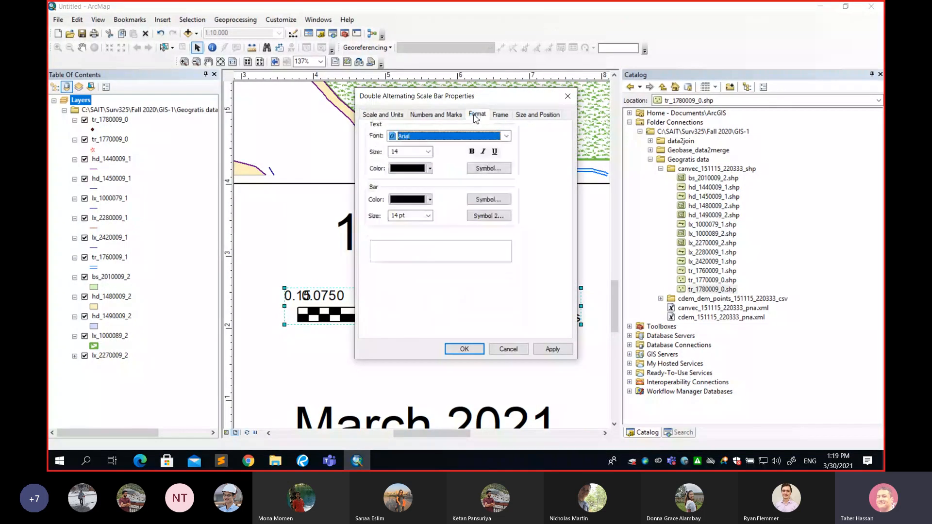
click(430, 168)
click(406, 203)
click(410, 217)
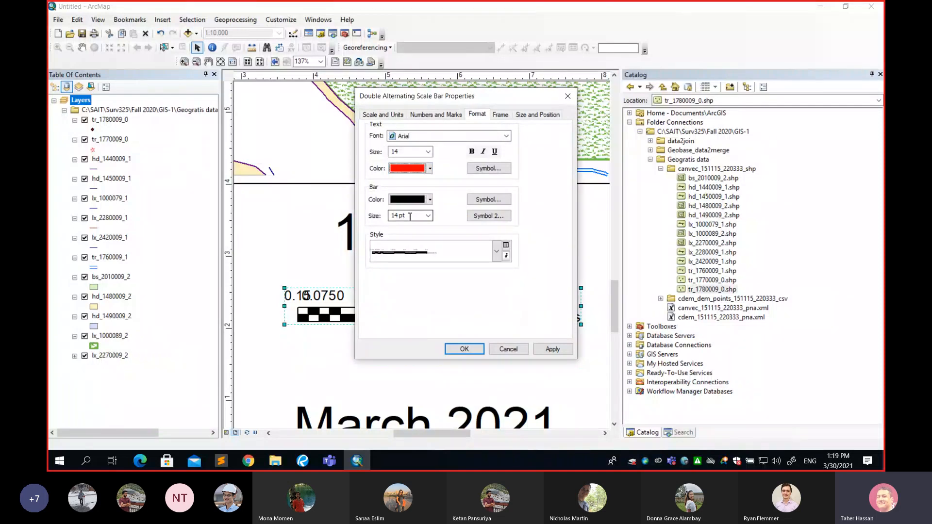
click(426, 168)
click(394, 285)
Set the scale bar's bar color to Mars Red, leave its division units on Kilometers, and apply the properties
click(407, 203)
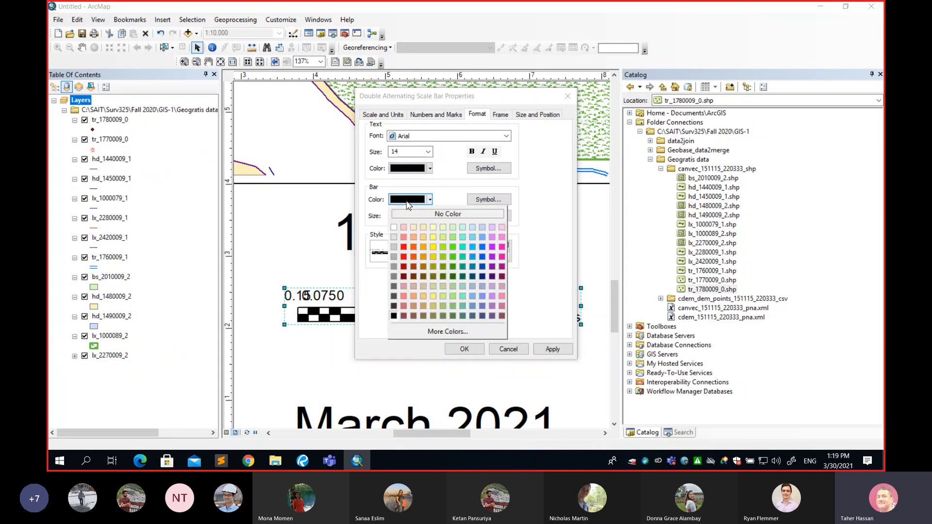
click(404, 247)
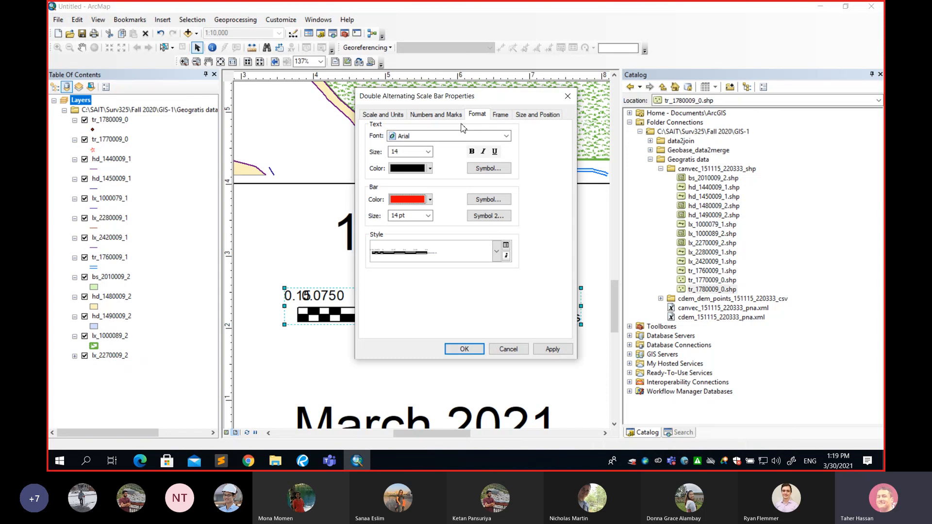
click(393, 114)
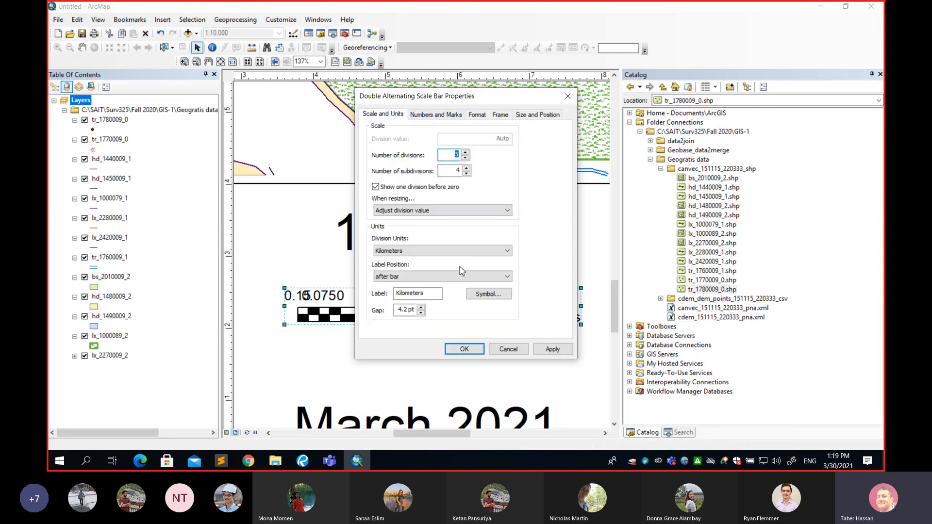
click(420, 251)
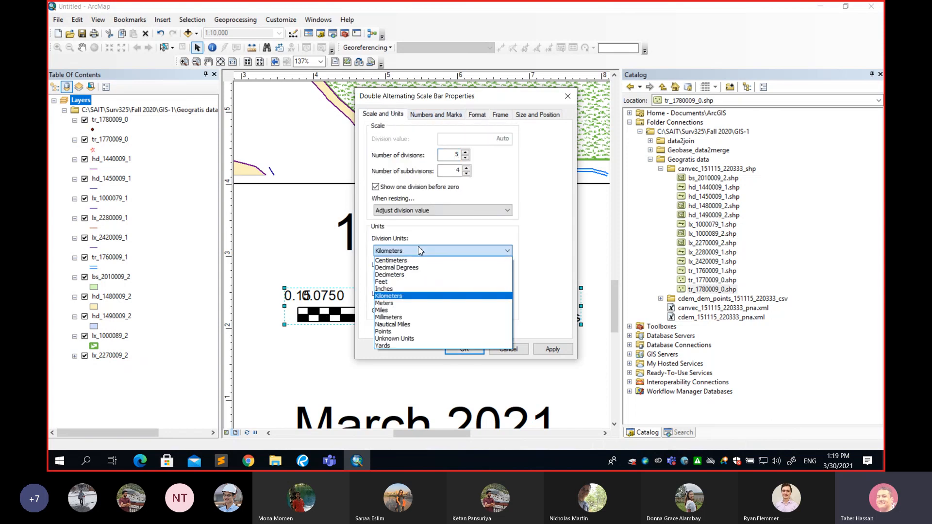
click(416, 304)
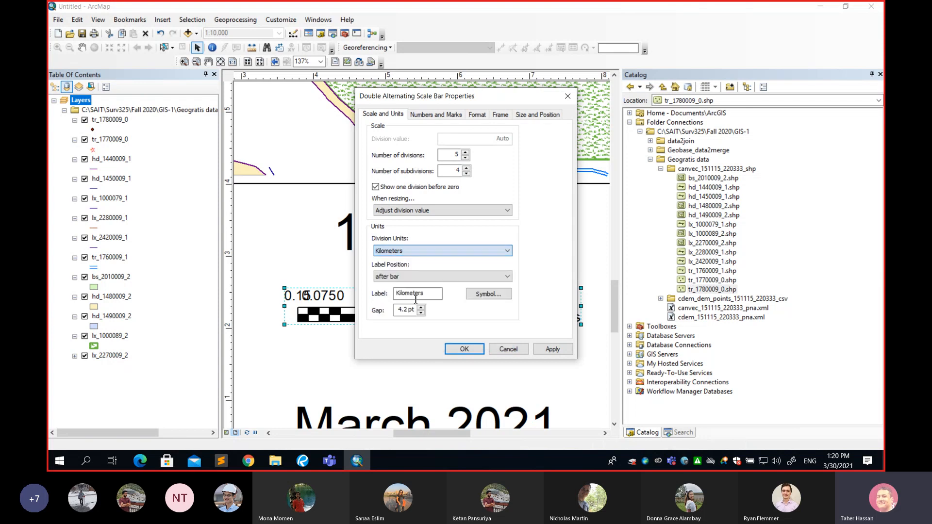
click(462, 349)
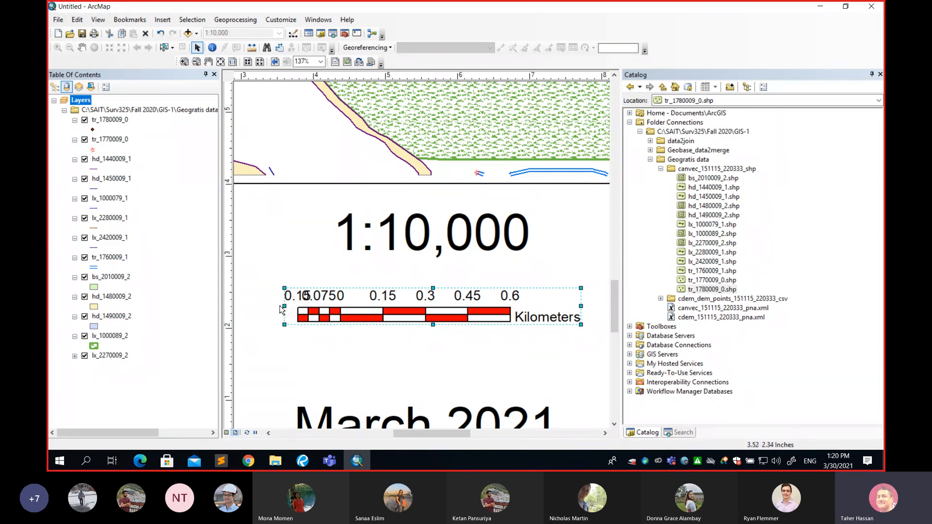
Widen the scale bar's frame at both ends and bring the whole layout page into view
drag(286, 308, 246, 308)
drag(581, 306, 594, 307)
scroll(506, 294, down, 8)
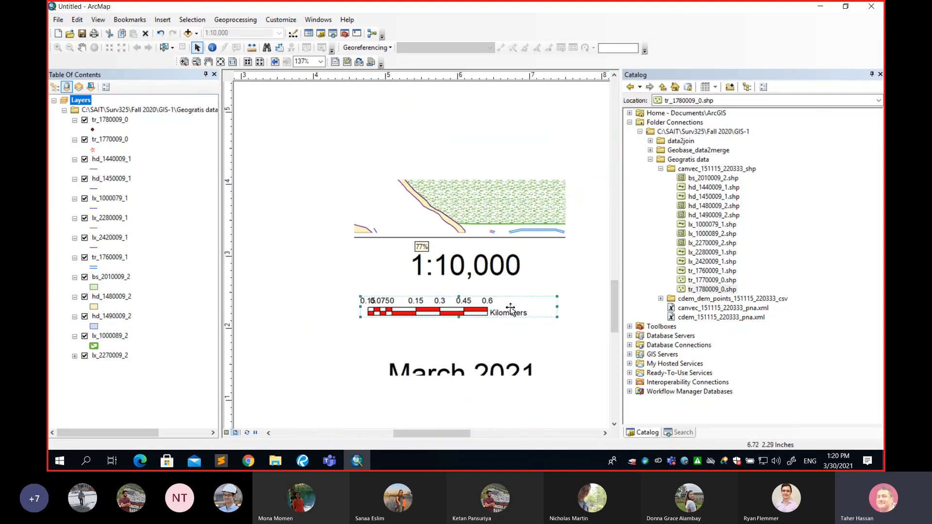
scroll(506, 293, up, 5)
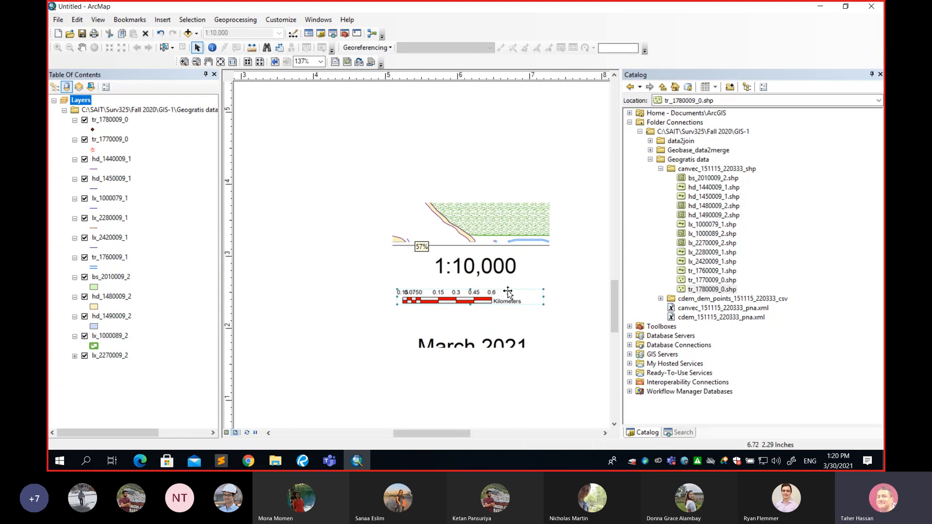
scroll(285, 176, down, 1)
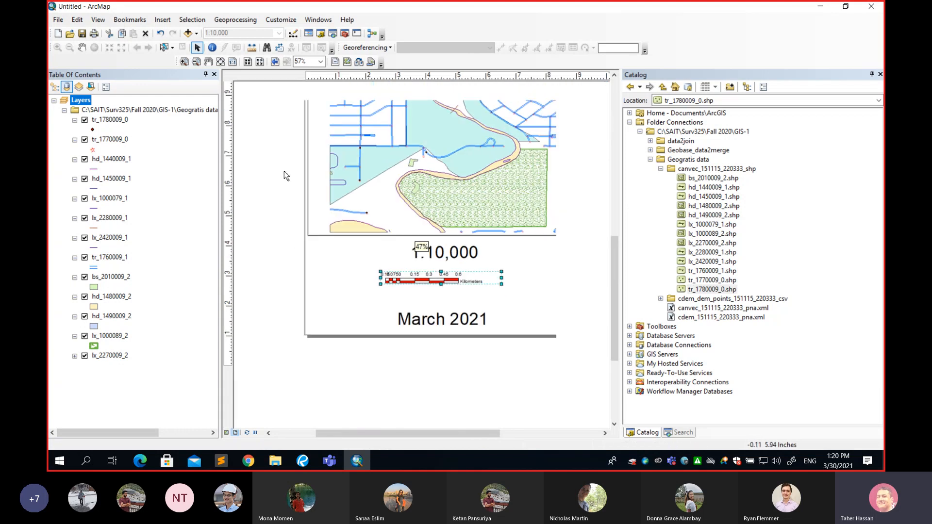
scroll(383, 186, down, 5)
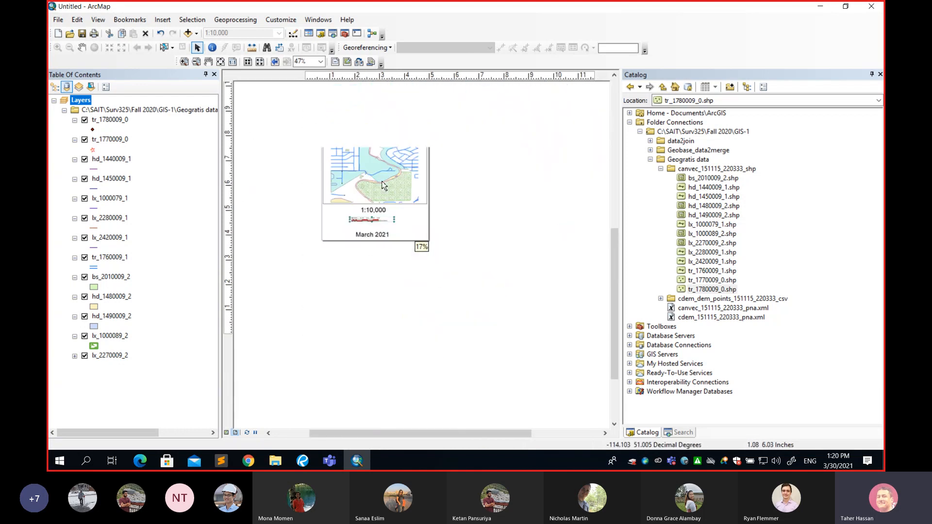
scroll(438, 161, down, 1)
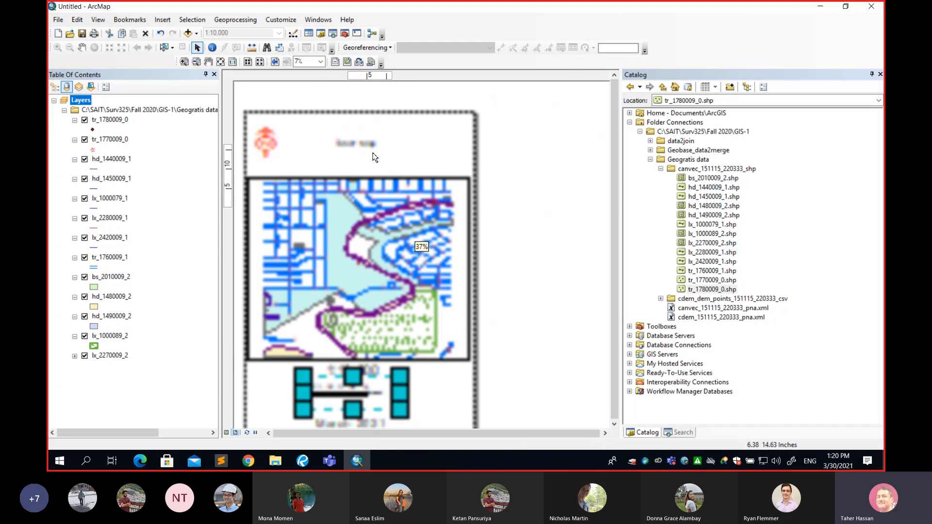
click(167, 23)
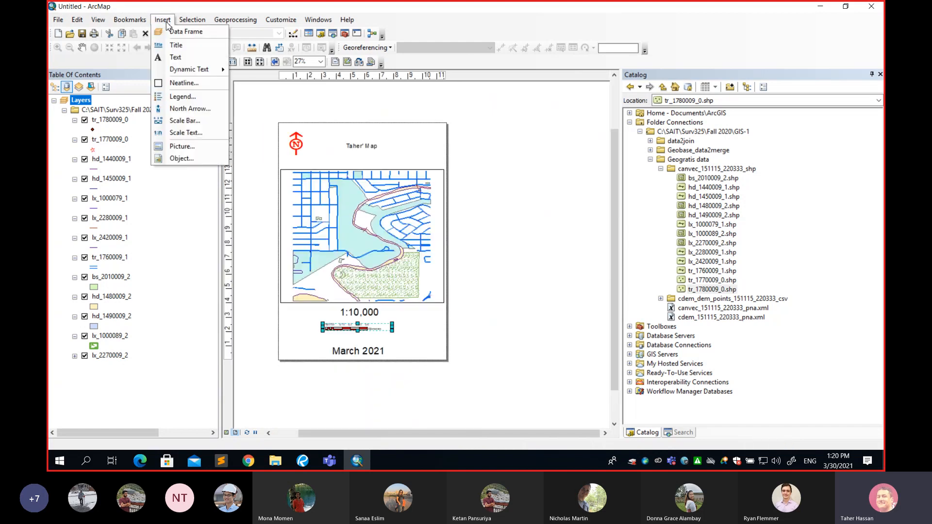
click(191, 148)
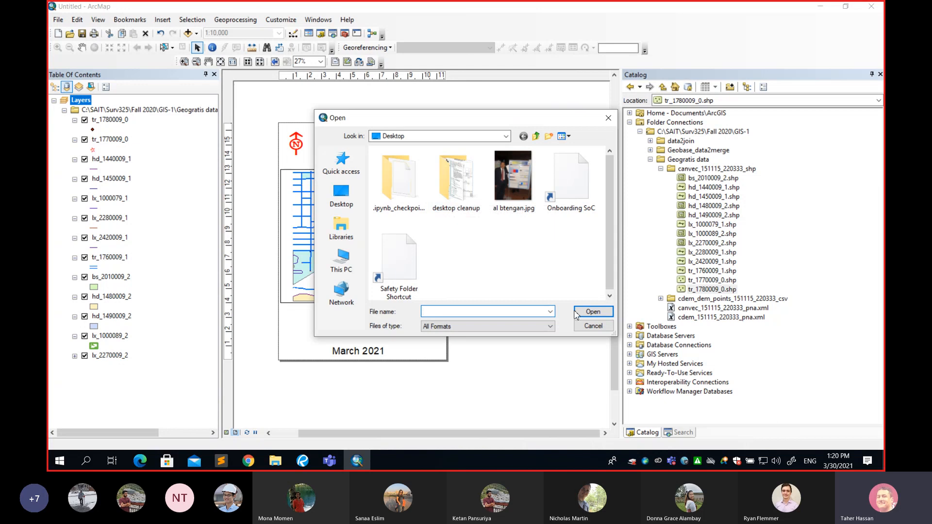
click(593, 325)
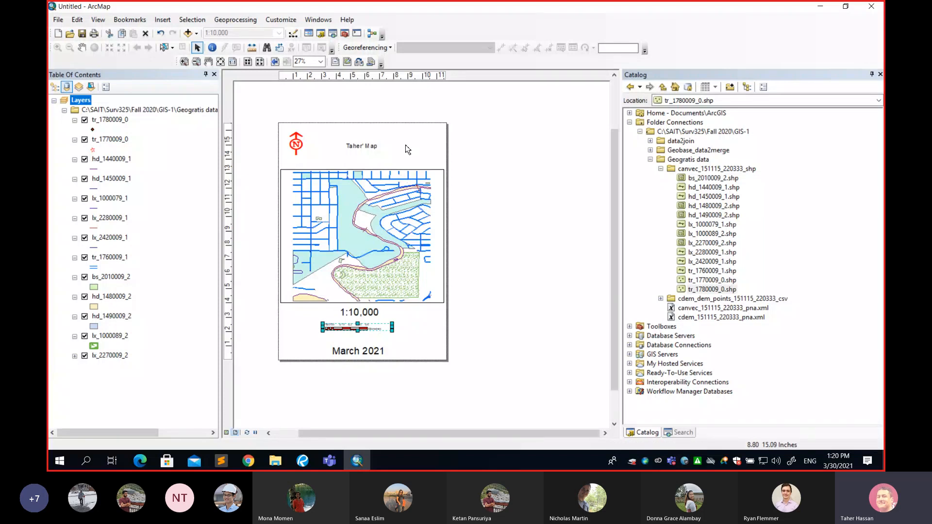
Export the map layout to the Desktop as a PDF named CE MAP
drag(406, 143, 451, 141)
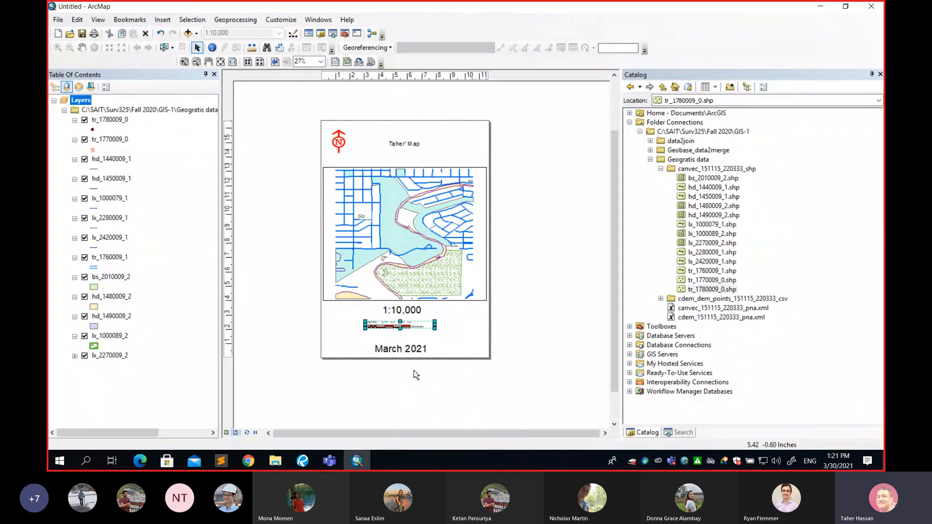
click(61, 21)
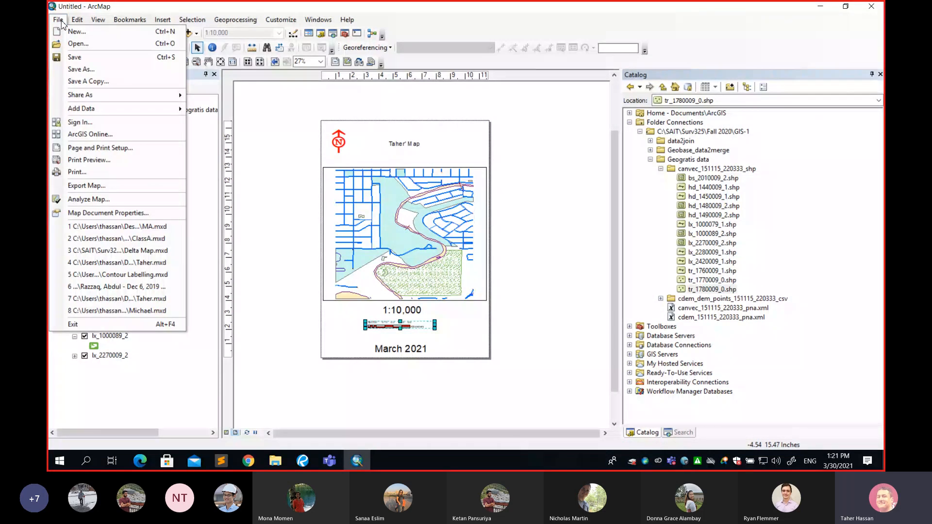
click(91, 190)
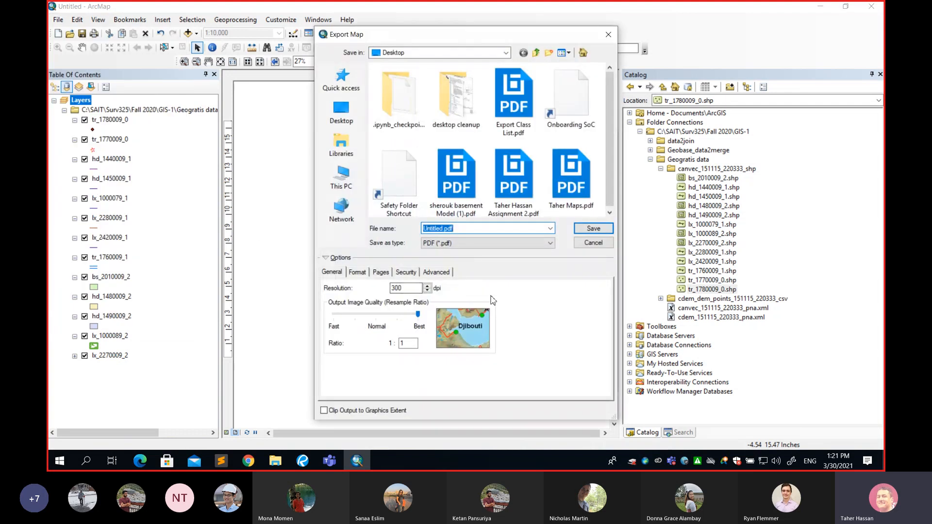
click(505, 246)
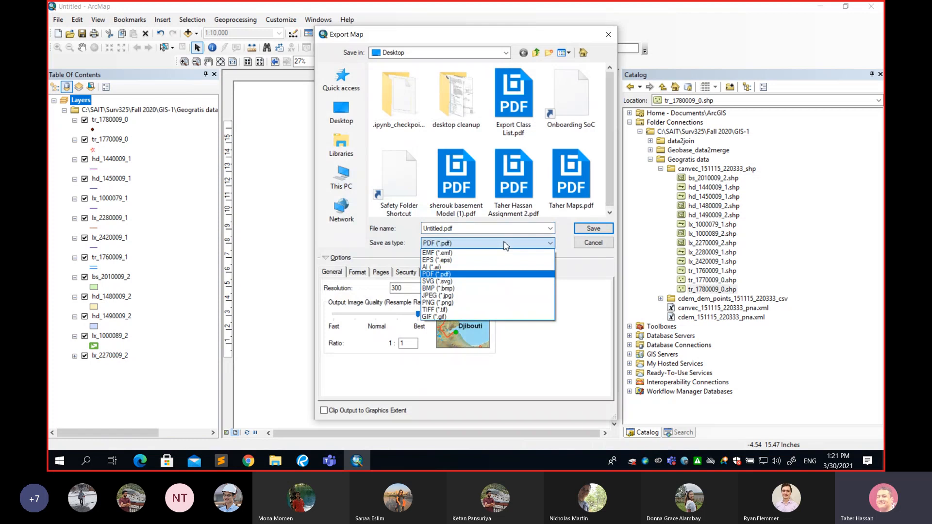
click(442, 275)
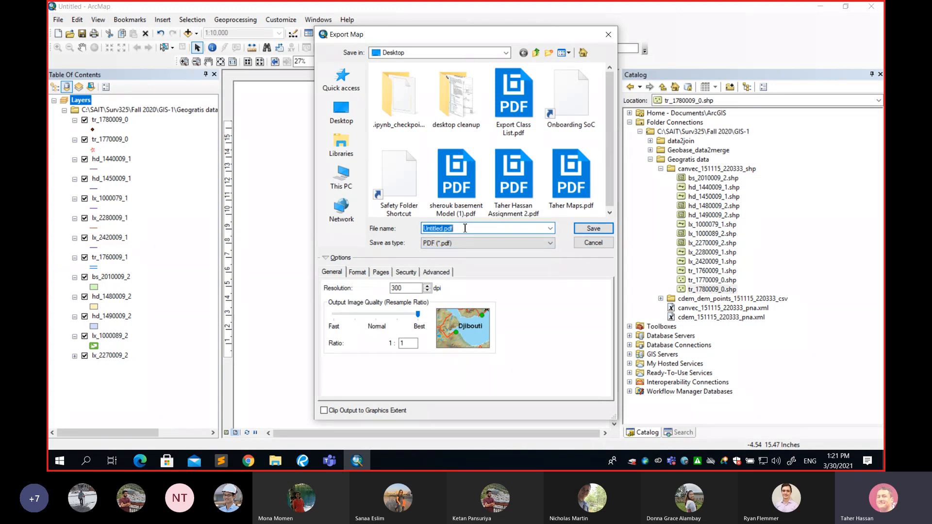
text(MA)
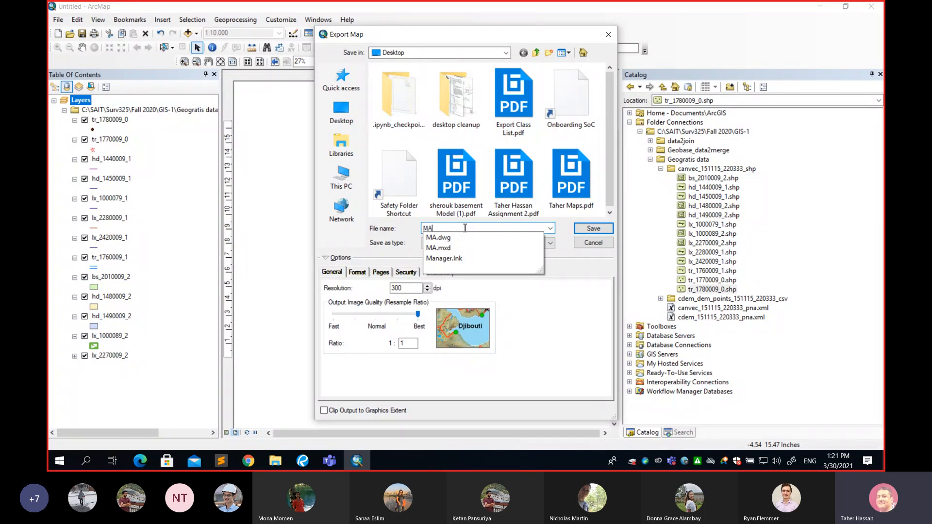
key(BackSpace)
key(BackSpace)
text(CE )
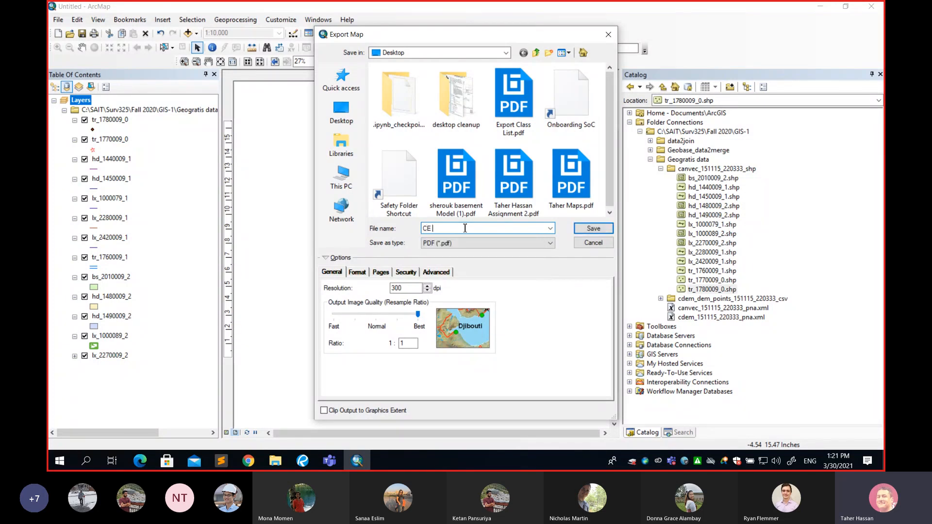
text(MAP)
click(585, 230)
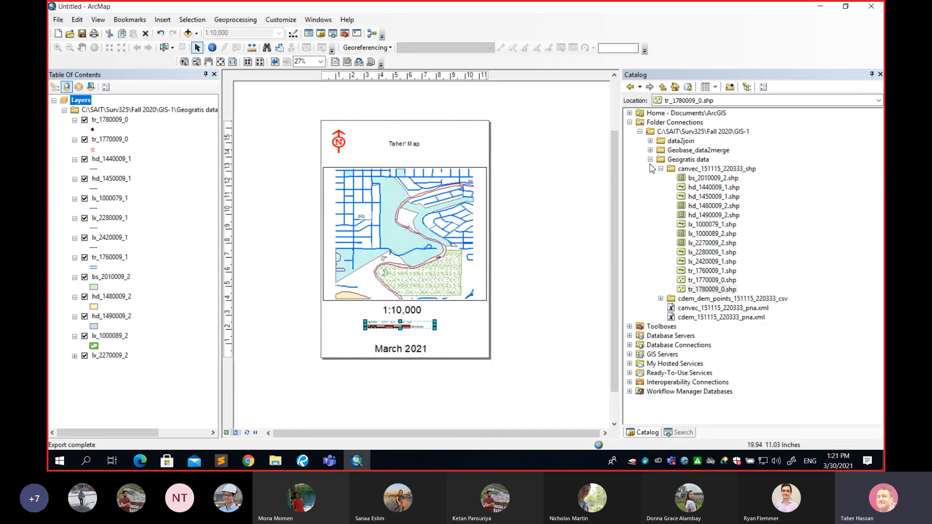
Open the exported CE MAP.pdf from the desktop and examine the map page from title to scale bar
click(823, 8)
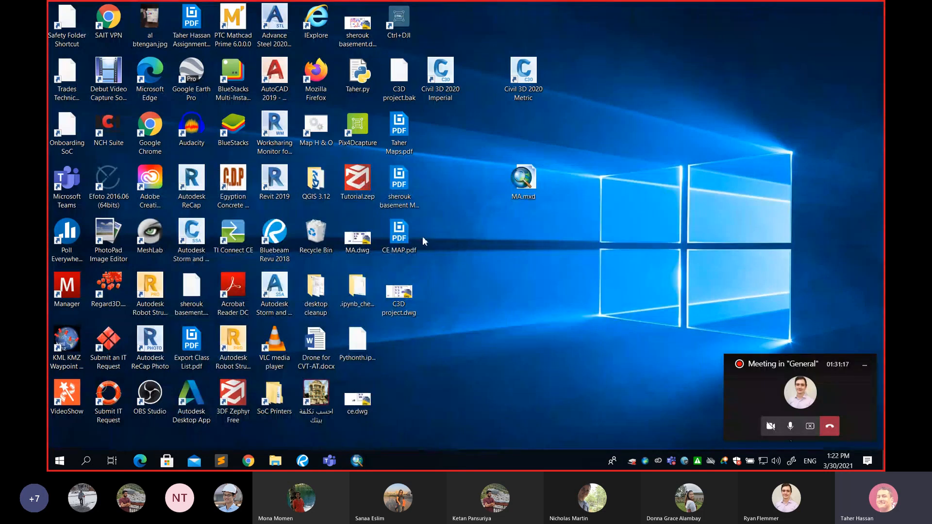
double_click(399, 234)
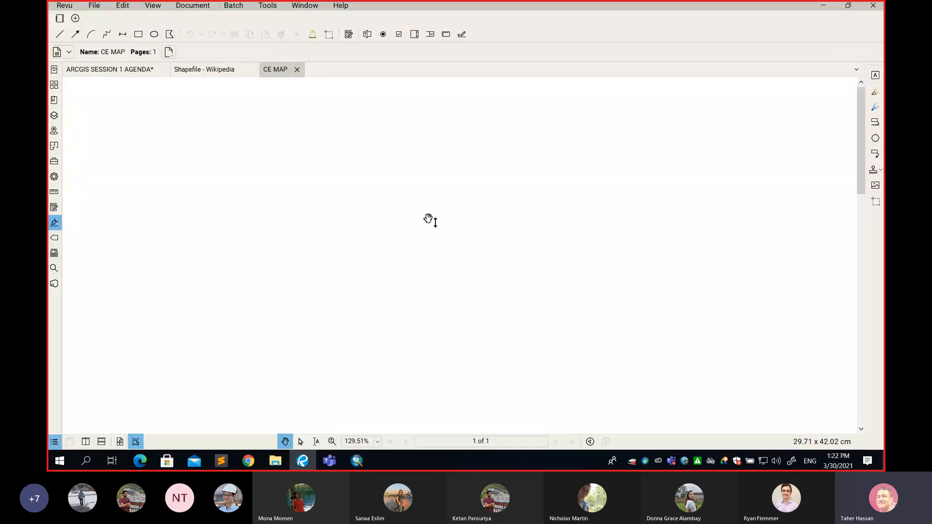
scroll(455, 217, down, 3)
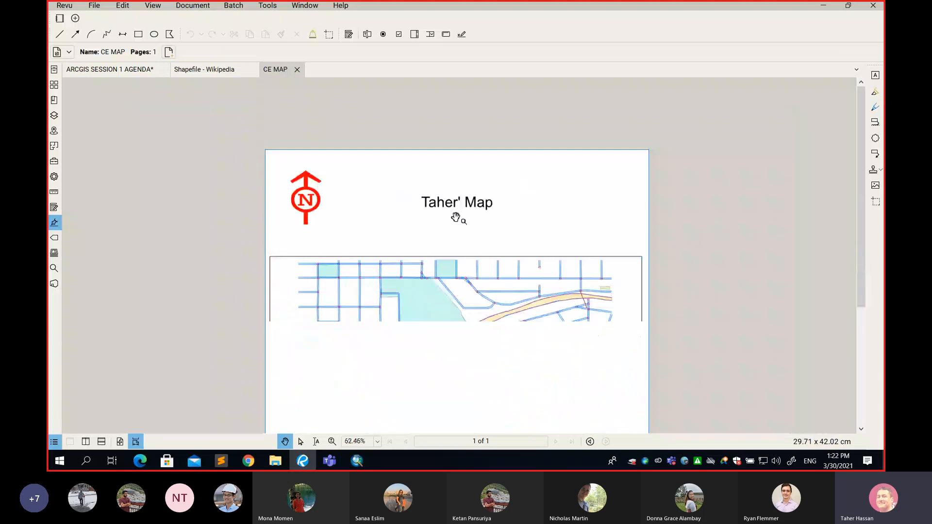
scroll(455, 217, down, 3)
scroll(455, 217, down, 1)
scroll(455, 217, up, 1)
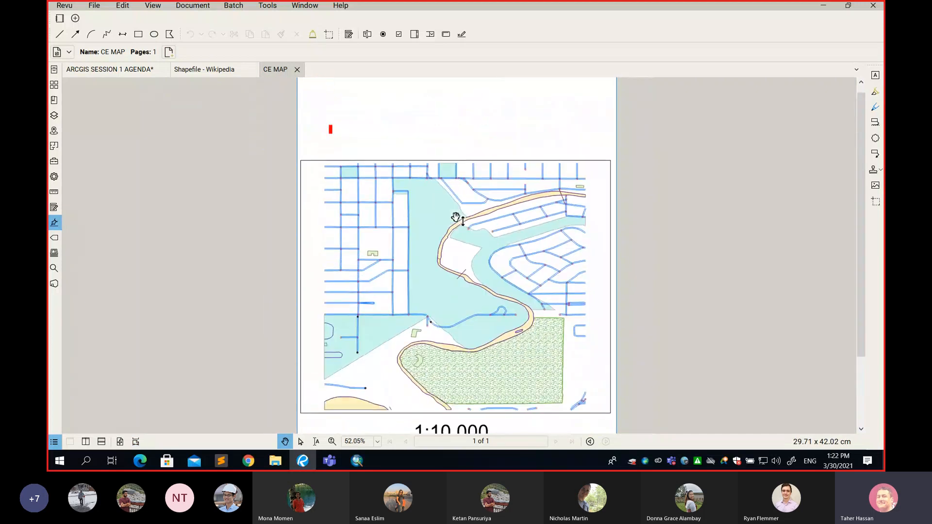
scroll(456, 214, down, 1)
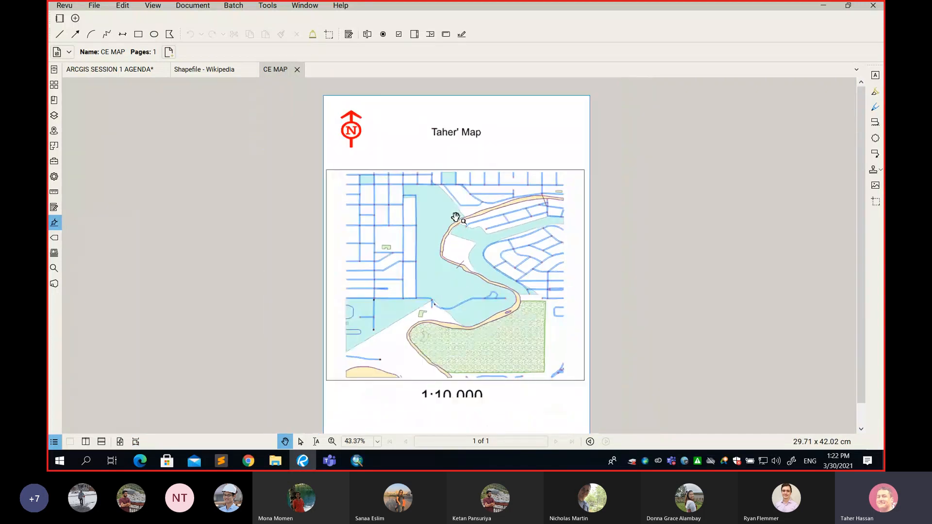
Close the CE MAP PDF, minimize the PDF viewer, and switch back to ArcMap
click(297, 69)
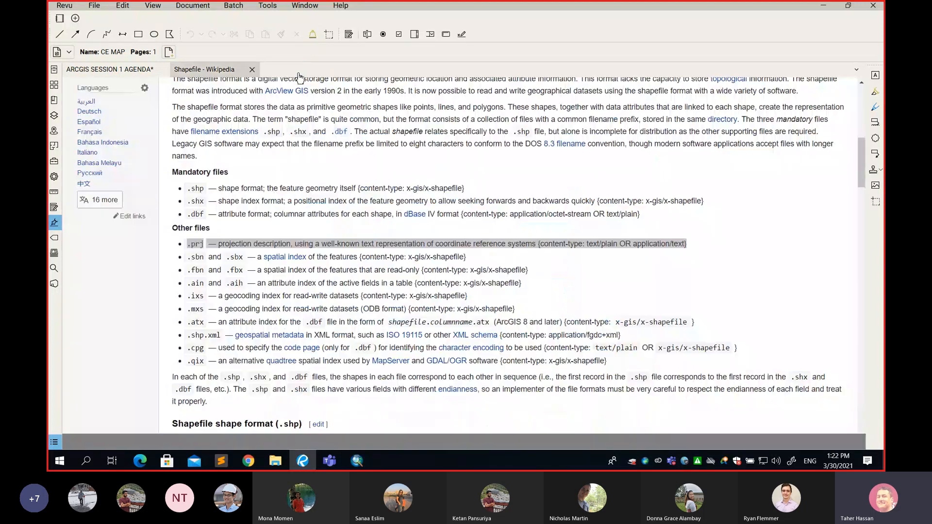
click(824, 7)
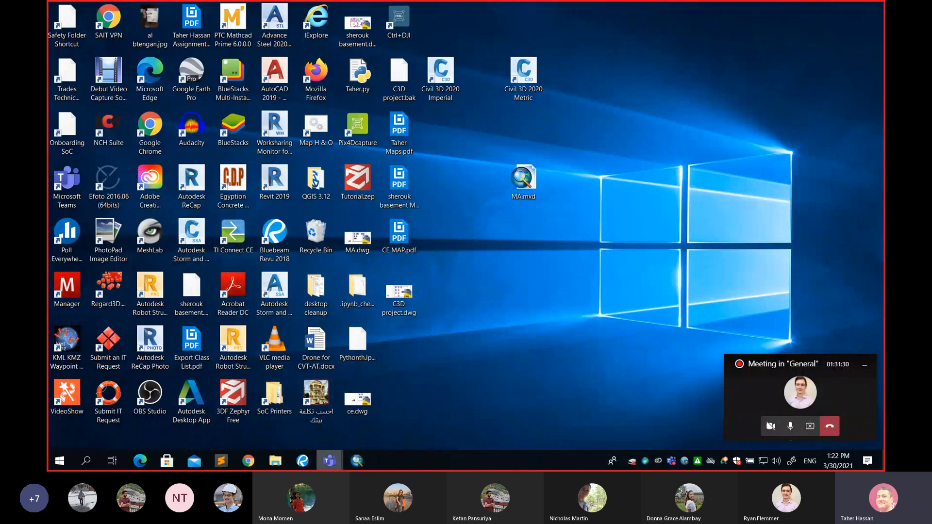
click(355, 465)
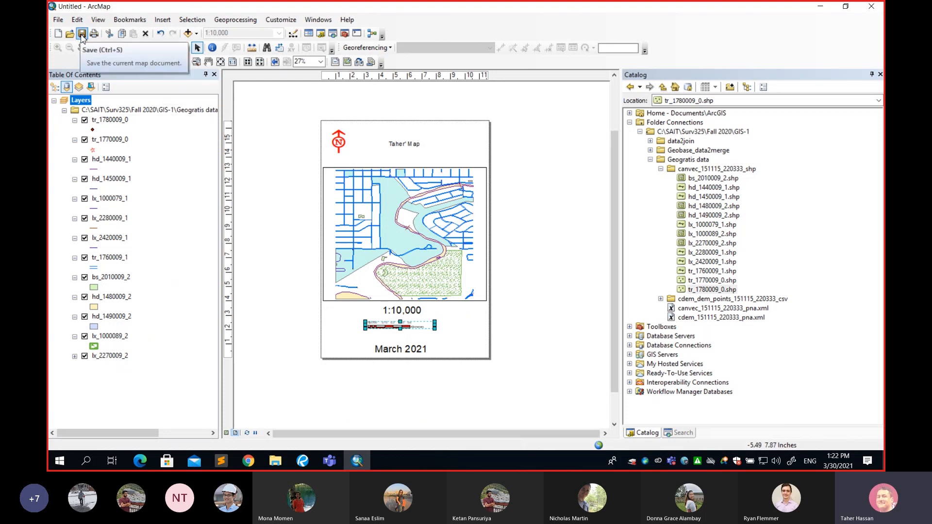
click(57, 19)
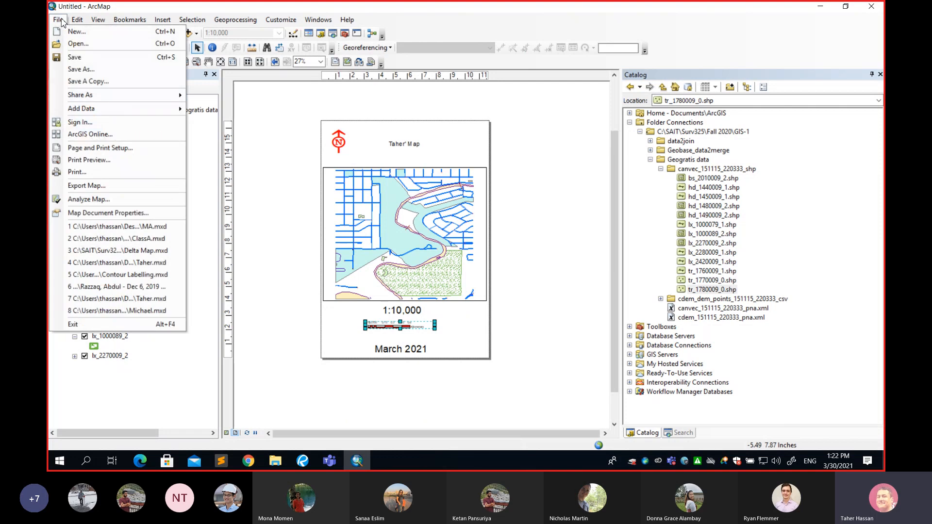
mouse_move(76, 22)
click(126, 9)
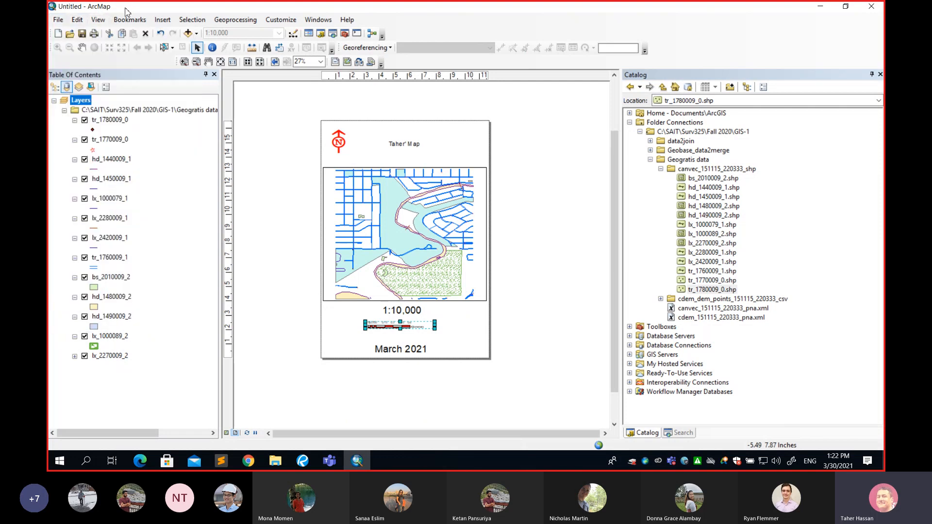
Save the map document to the Desktop as an ArcMap document named CE
click(83, 34)
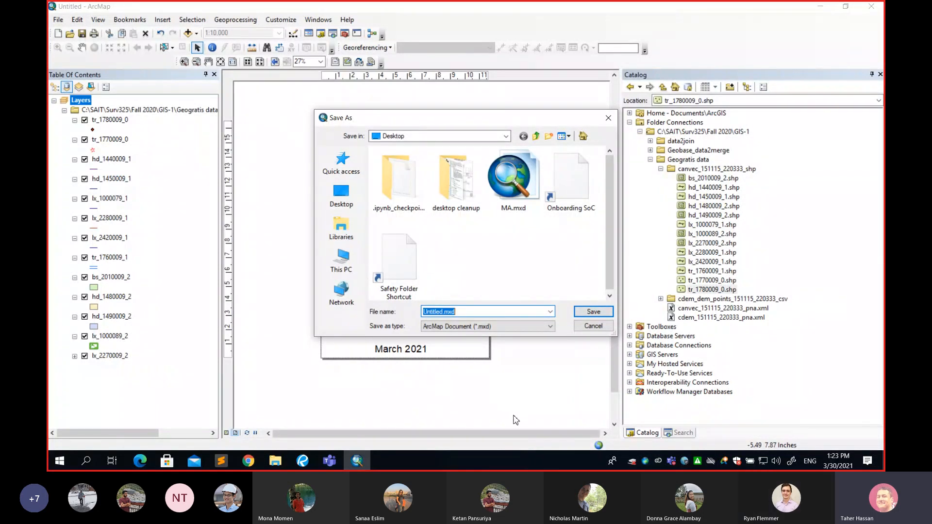
click(442, 312)
key(BackSpace)
key(BackSpace)
key(BackSpace)
key(shift+Home)
text(CE)
click(586, 314)
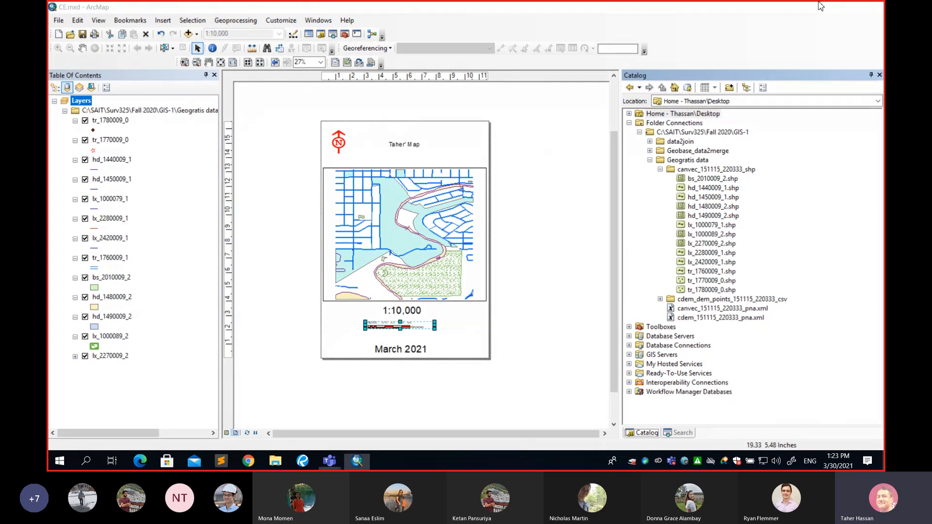
Minimize ArcMap and move the CE.mxd and MA.mxd icons to separate free spots on the desktop
click(819, 5)
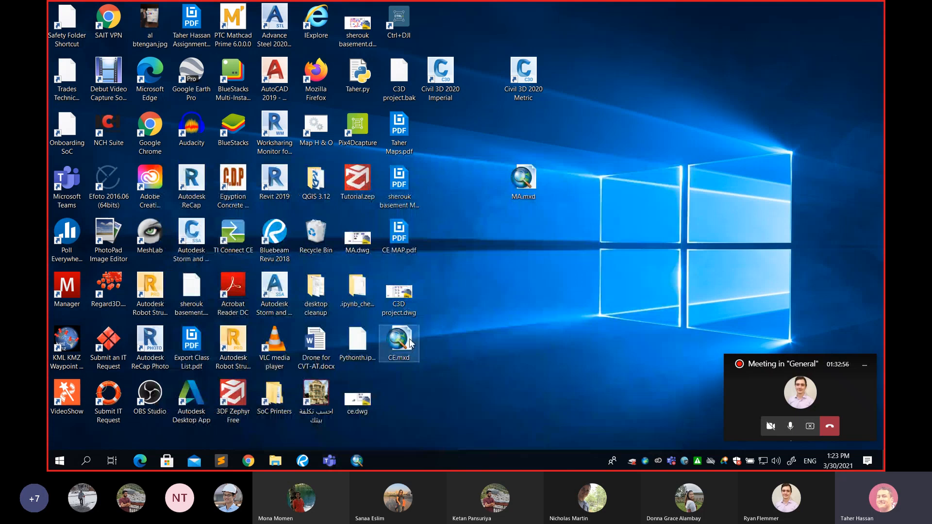
drag(399, 340, 650, 182)
drag(534, 181, 450, 394)
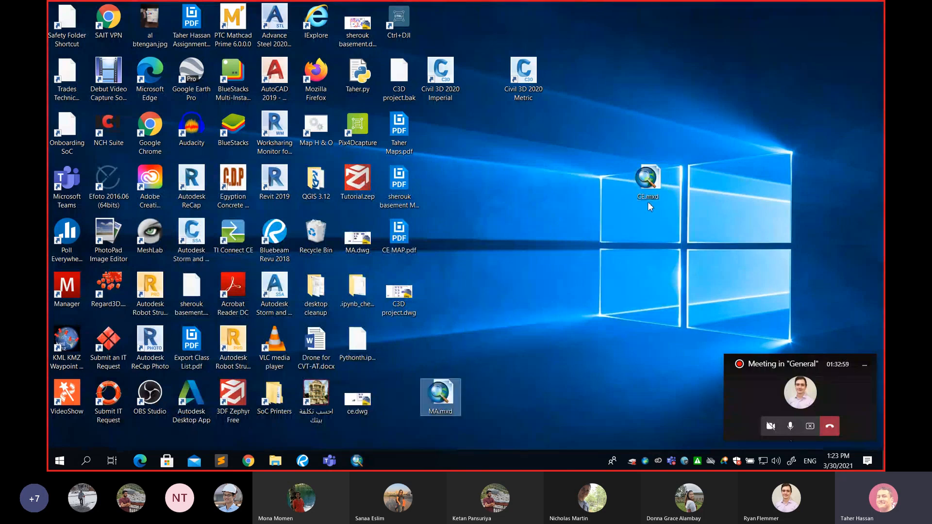
drag(649, 196, 526, 196)
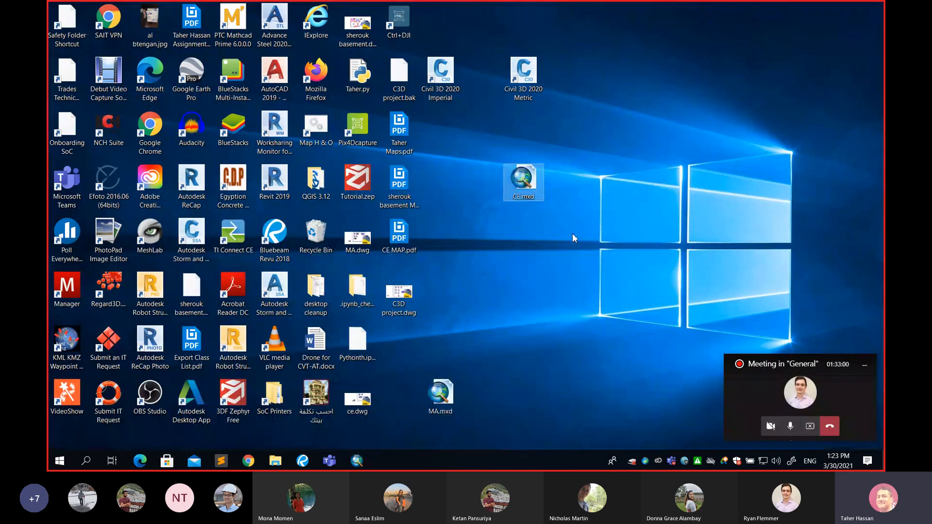
Check the file details of CE.mxd on the desktop
right_click(519, 179)
click(573, 382)
mouse_move(542, 187)
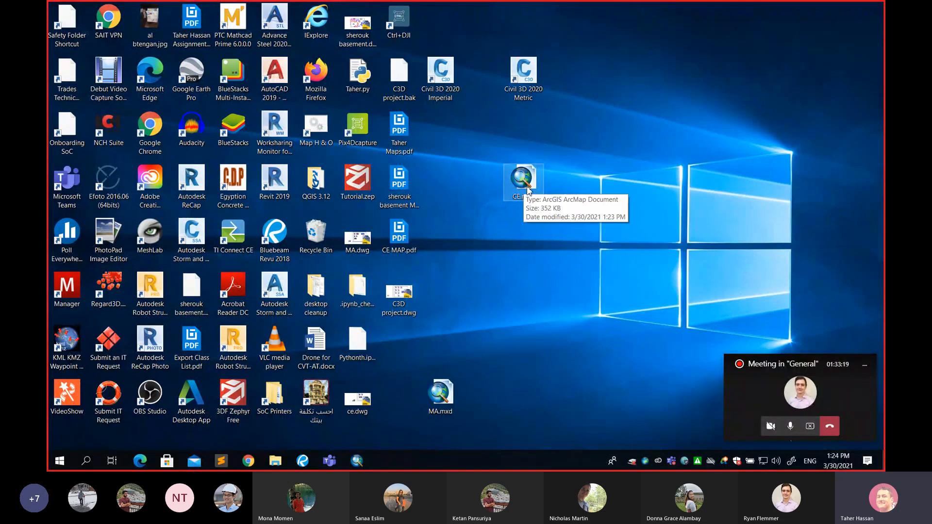
click(530, 186)
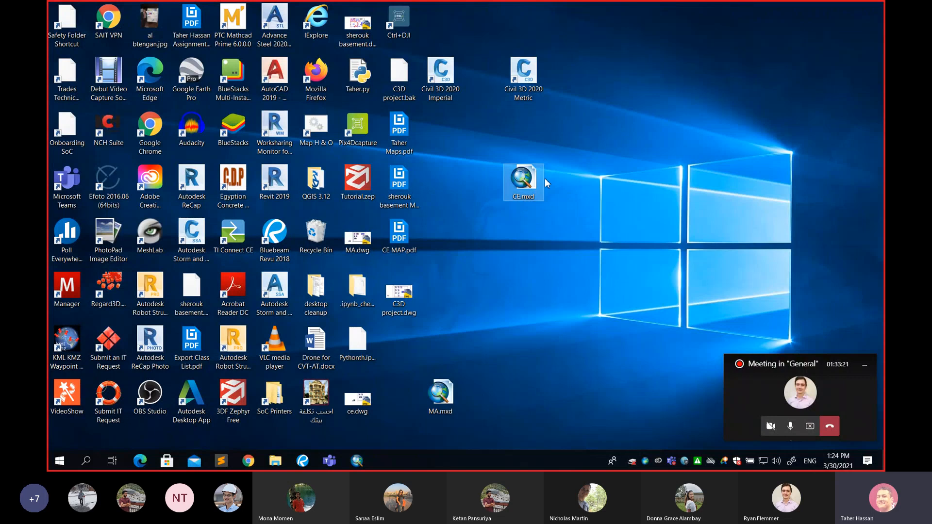
Look briefly at the layout in ArcMap, return to the desktop and shift the CE.mxd icon farther from the other icons
click(359, 458)
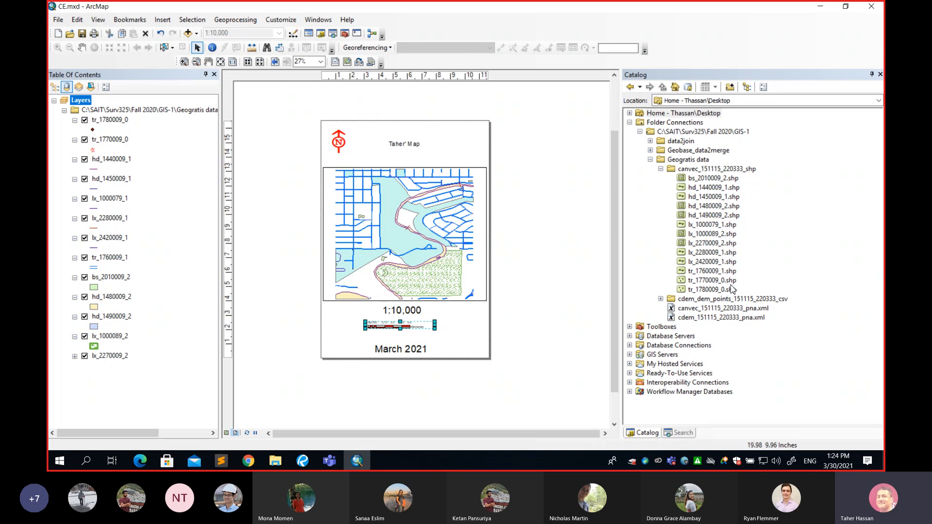
click(821, 6)
drag(534, 183, 573, 182)
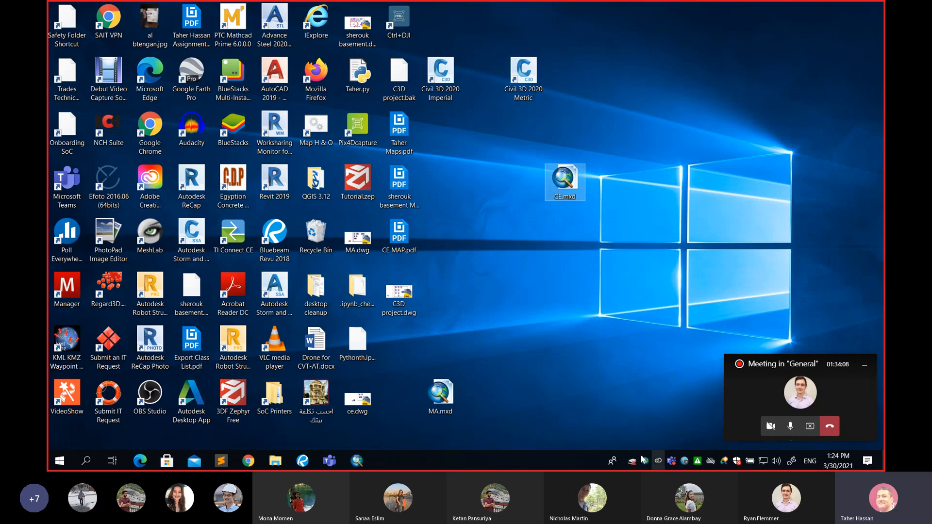
click(360, 464)
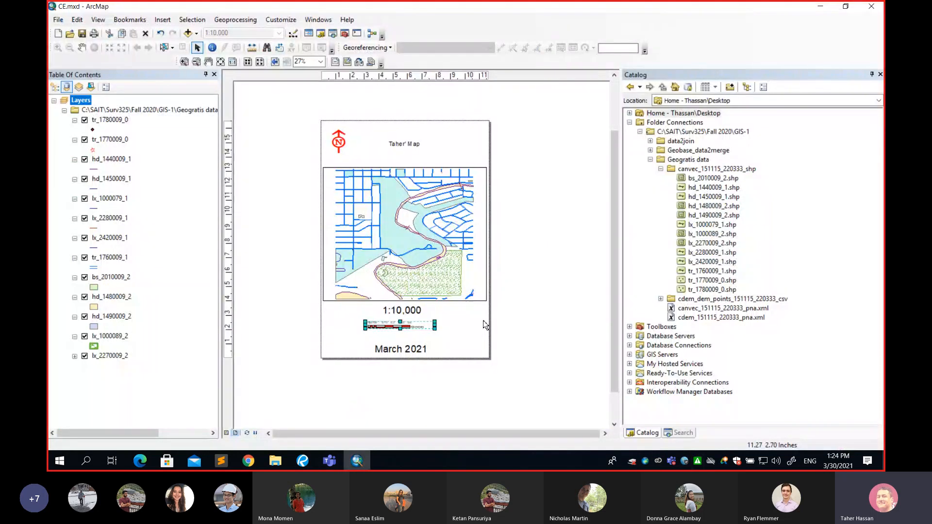
click(820, 7)
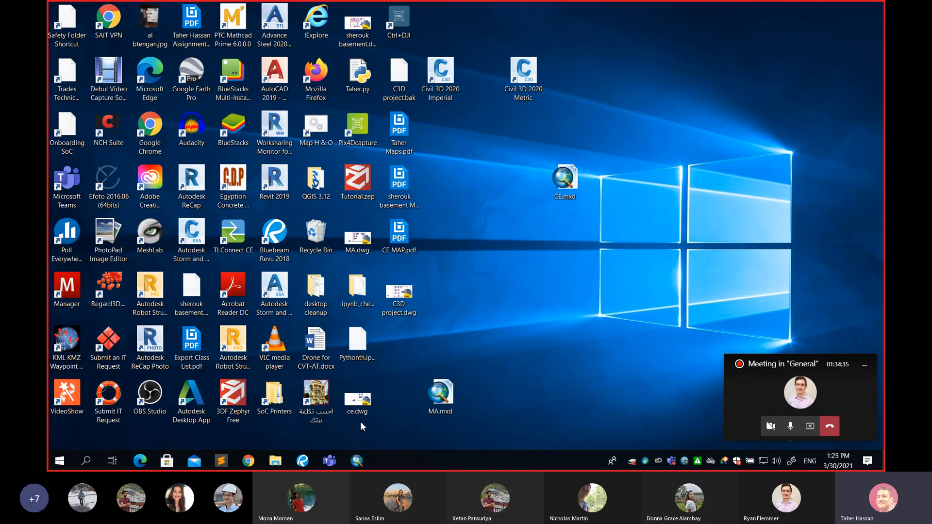
click(357, 460)
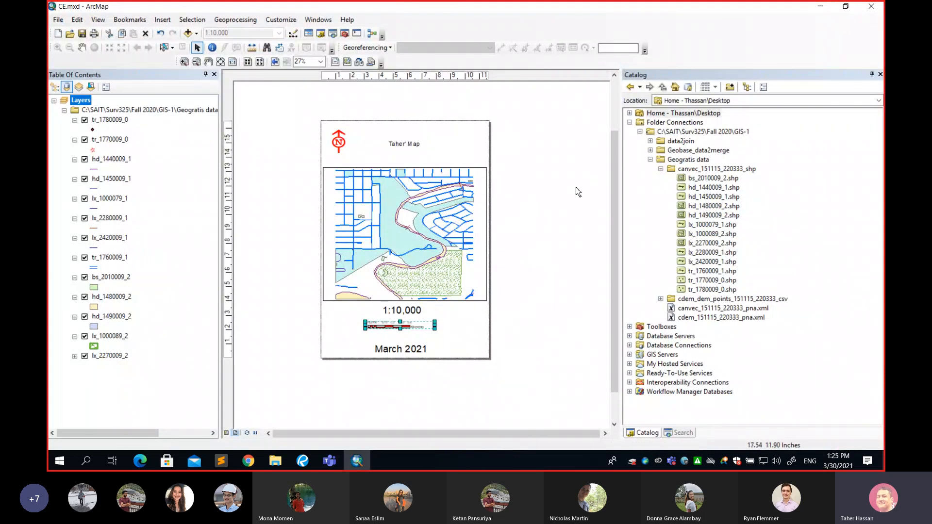
click(820, 6)
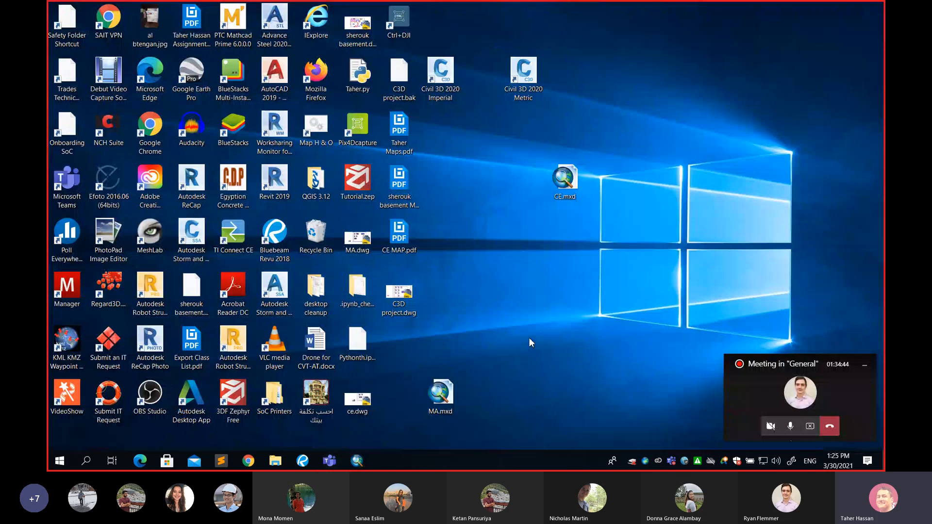
click(302, 460)
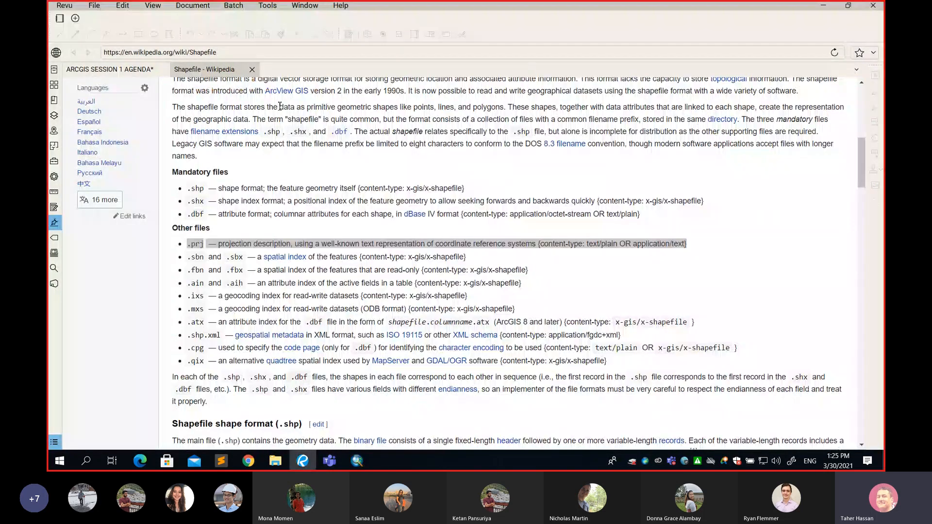
click(822, 6)
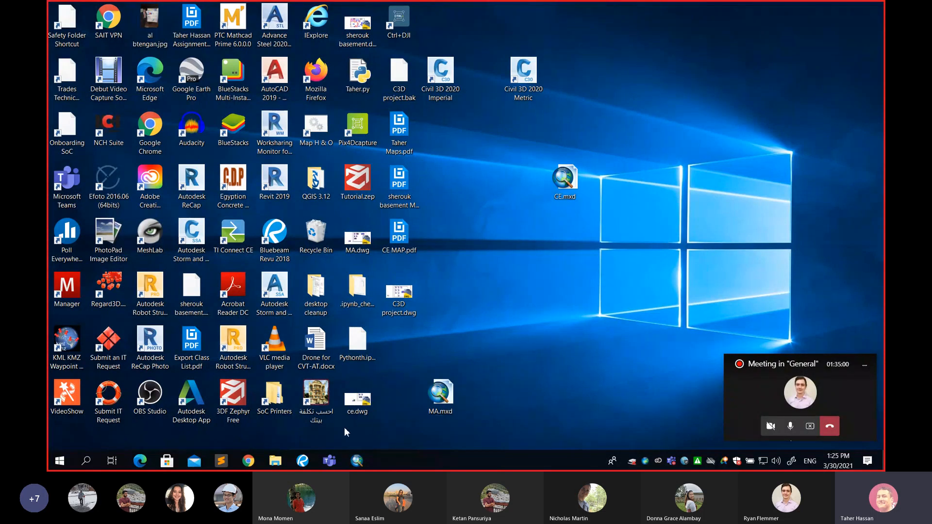
Switch to File Explorer and open the SURV325 GIS project document from the Assignments folder of Surv325's Winter 2021 folder
click(275, 461)
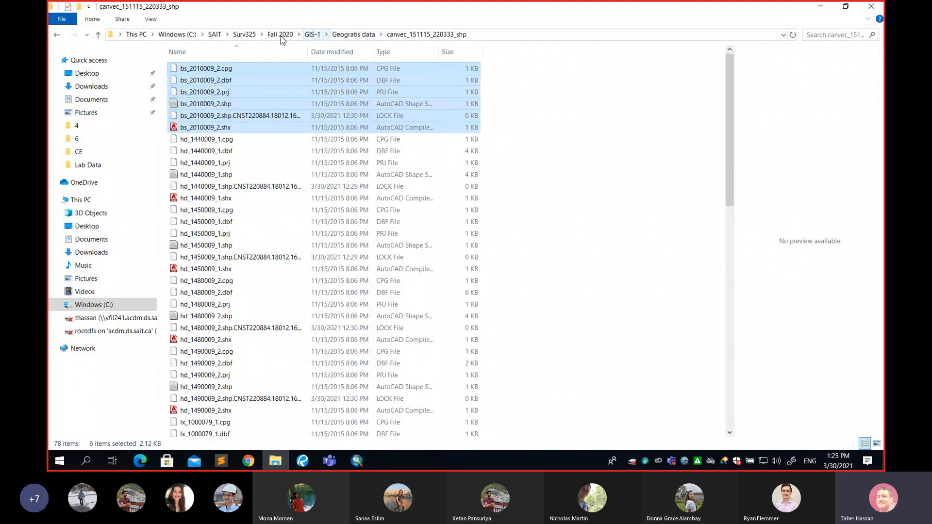
click(249, 35)
scroll(265, 190, down, 10)
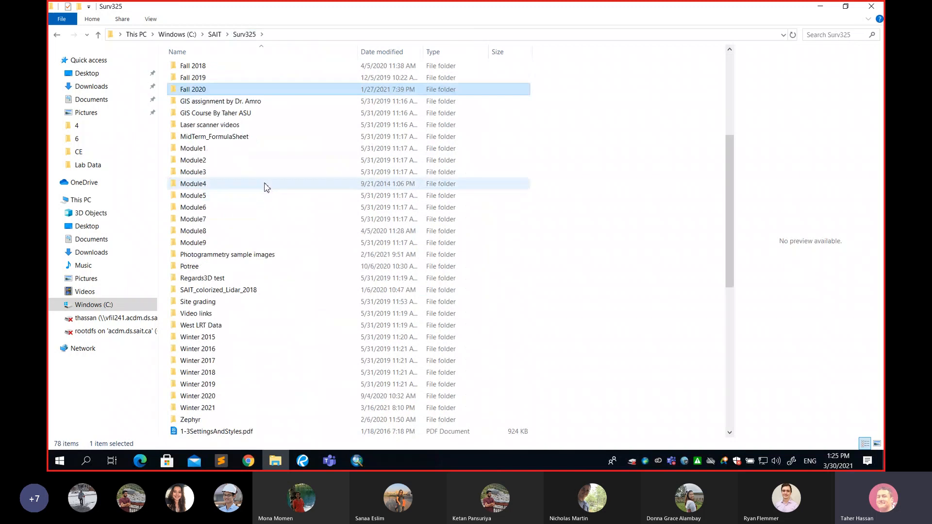
double_click(216, 230)
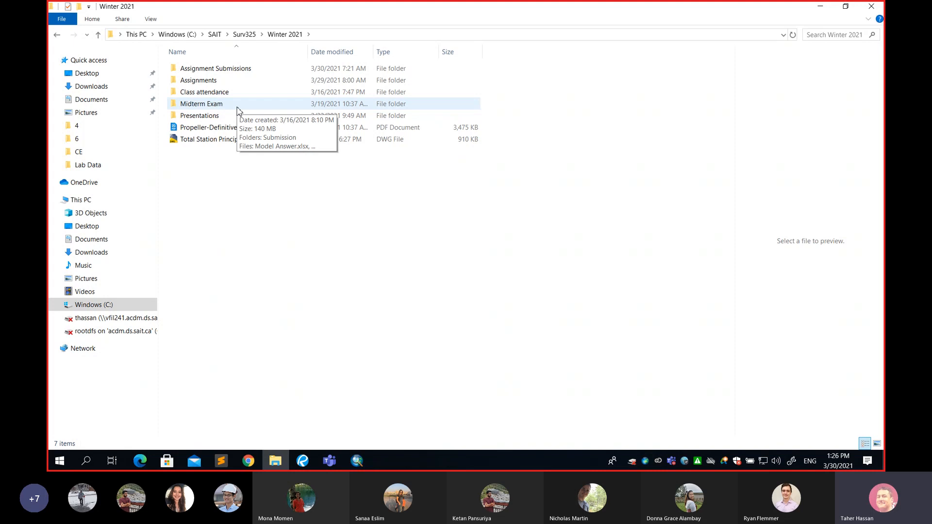
double_click(224, 81)
double_click(225, 71)
double_click(227, 81)
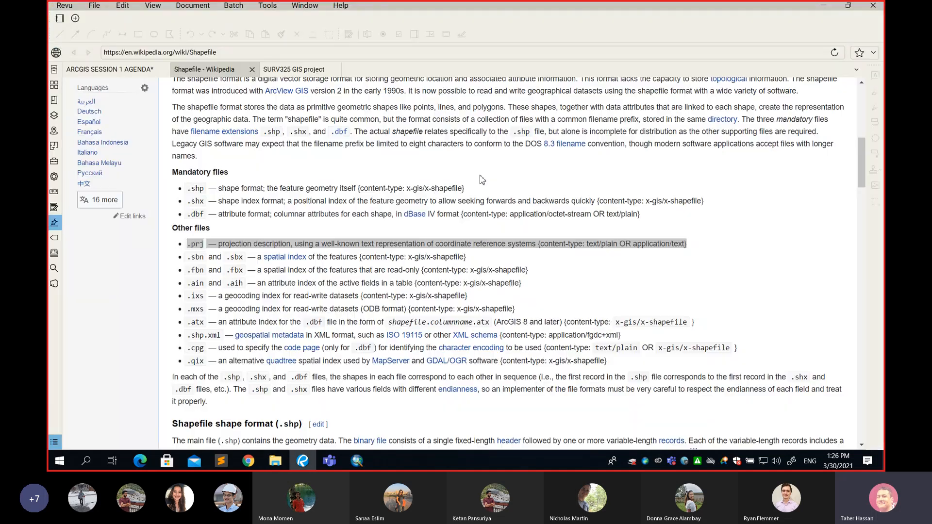
Review the GIS project's data download instructions from the clipping area to submitting the request, and switch to the Microsoft Teams meeting
scroll(469, 209, up, 10)
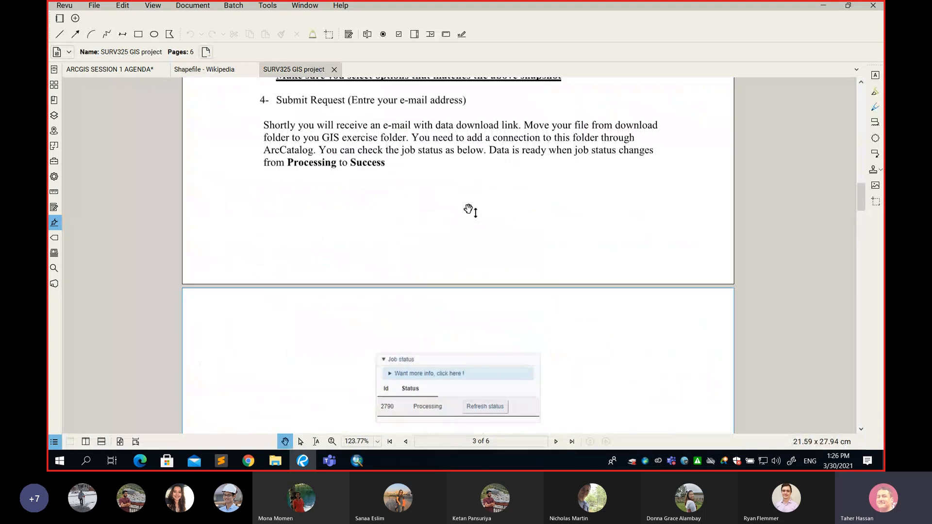
scroll(470, 208, down, 2)
scroll(470, 209, down, 1)
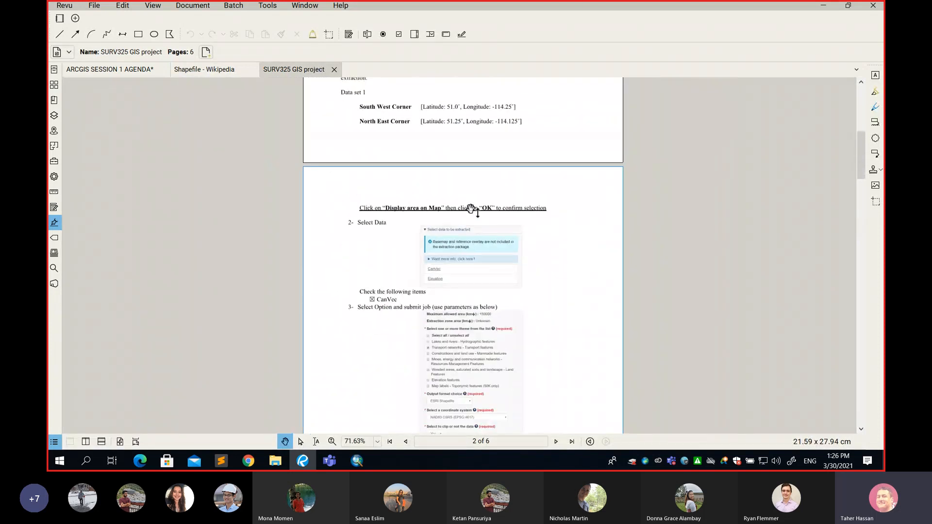
scroll(470, 209, up, 2)
scroll(470, 210, up, 5)
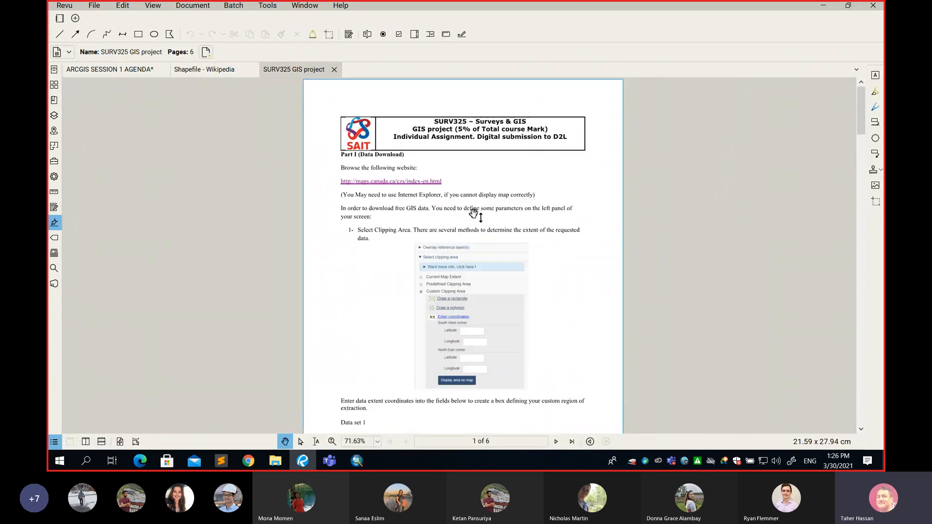
scroll(461, 222, up, 2)
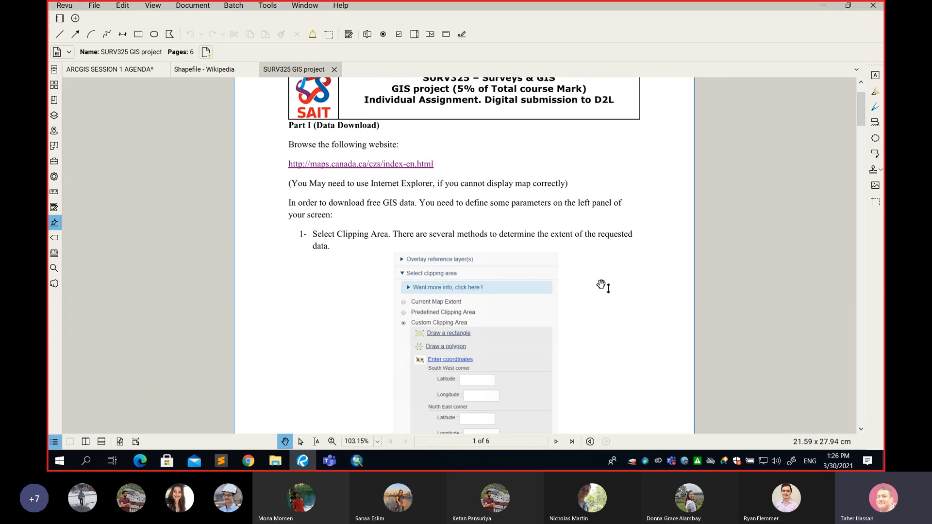
scroll(603, 285, down, 3)
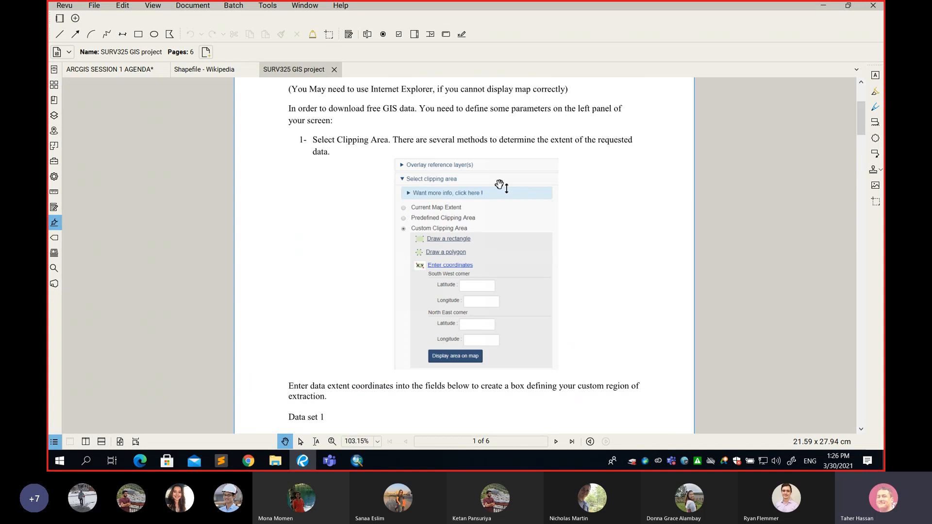
scroll(484, 245, down, 6)
scroll(484, 244, down, 12)
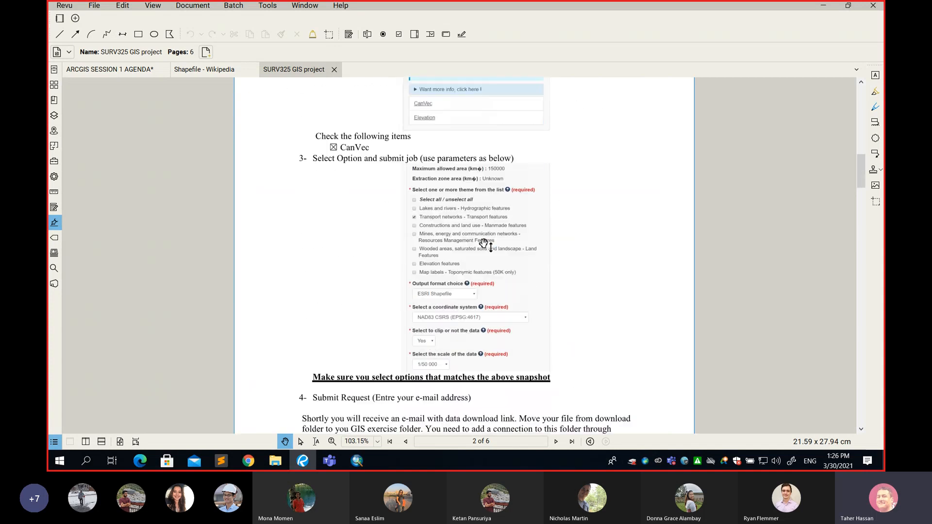
scroll(487, 206, down, 2)
scroll(485, 207, up, 15)
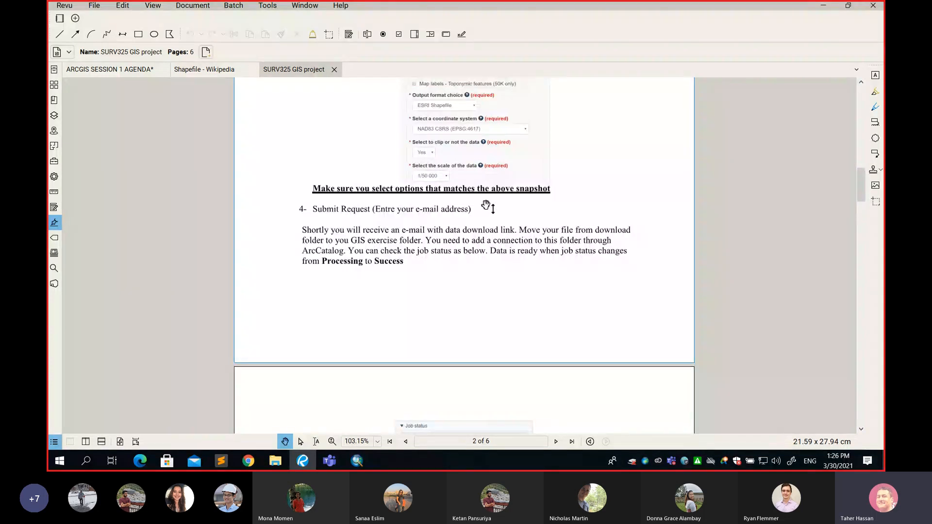
scroll(486, 205, up, 11)
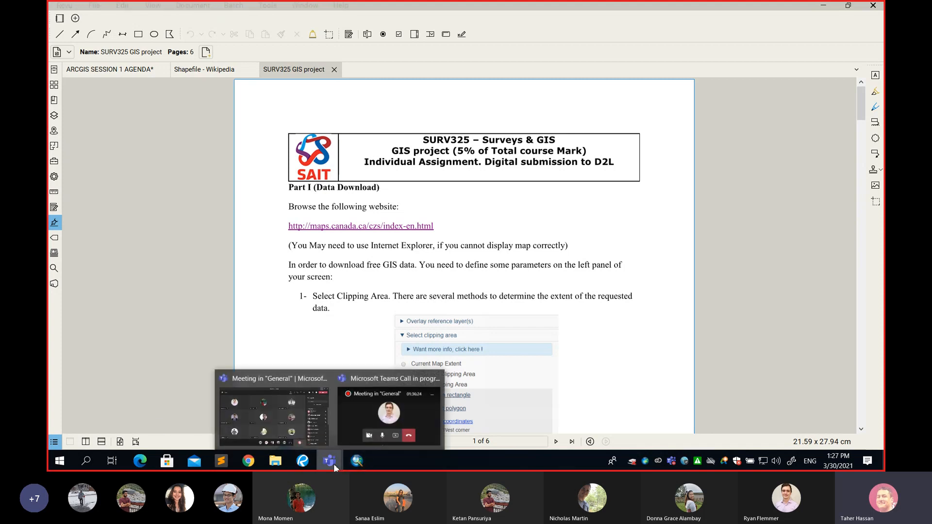
click(300, 435)
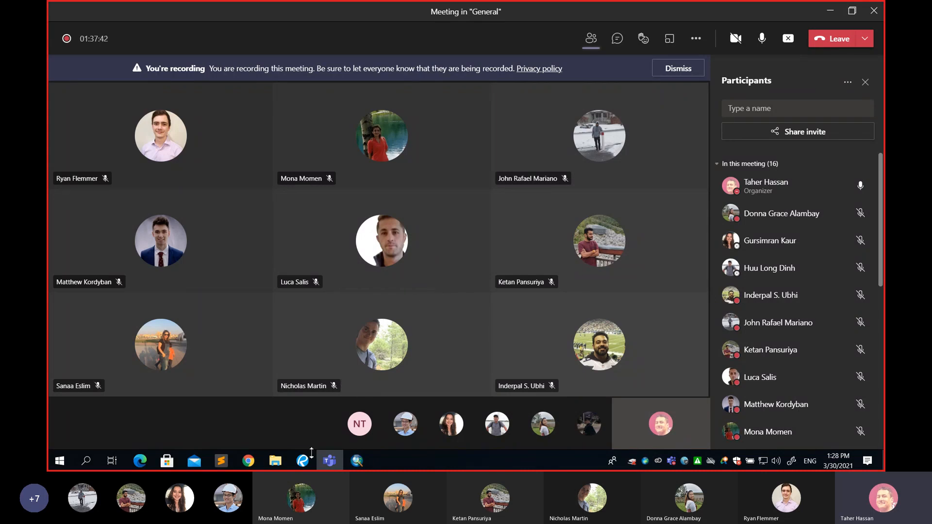
Return to the SURV325 GIS project document in Revu and open its maps.canada.ca data download link
click(257, 461)
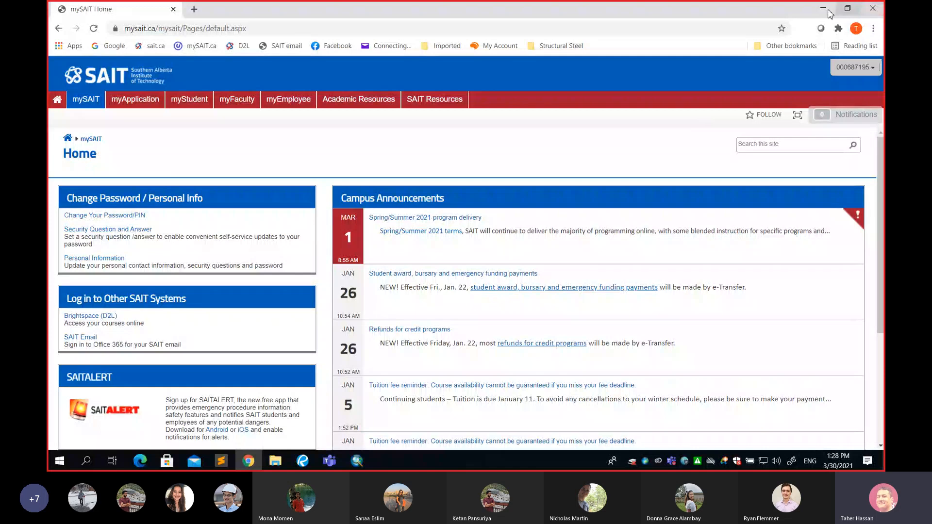
click(824, 11)
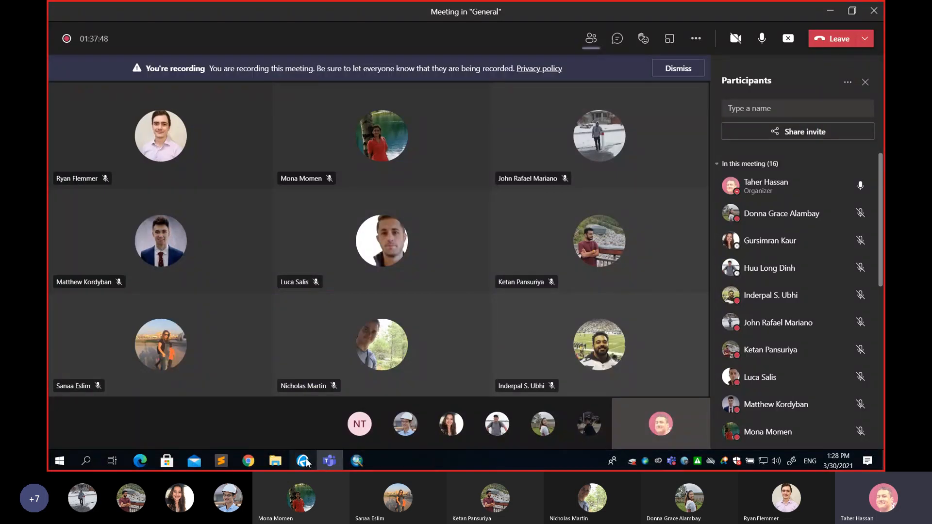
click(302, 461)
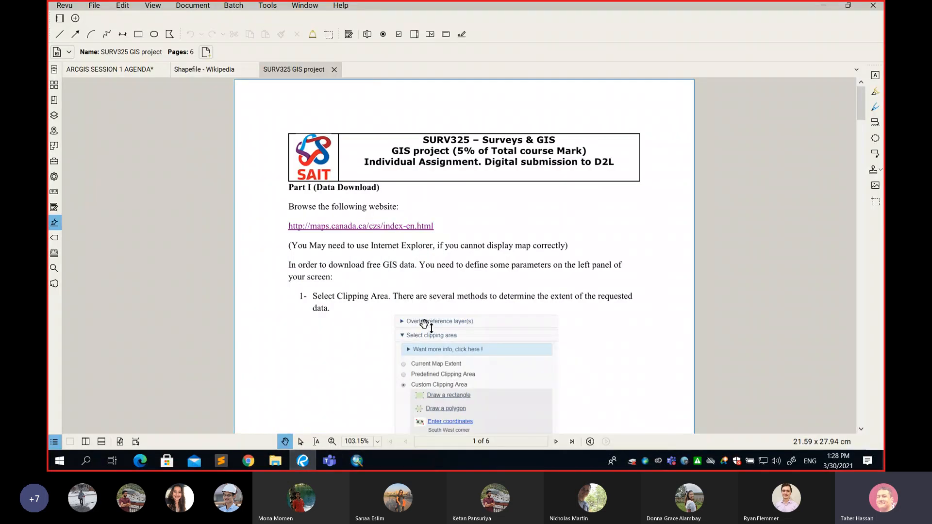
click(320, 228)
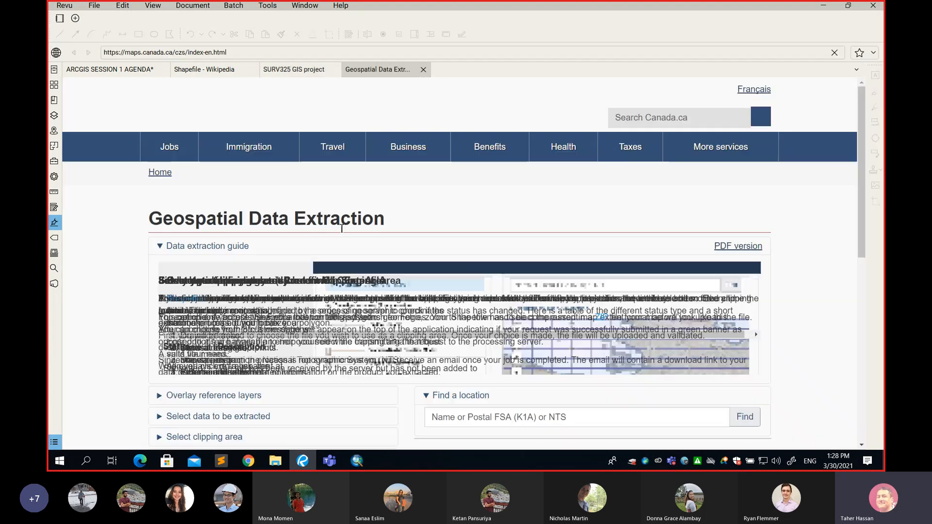
Copy the Geospatial Data Extraction page's address and load it in a new Chrome tab
click(267, 51)
drag(229, 52, 99, 57)
right_click(143, 51)
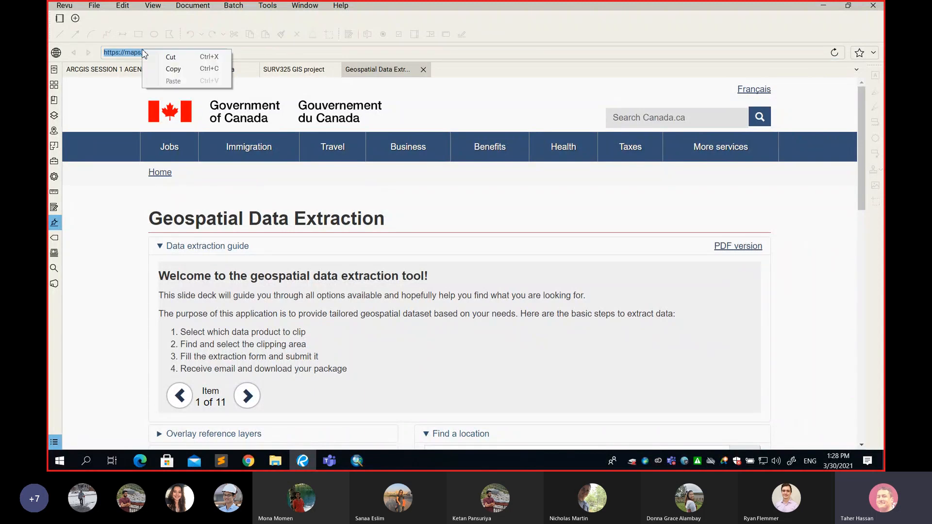
click(174, 69)
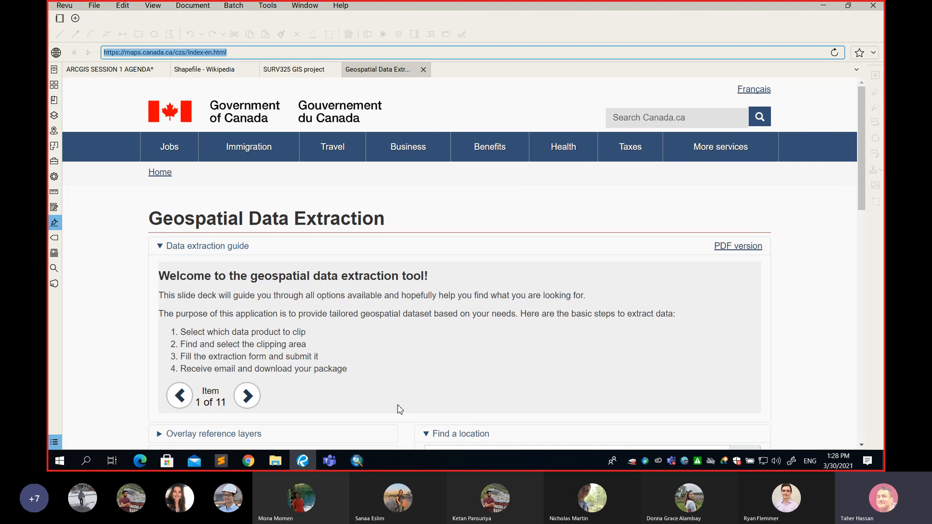
click(249, 461)
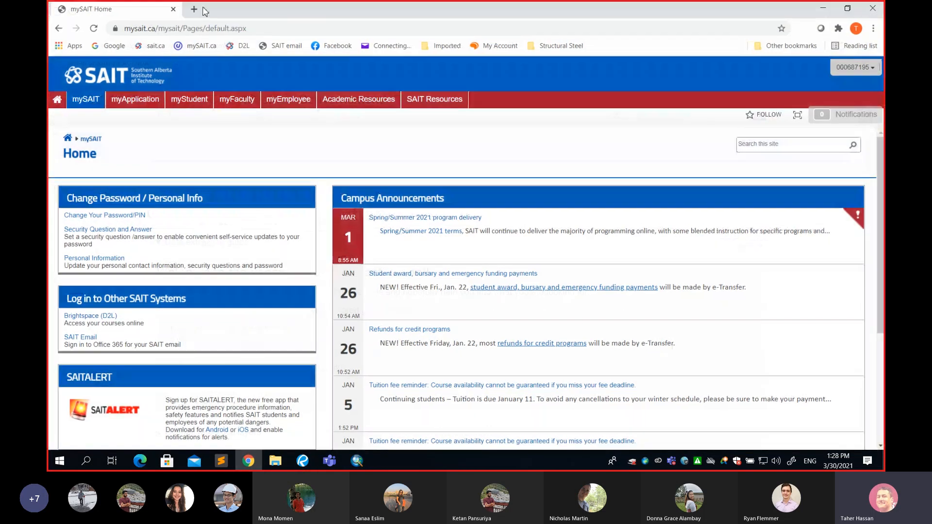
click(190, 8)
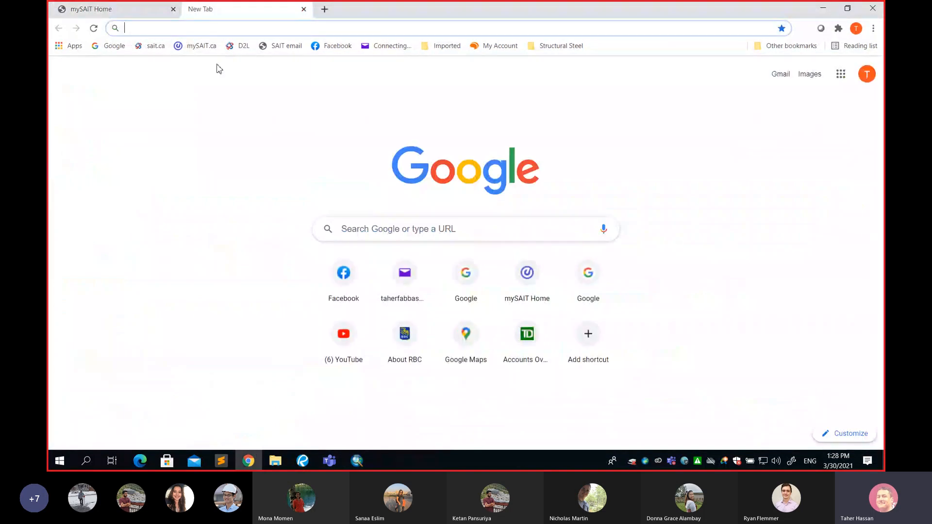
key(ctrl+v)
key(Return)
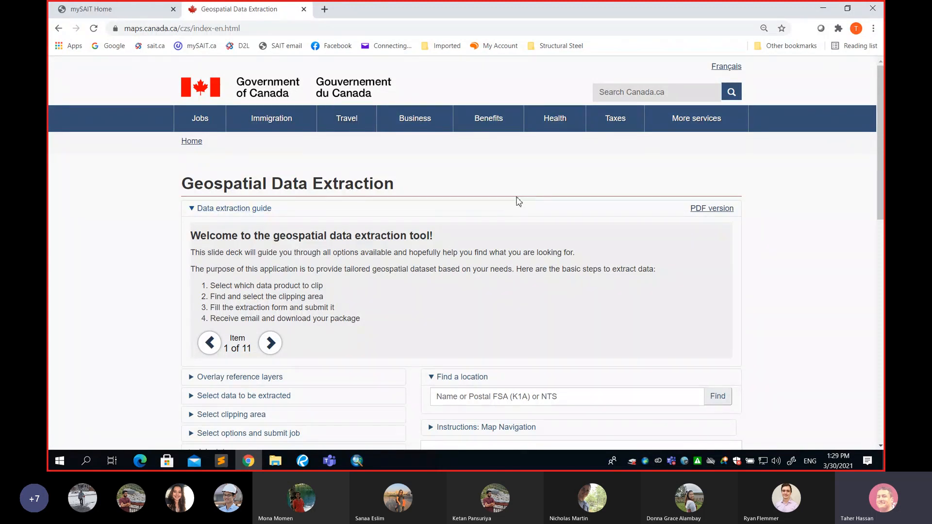
Find the map on the Geospatial Data Extraction page and narrow it from all of Canada to the Calgary region
scroll(518, 201, down, 2)
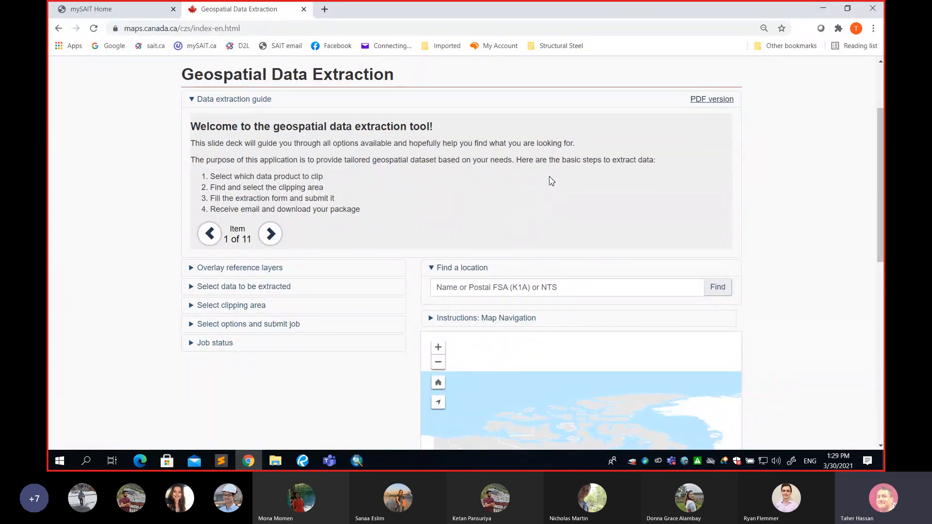
scroll(551, 180, down, 2)
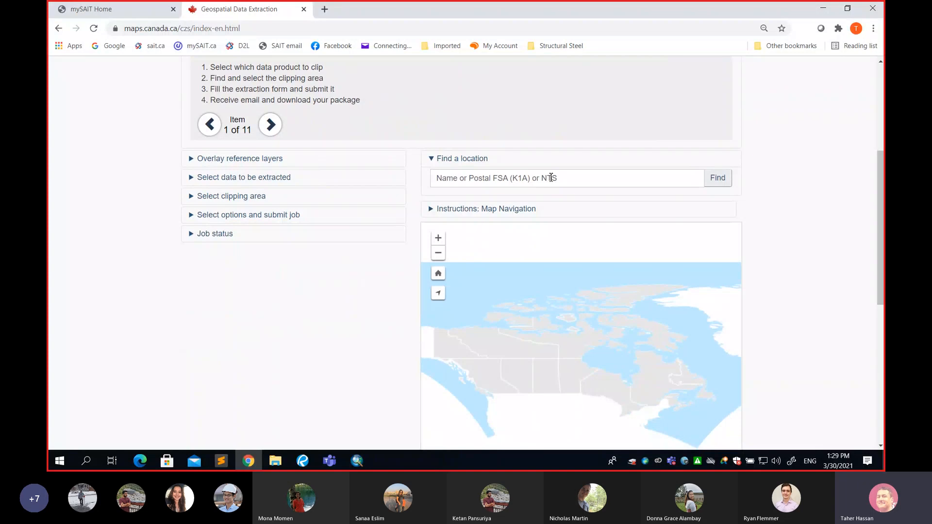
scroll(551, 181, down, 2)
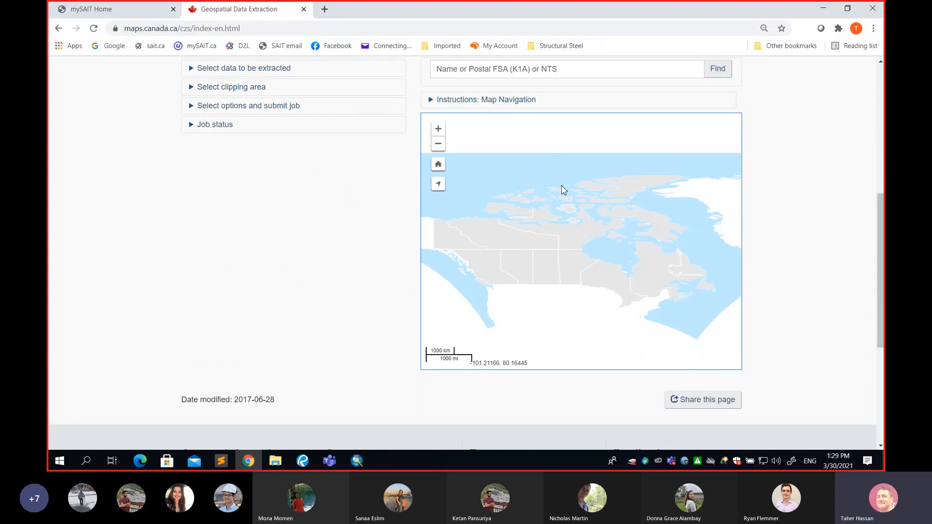
scroll(562, 189, up, 3)
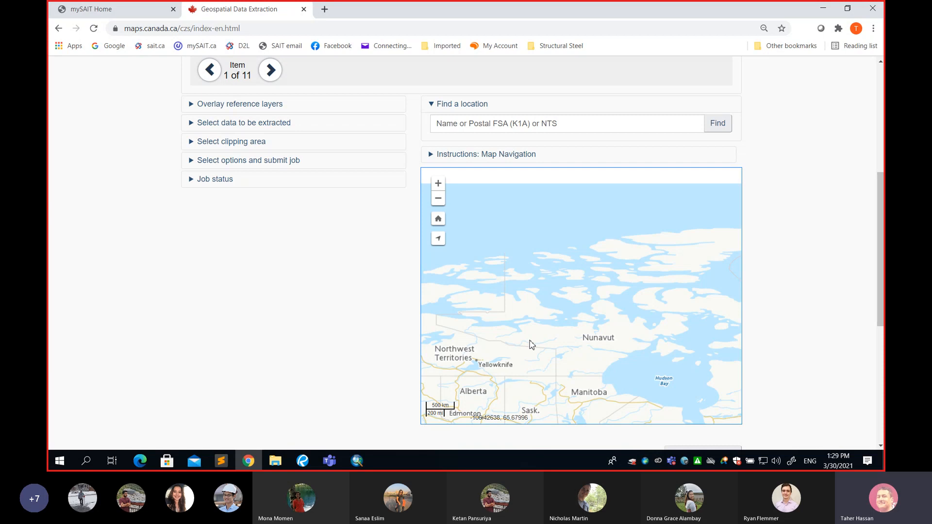
drag(539, 337, 591, 249)
drag(532, 309, 588, 295)
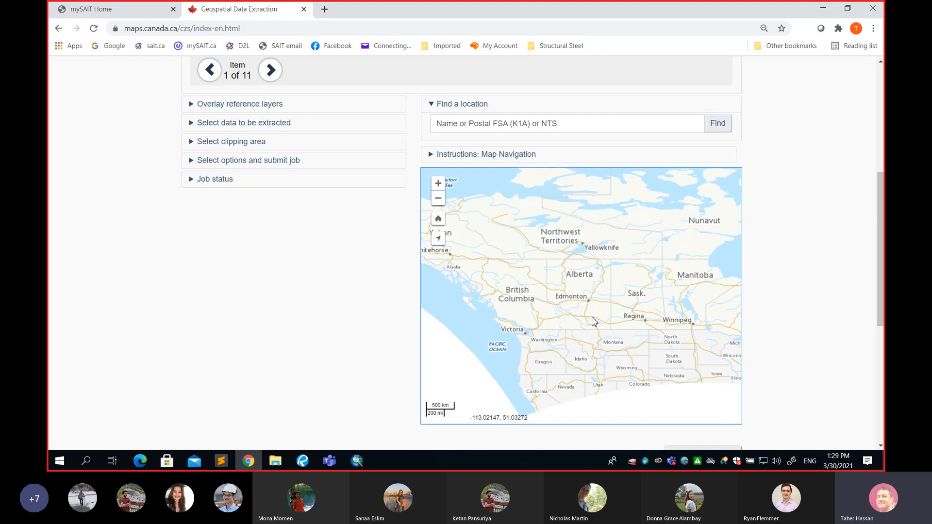
scroll(593, 321, up, 2)
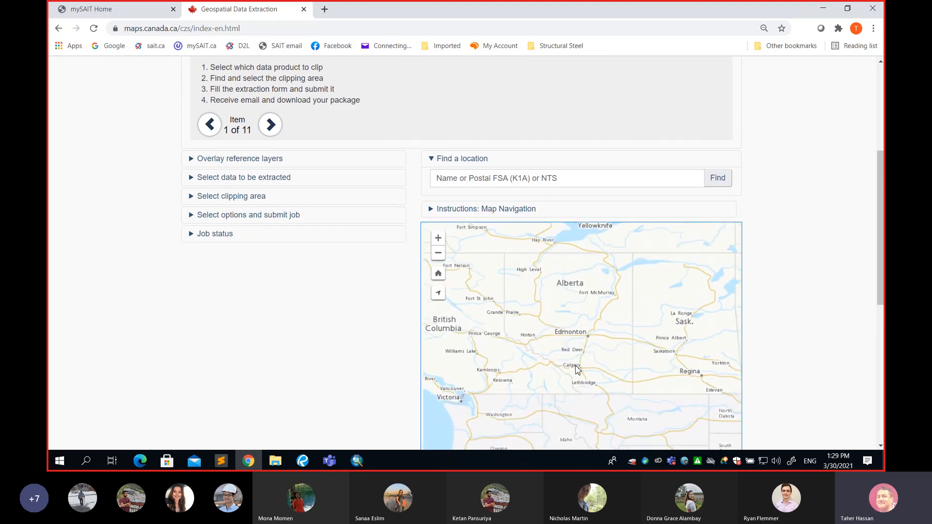
scroll(575, 371, up, 2)
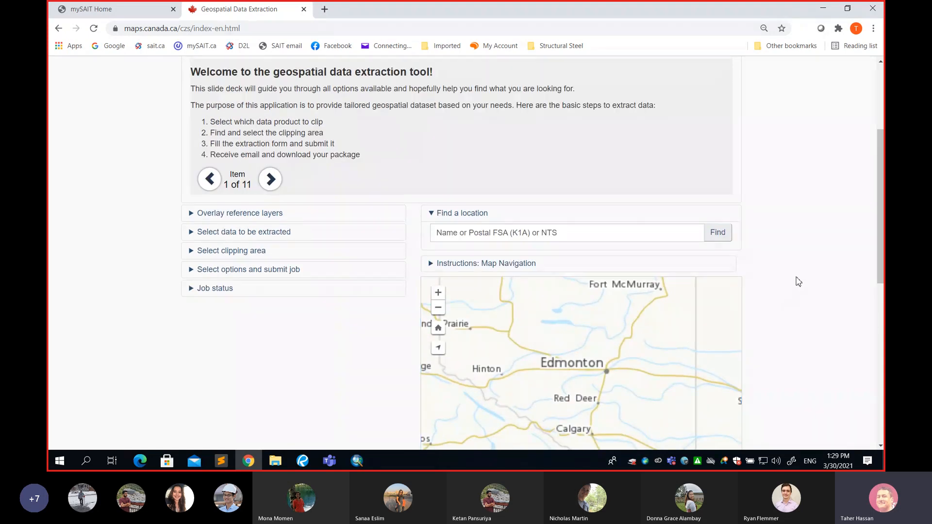
scroll(798, 282, down, 3)
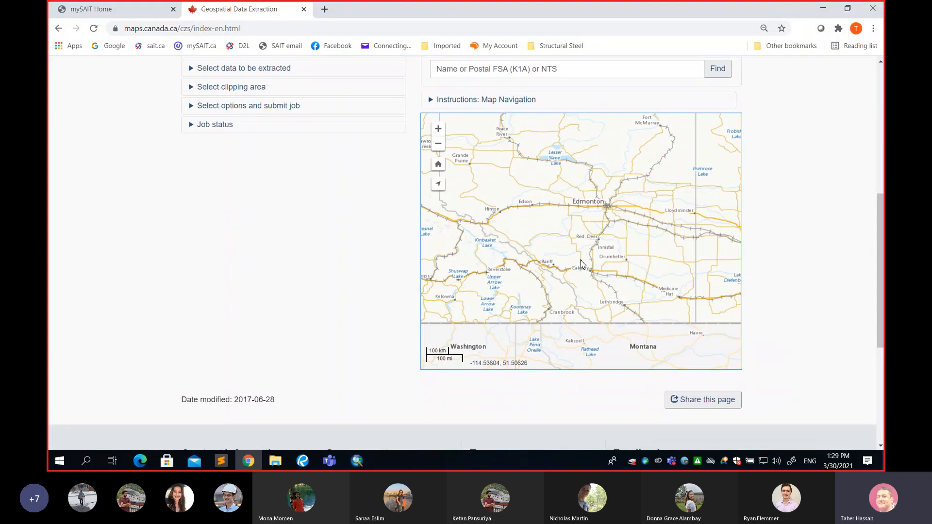
drag(597, 281, 580, 206)
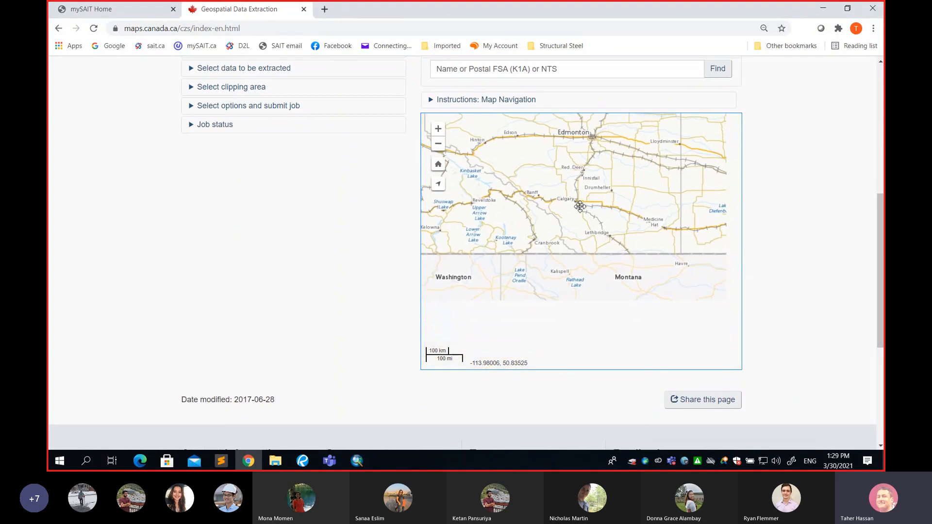
scroll(558, 225, up, 2)
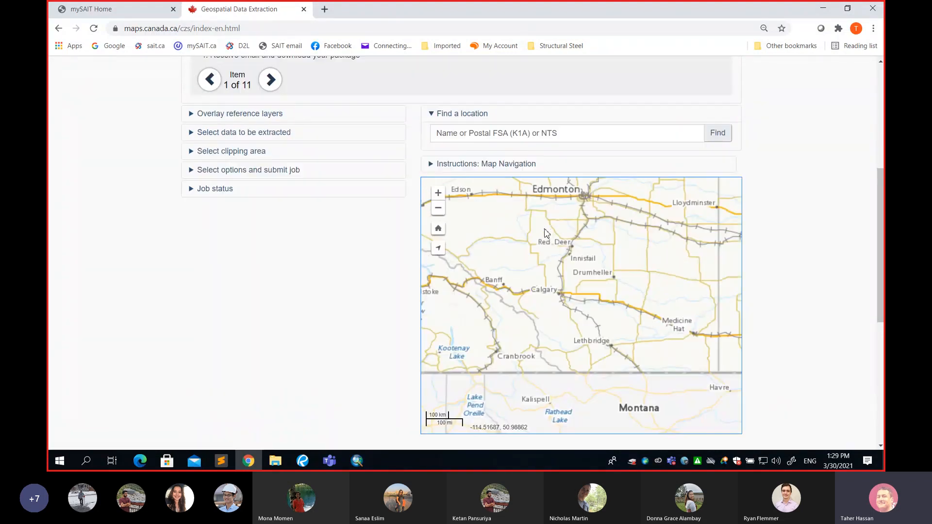
scroll(553, 271, up, 3)
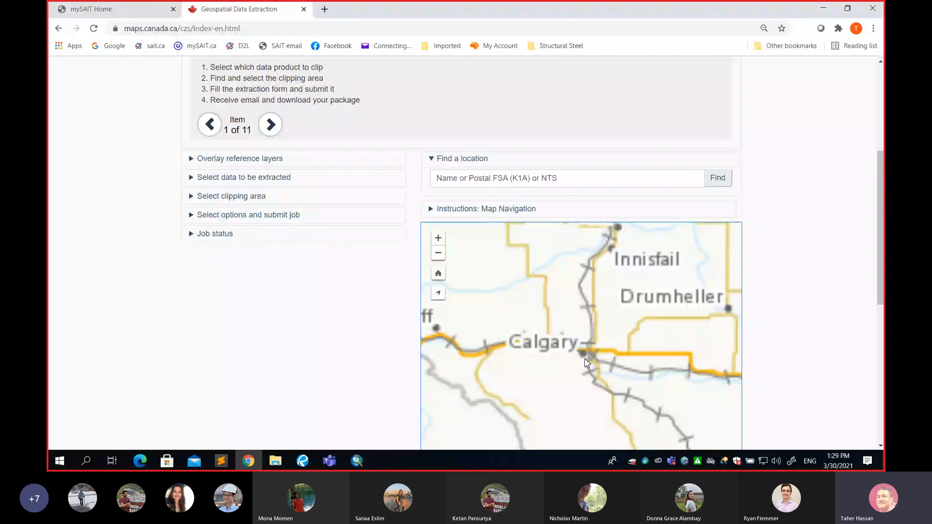
scroll(806, 301, down, 4)
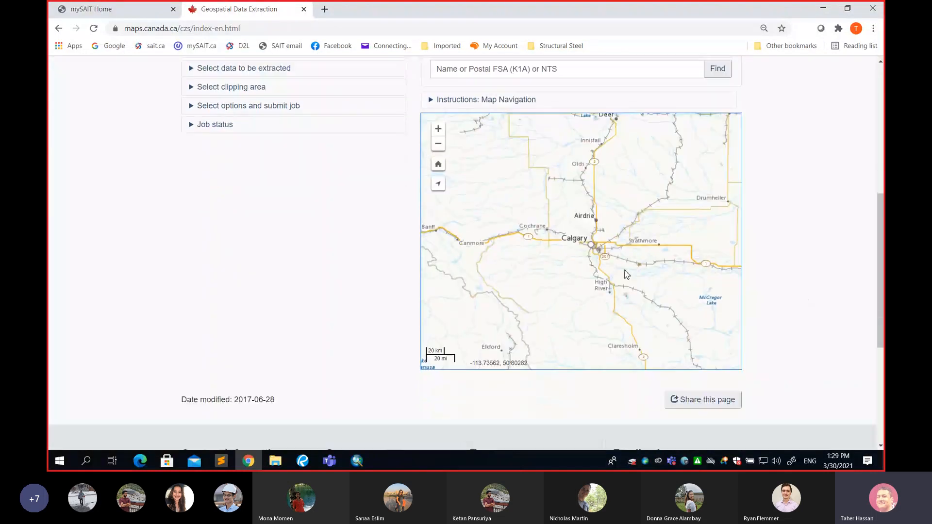
Zoom the map into the city of Calgary so the neighbourhoods around Glenmore Reservoir fill it
scroll(605, 263, up, 2)
scroll(606, 262, up, 3)
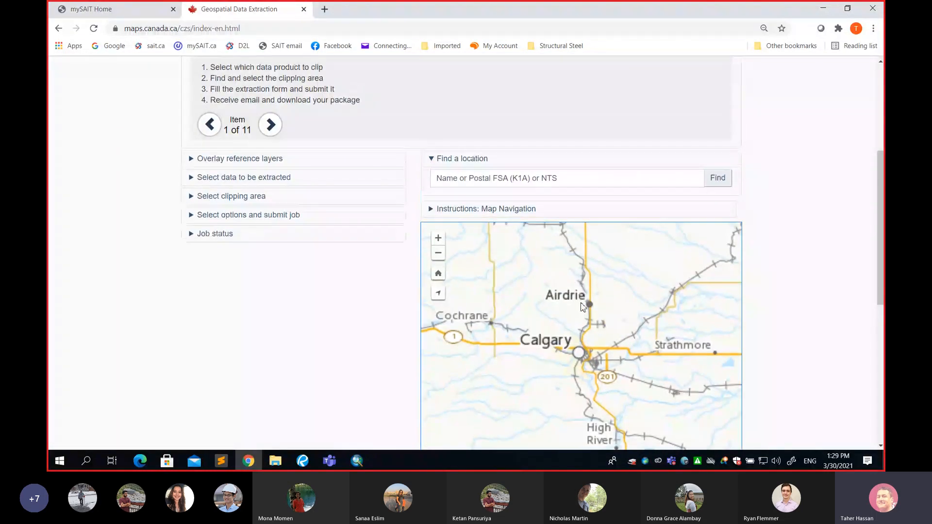
scroll(791, 285, down, 3)
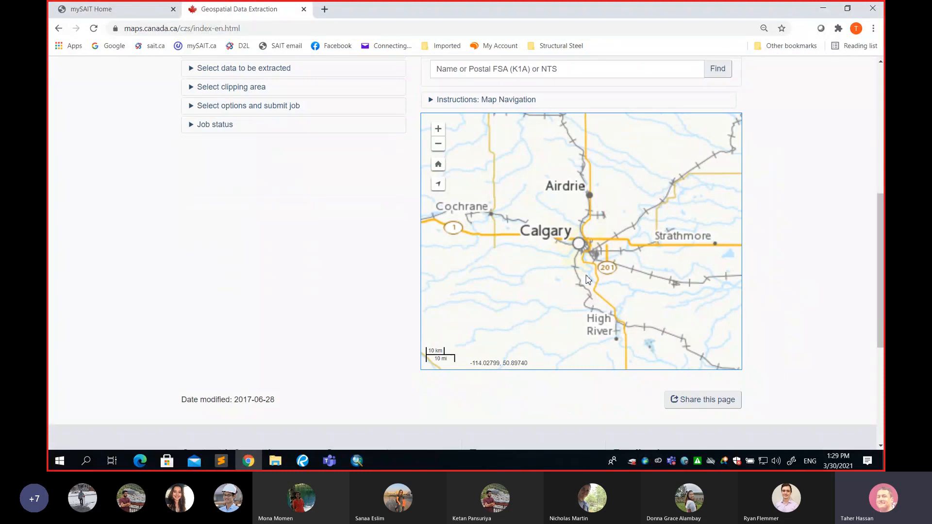
scroll(585, 279, up, 3)
scroll(855, 274, down, 2)
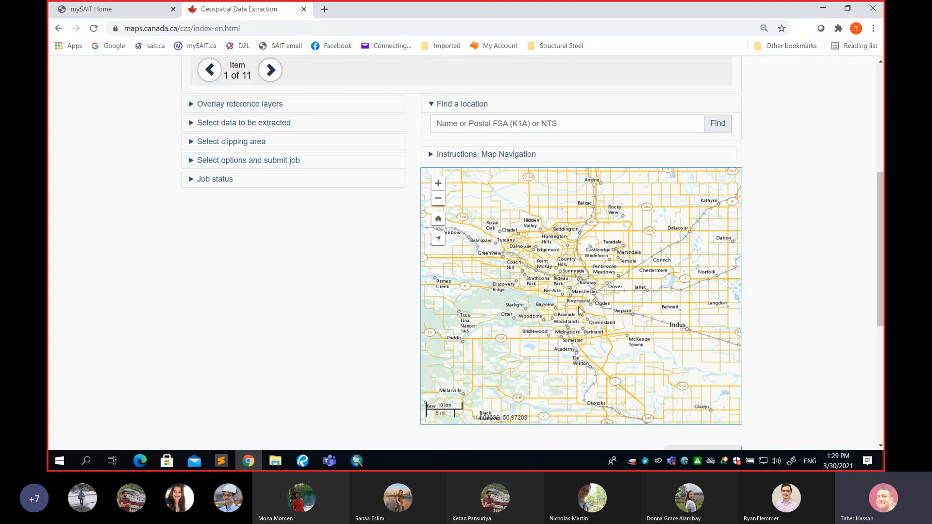
scroll(565, 309, up, 1)
scroll(807, 308, up, 2)
scroll(806, 307, down, 2)
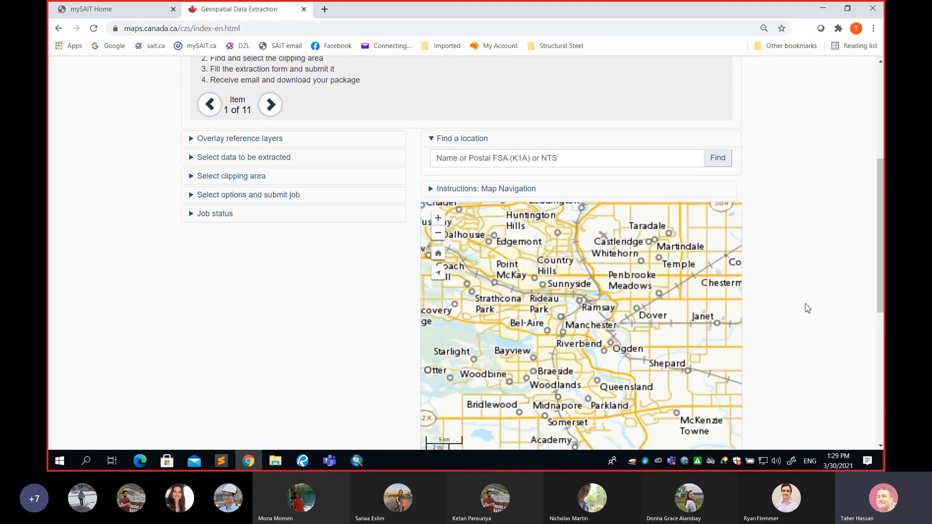
drag(546, 260, 597, 283)
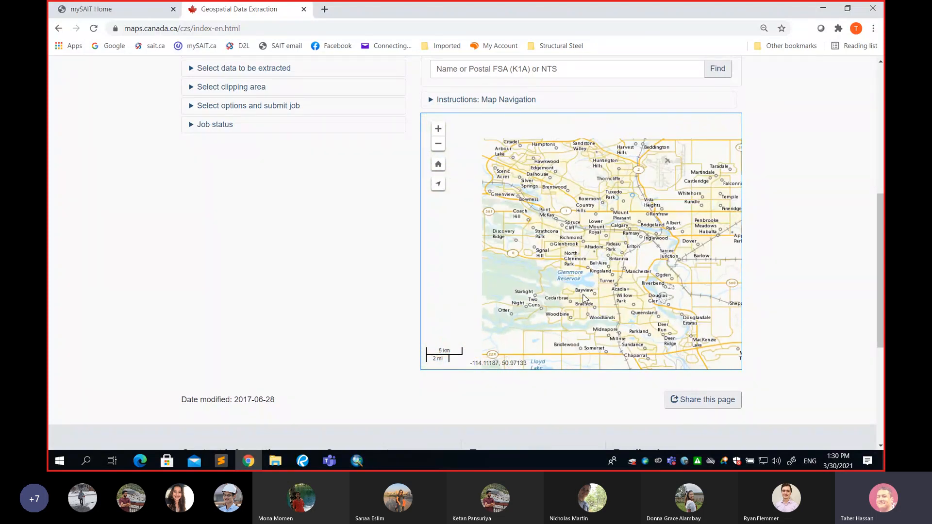
scroll(598, 265, up, 2)
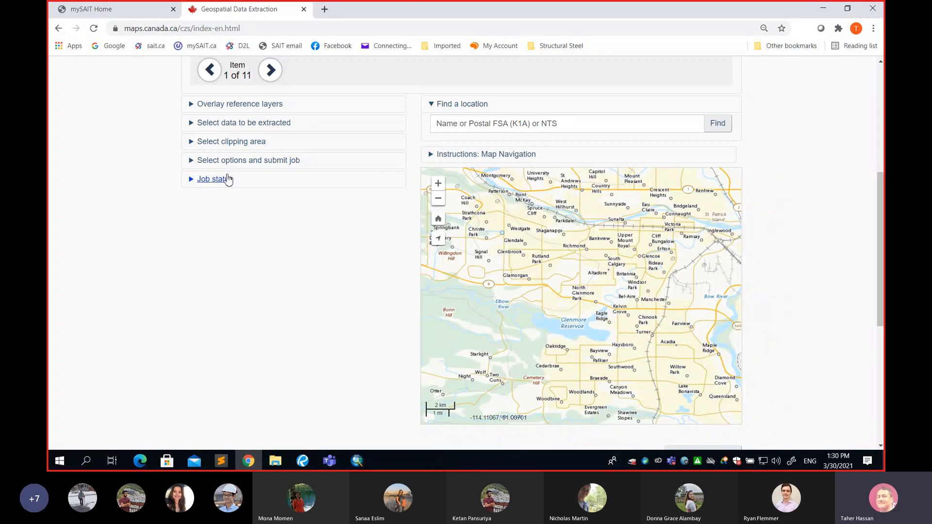
Preview the Landsat mosaic overlay over Calgary at full opacity twice, returning it to fully transparent each time
click(191, 107)
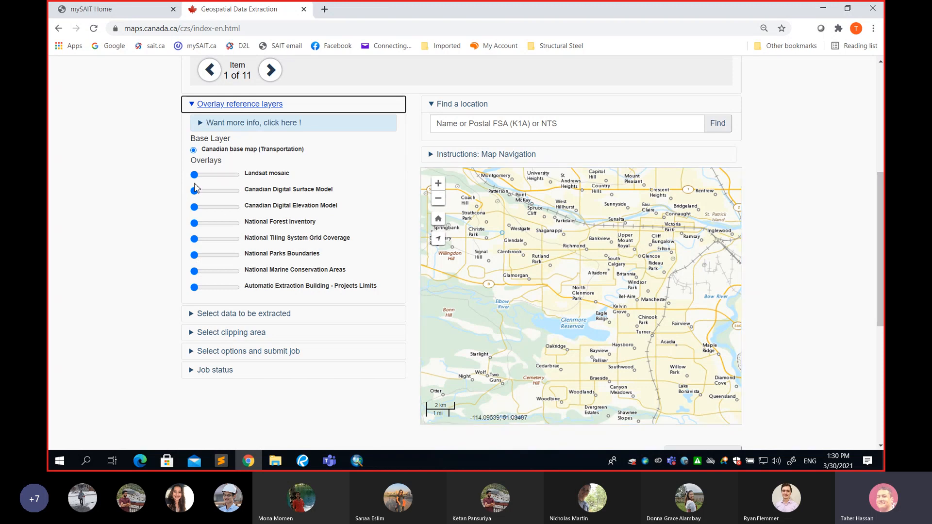
drag(194, 176, 245, 181)
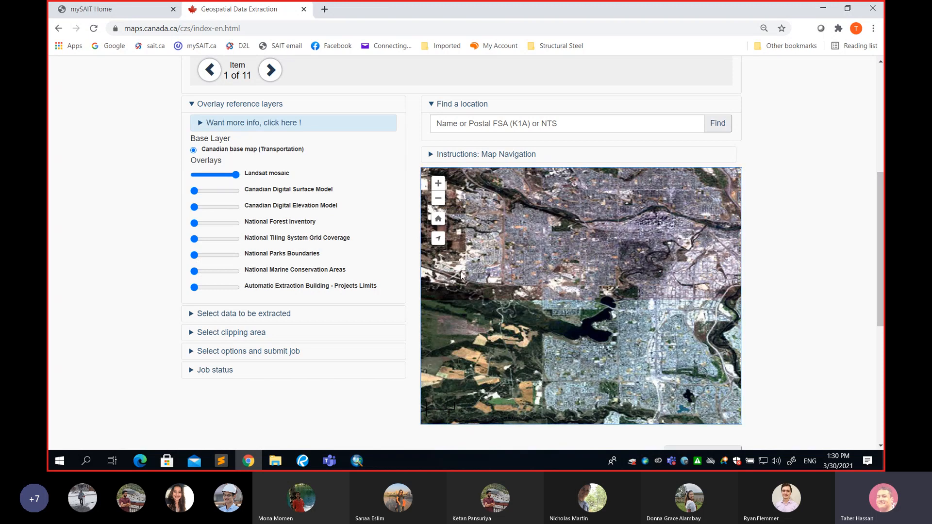
drag(235, 175, 194, 175)
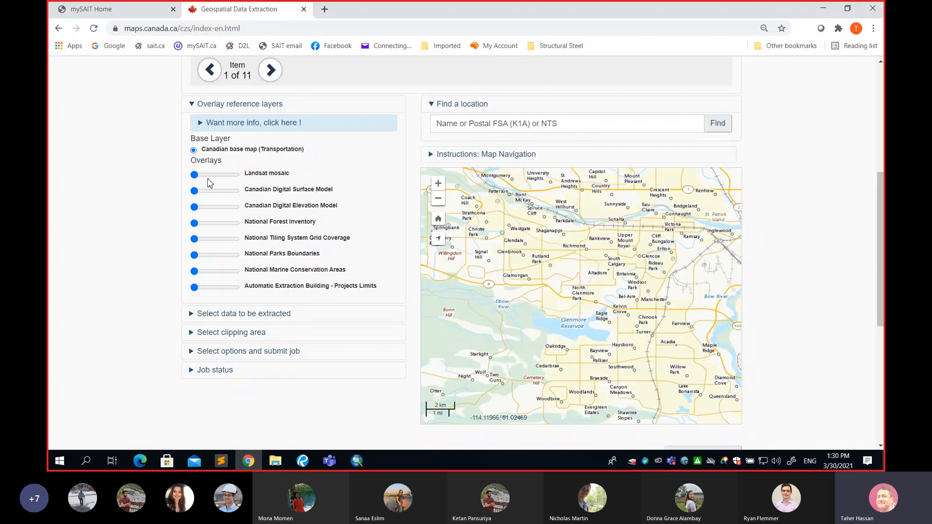
drag(195, 175, 235, 174)
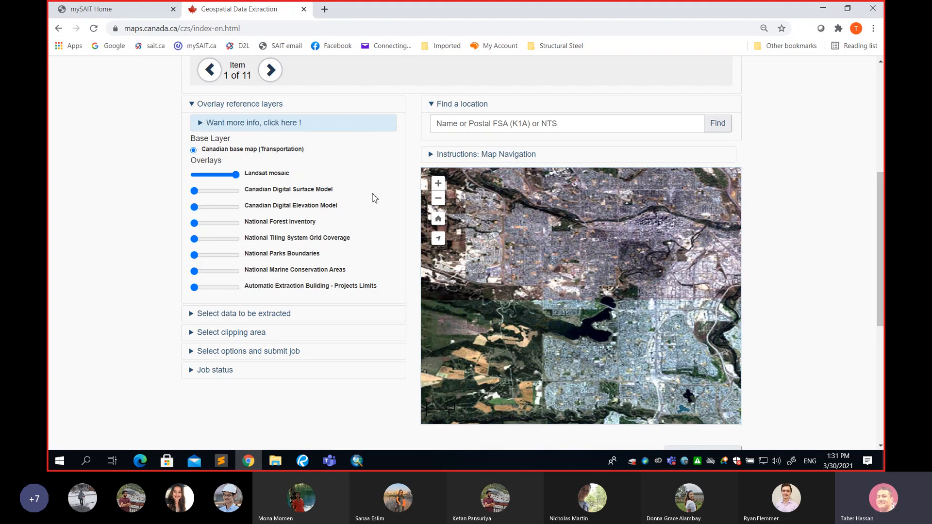
drag(236, 176, 194, 175)
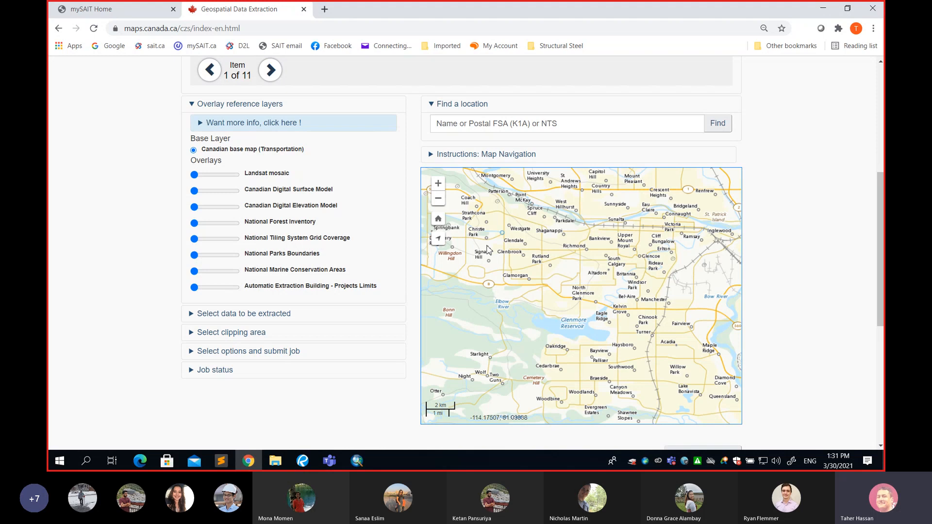
Read the extra information on overlay reference layers, collapse that section and expand the one for selecting data to be extracted
click(201, 126)
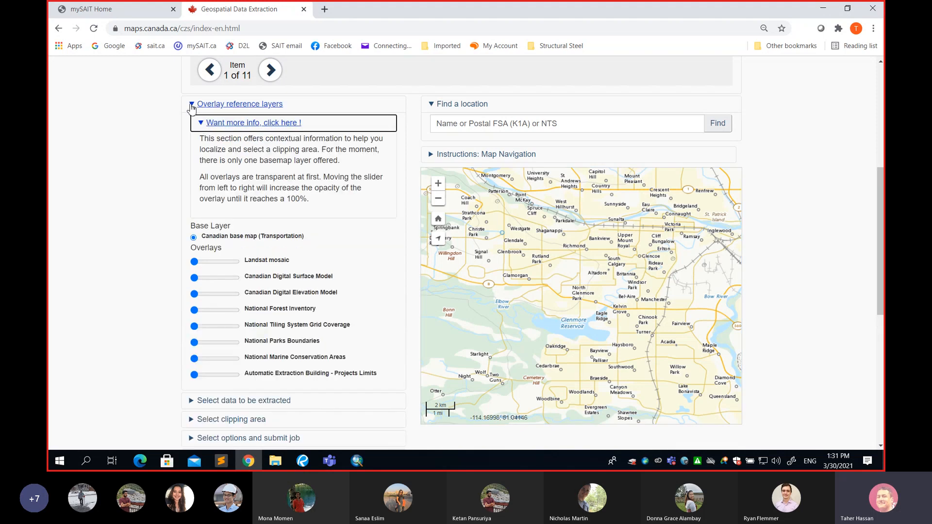
click(192, 105)
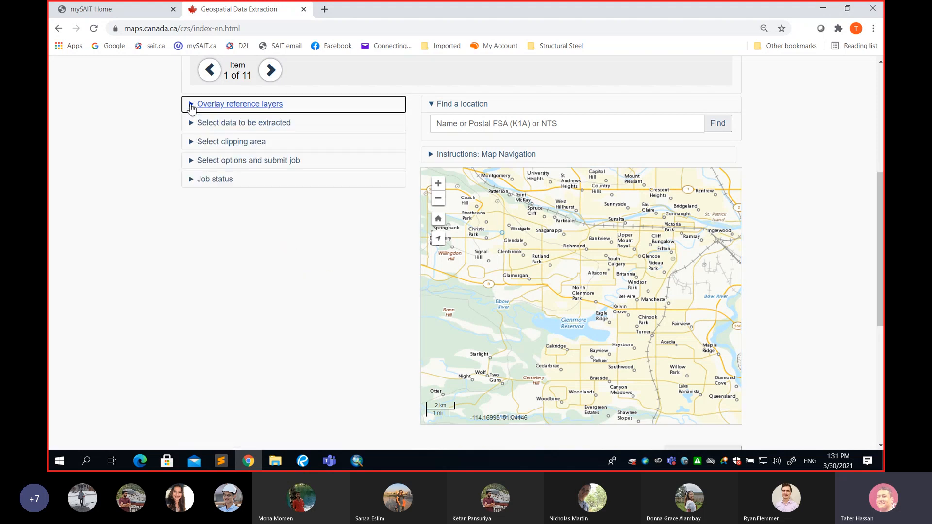
click(222, 126)
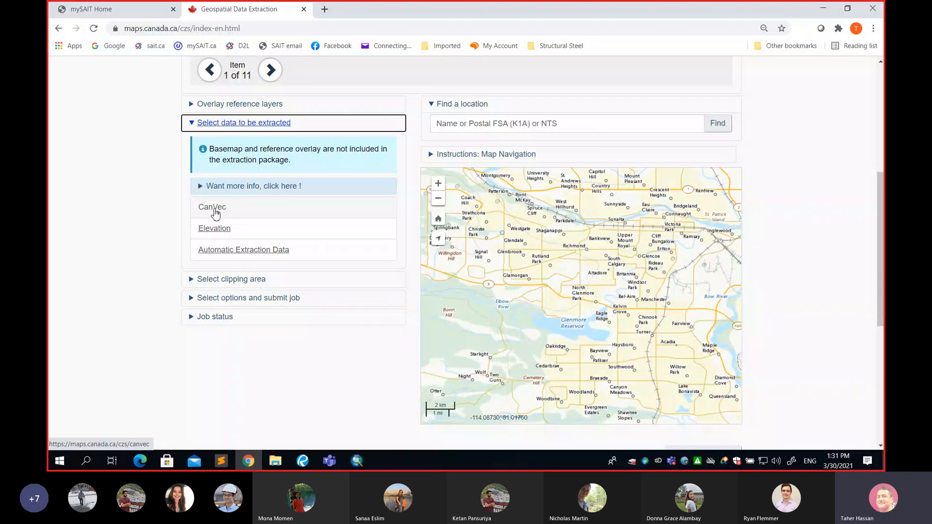
Read the CanVec product description and choose CanVec as the data to be extracted
mouse_move(209, 211)
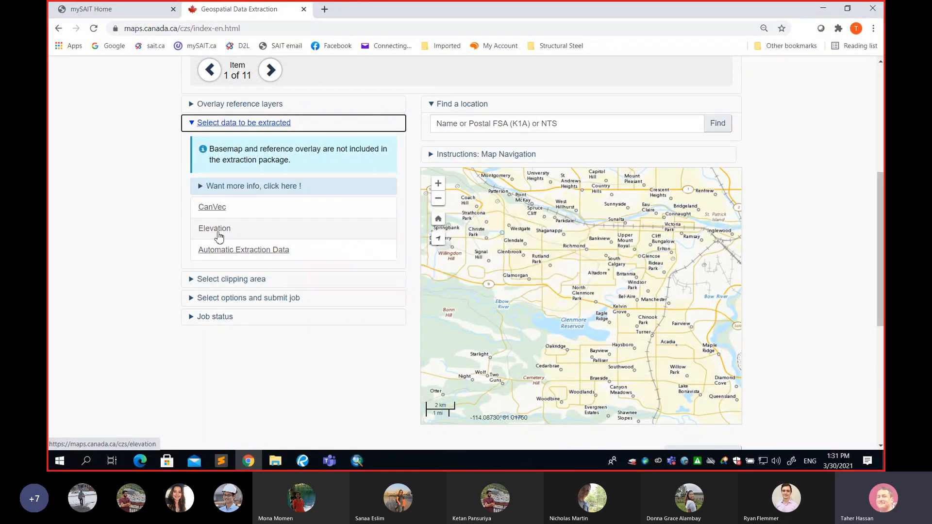
mouse_move(219, 237)
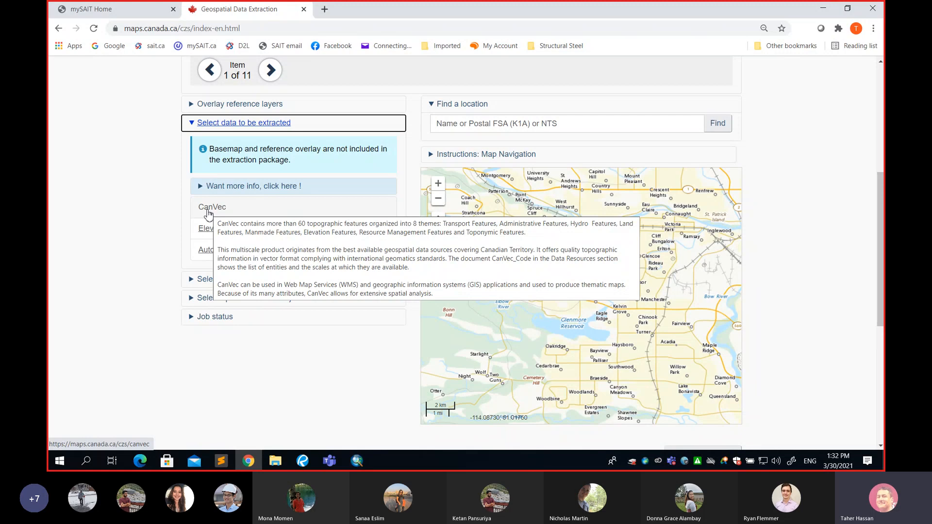
click(209, 210)
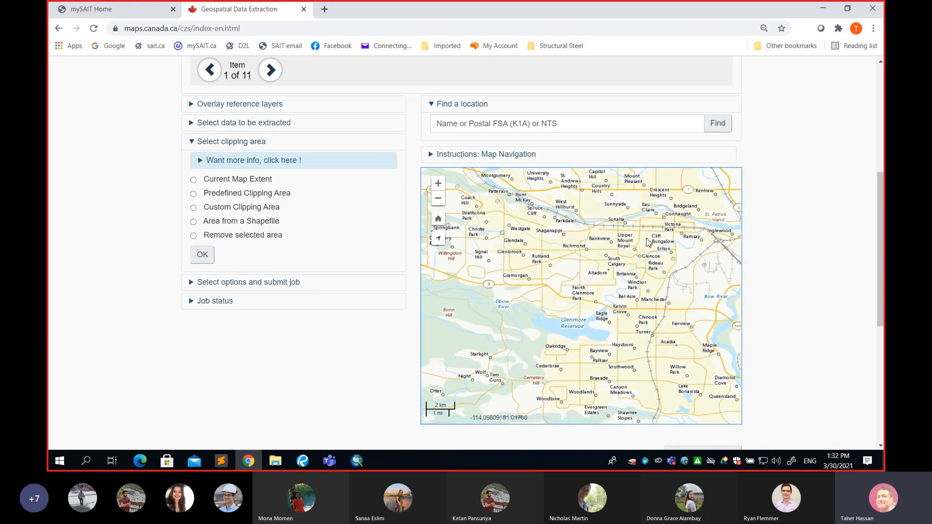
Try the current map extent and the predefined NTS mapsheets as clipping area options
click(194, 180)
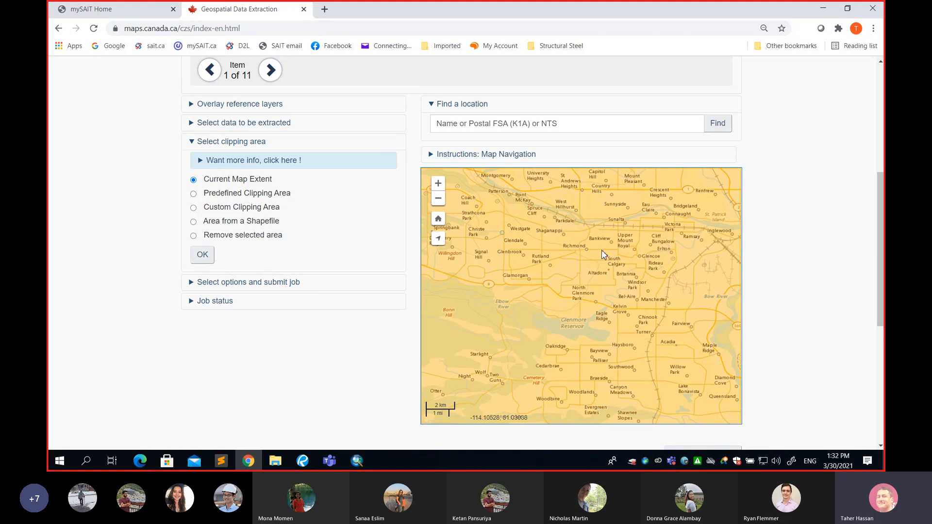
click(229, 197)
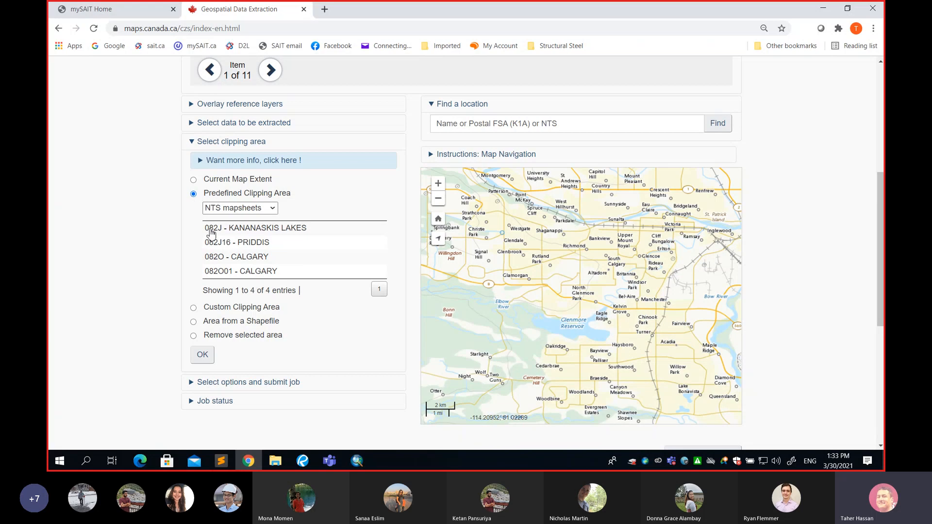
Draw a custom clipping rectangle on the map that covers the neighbourhoods north of and including Glenmore Reservoir
click(193, 308)
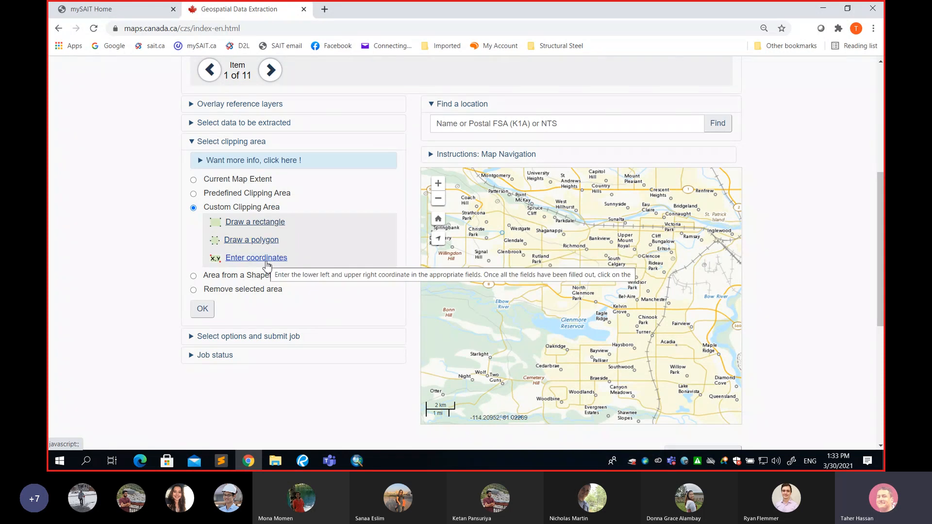
click(261, 223)
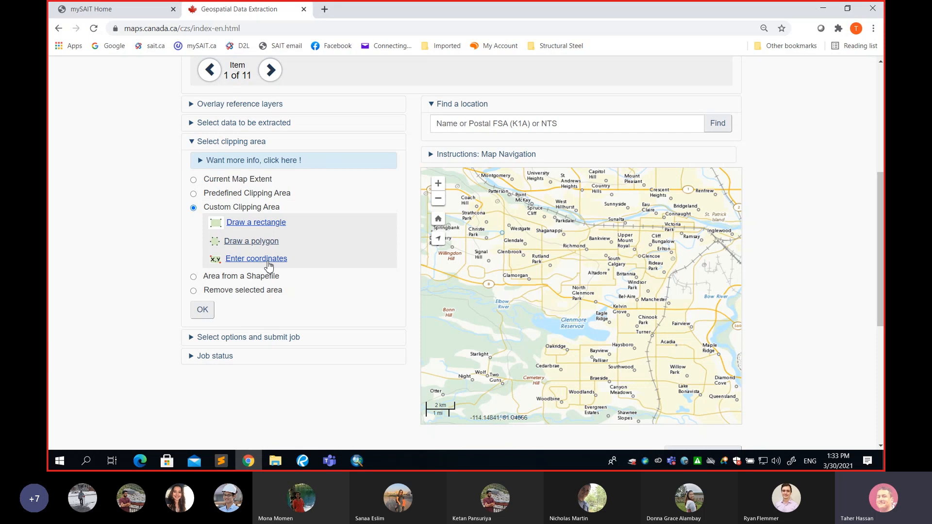
click(248, 224)
mouse_move(520, 208)
mouse_down()
mouse_move(624, 306)
mouse_move(642, 349)
mouse_up()
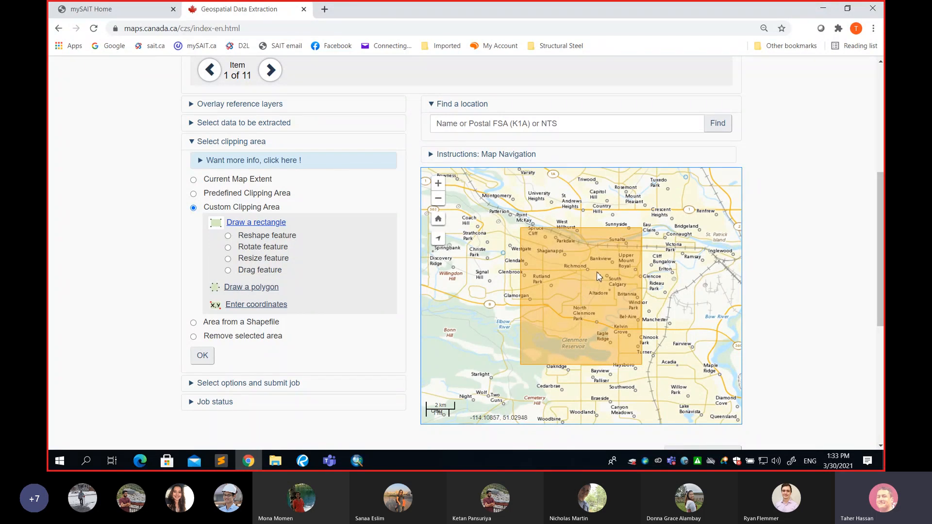
Switch to the SURV325 GIS project document in Bluebeam Revu and draw a red rectangle around the Data set 1 corner coordinates
click(305, 465)
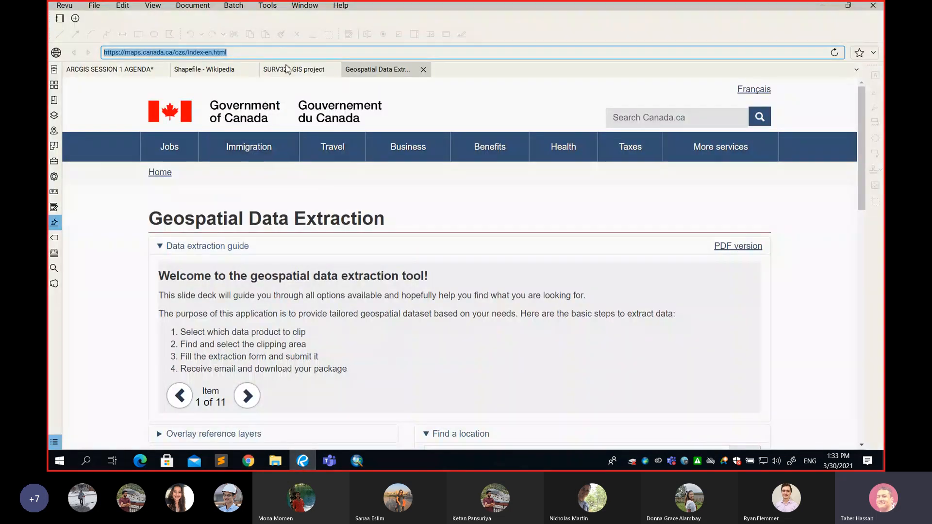
click(294, 70)
scroll(447, 221, down, 10)
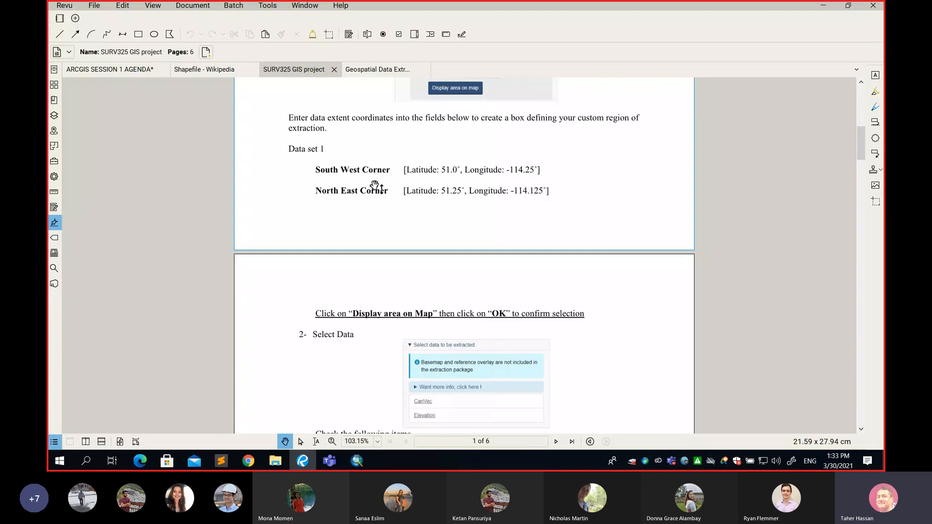
key(r)
drag(532, 197, 560, 202)
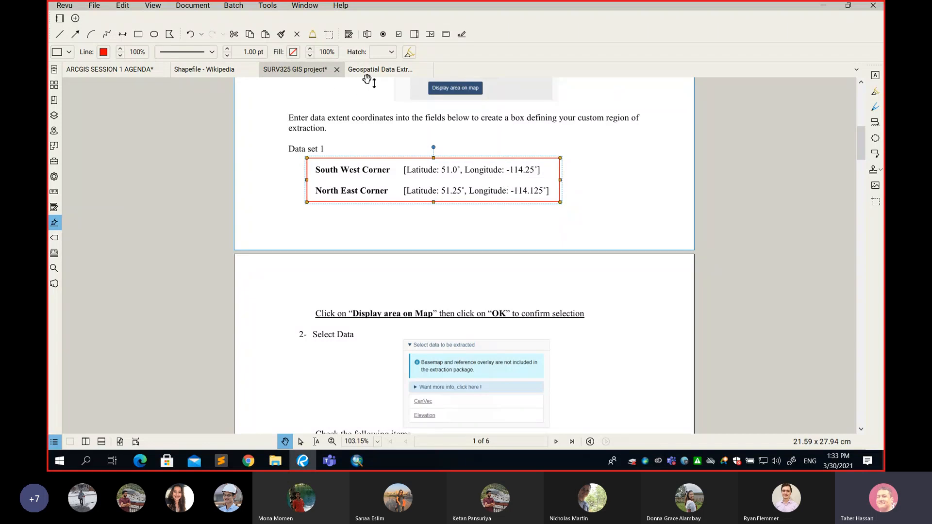
Back in Chrome, enter custom clipping coordinates: South West corner latitude 51, longitude -114.125; North East corner latitude 51.125, longitude -114
click(249, 461)
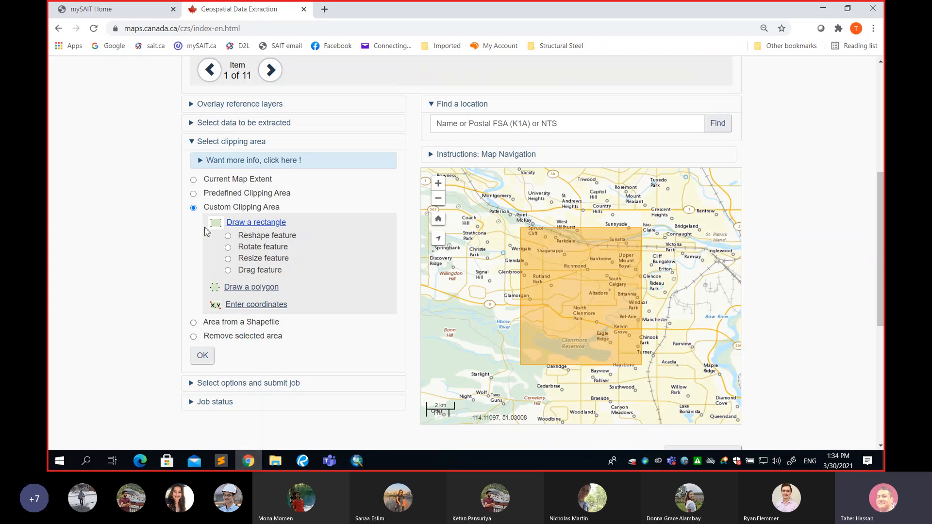
click(248, 208)
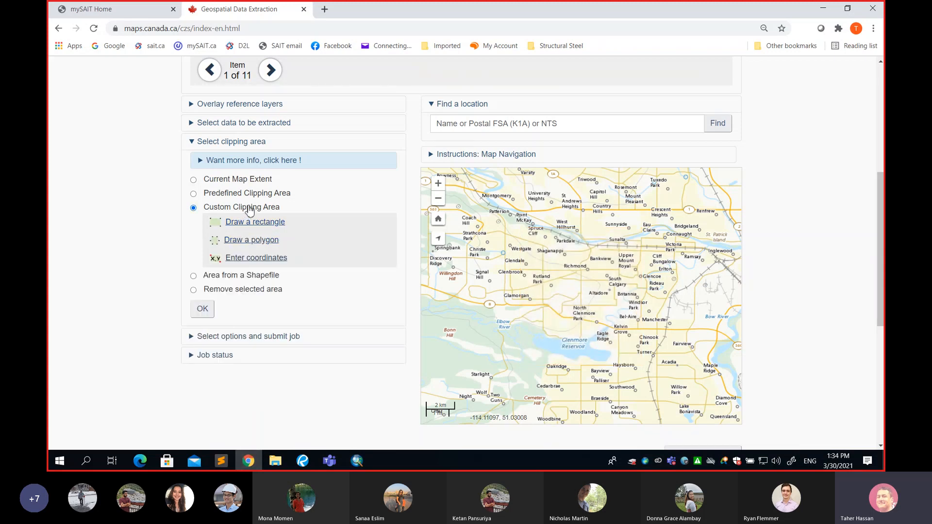
click(261, 263)
click(289, 289)
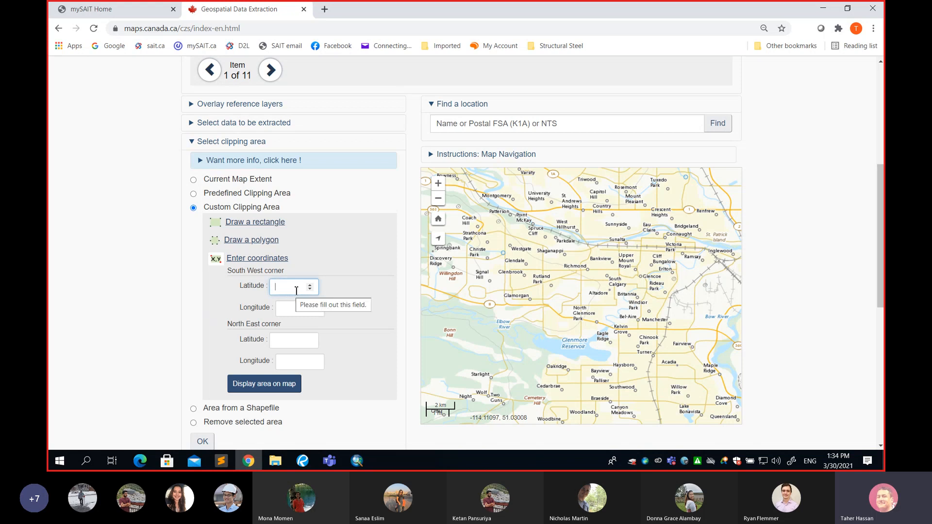
text(51)
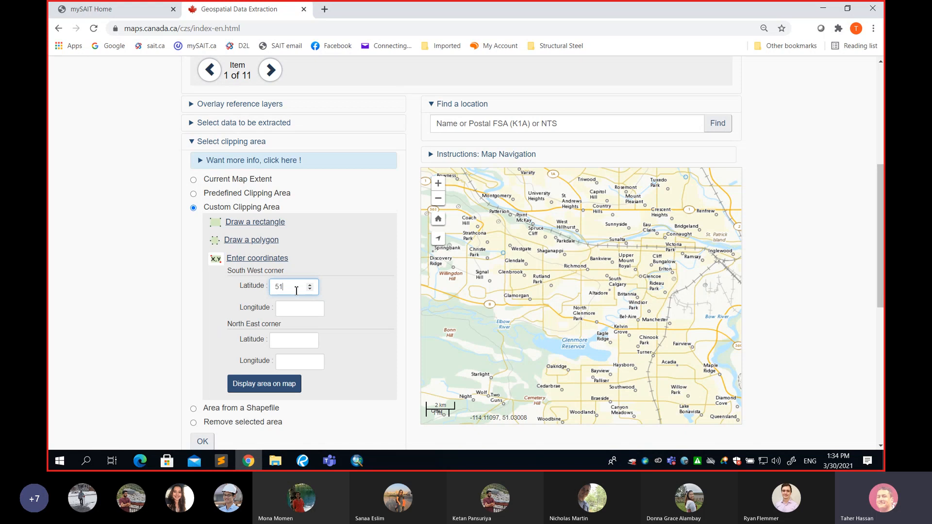
click(305, 309)
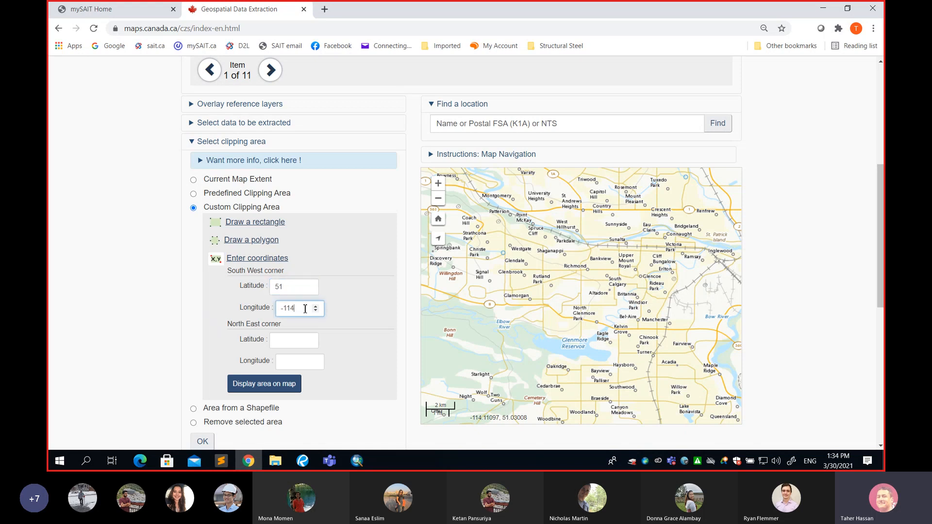
text(-114.125)
click(299, 341)
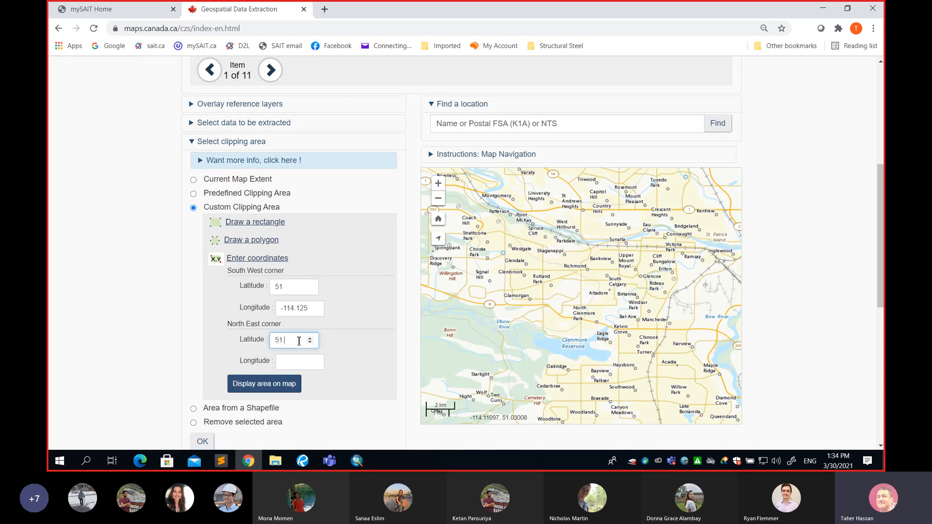
click(290, 363)
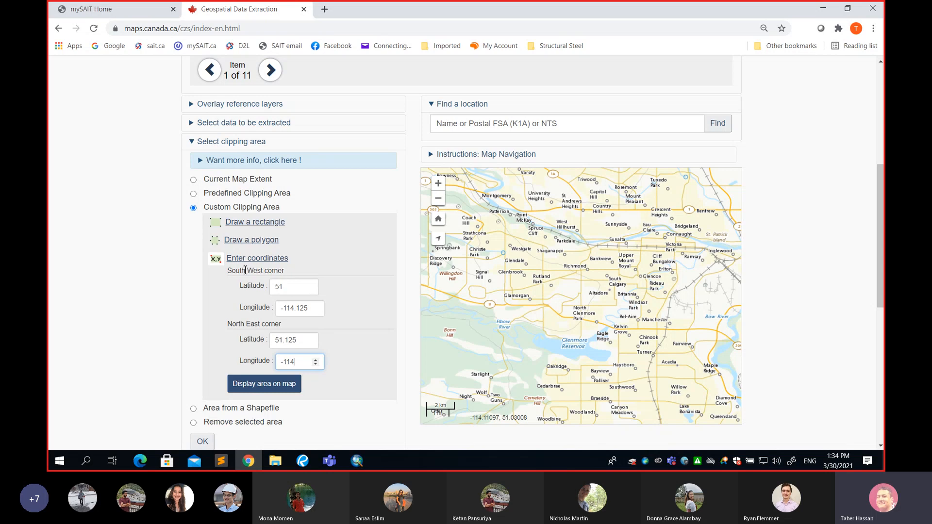
Highlight the South West and North East corner headings to point out which coordinates belong to each corner
drag(227, 274, 285, 273)
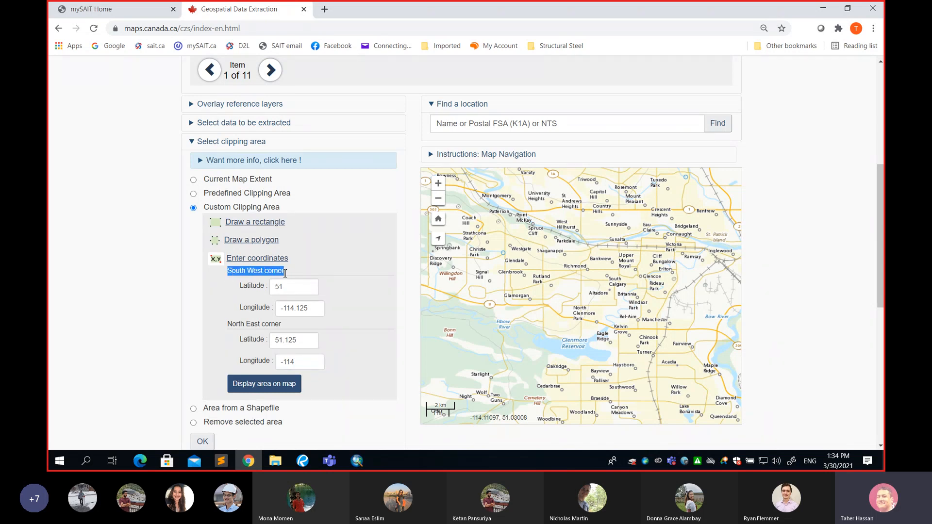
drag(227, 325, 284, 330)
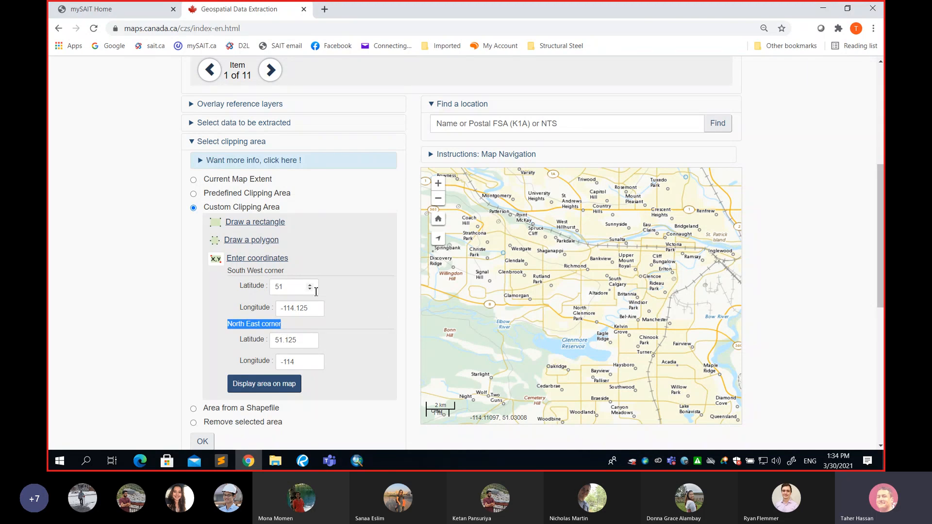
click(299, 287)
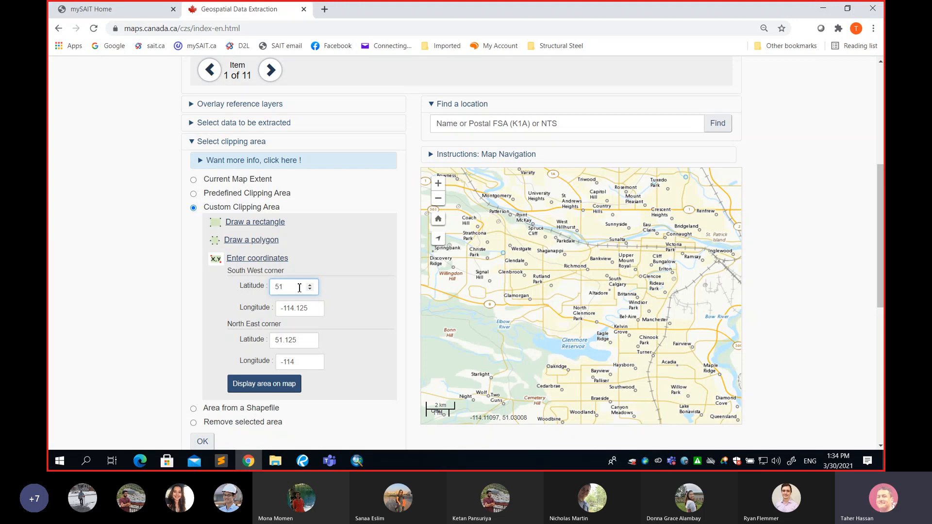
Switch to the Teams meeting window to check on the participants, minimize it and return to the extraction page
click(330, 460)
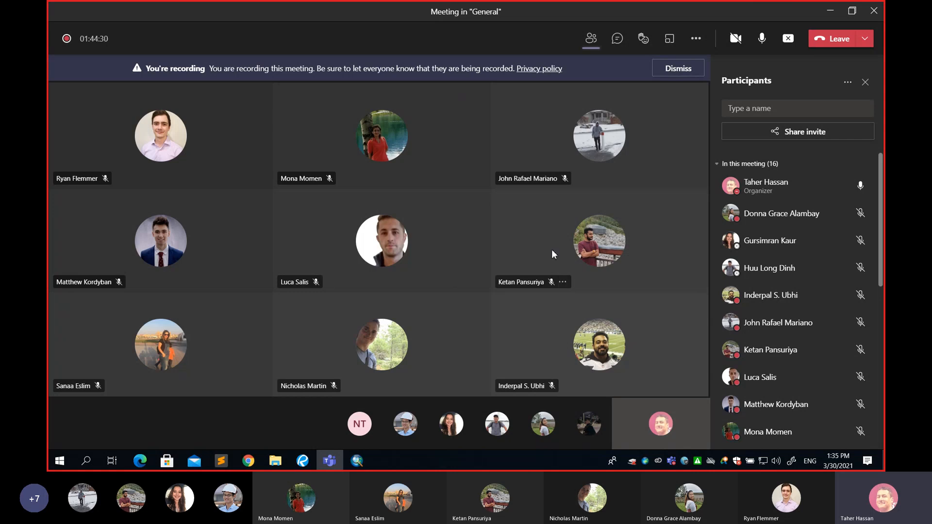
click(830, 10)
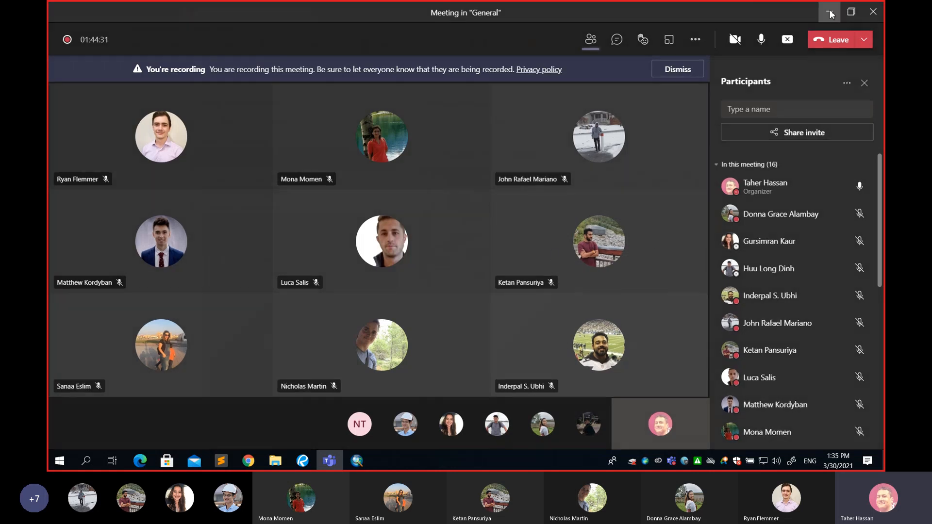
click(114, 342)
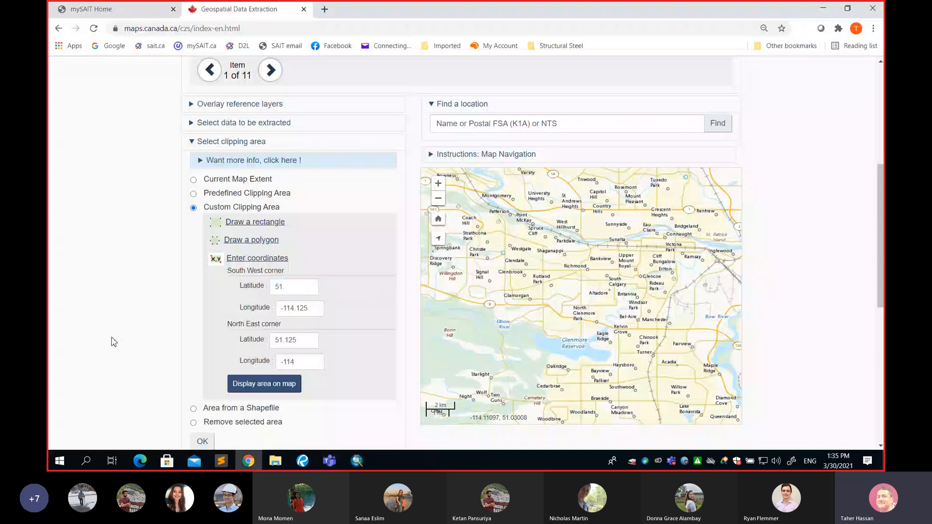
Check the Data set 1 coordinates in the project document, and display and confirm the entered clipping area on the map
scroll(148, 321, down, 1)
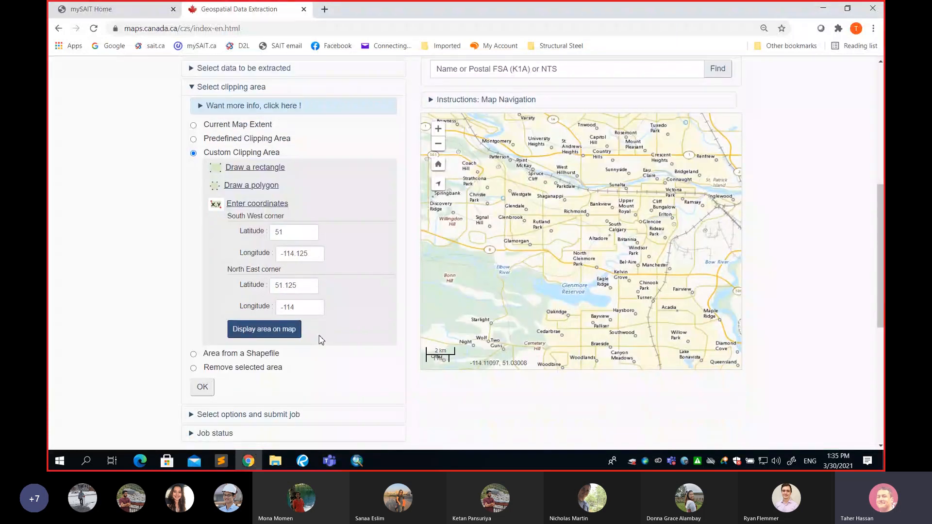
click(303, 464)
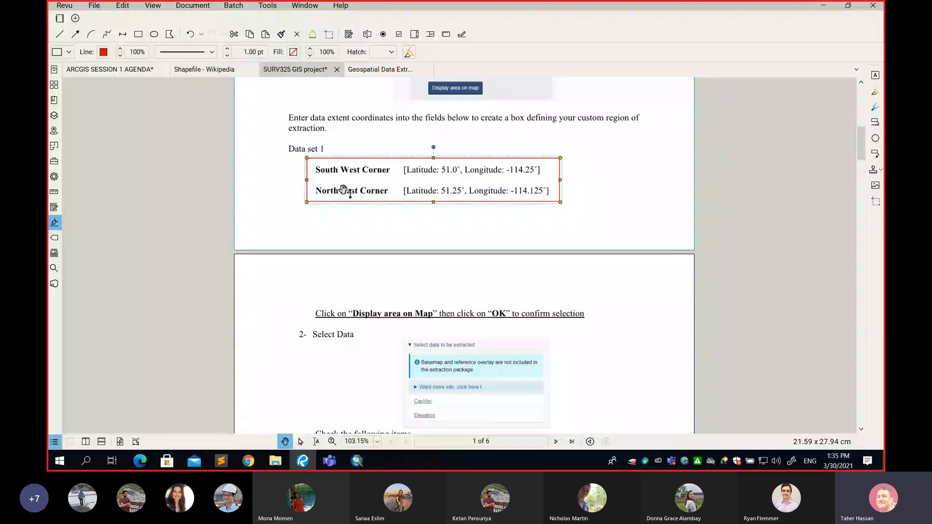
click(821, 7)
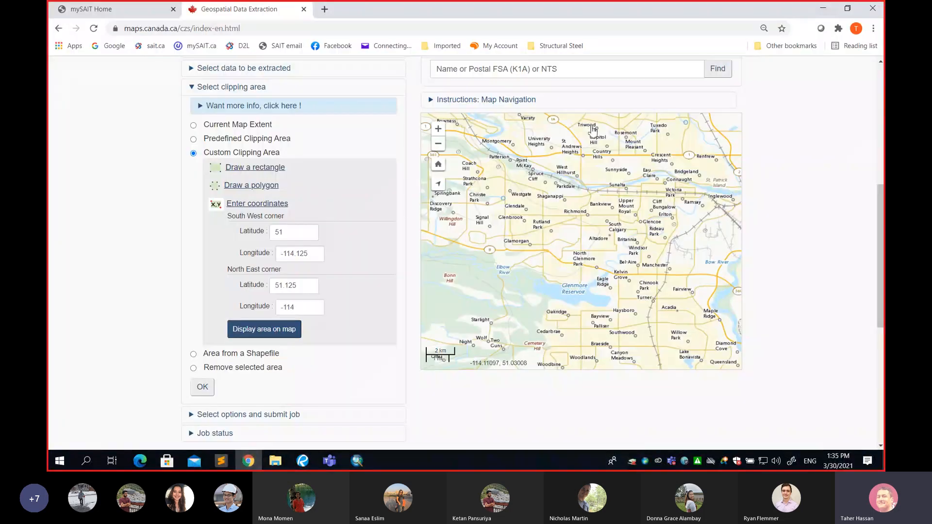
click(275, 334)
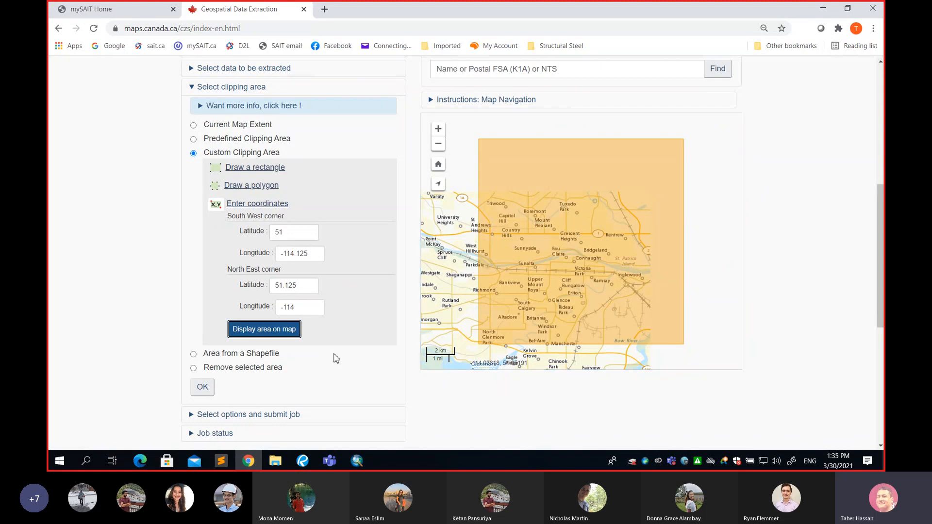
click(203, 389)
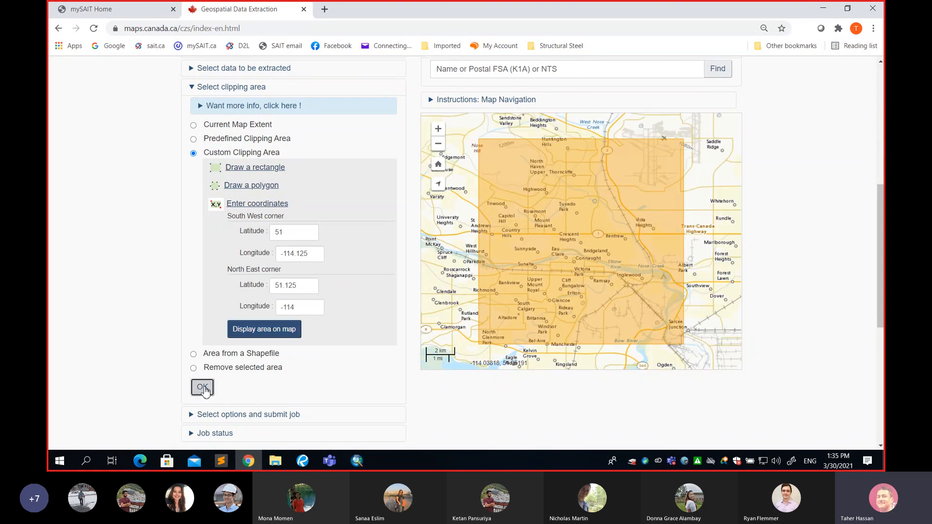
Review the polygon coordinates in the CanVec extraction form and select only the Transport networks - Transport features theme
scroll(324, 233, down, 1)
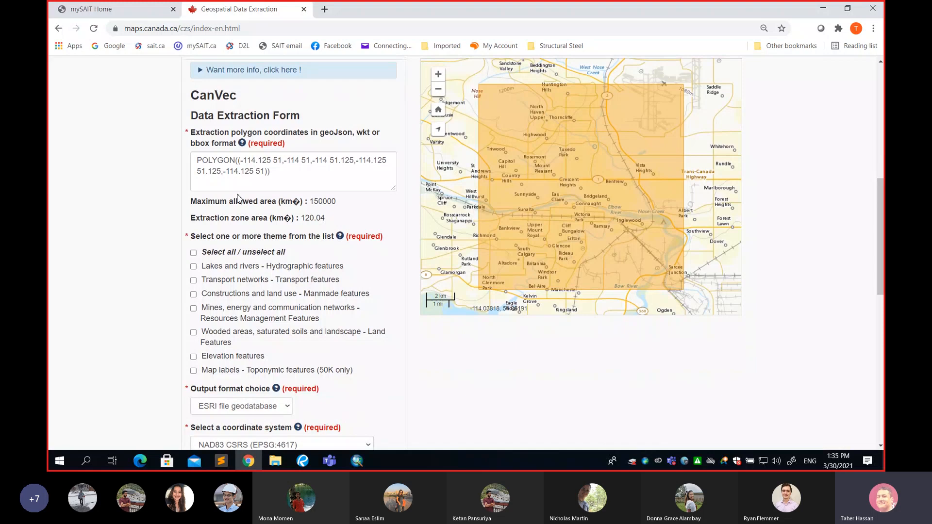
drag(198, 160, 292, 173)
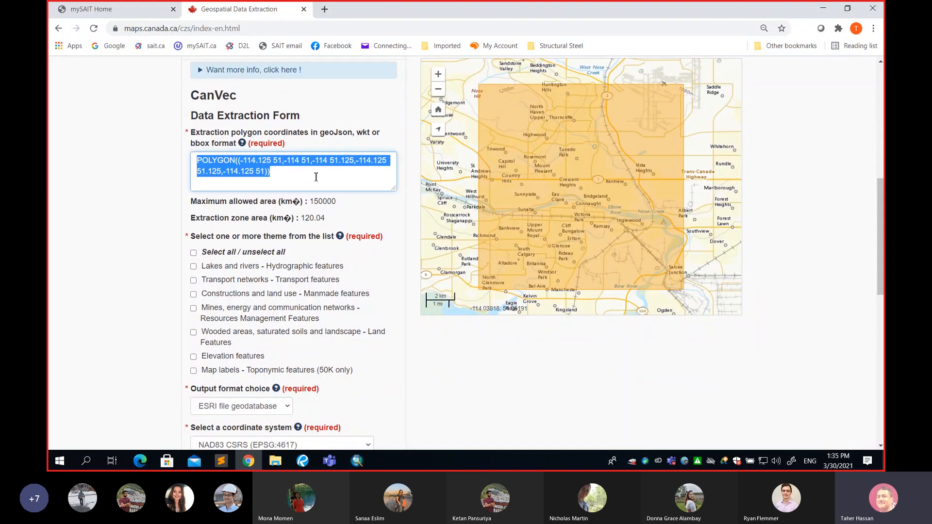
scroll(303, 179, down, 1)
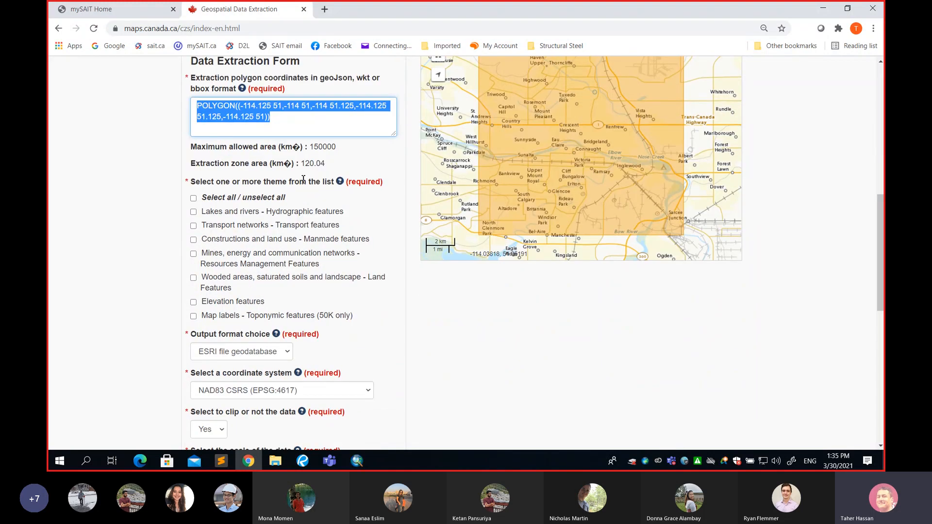
scroll(304, 180, down, 1)
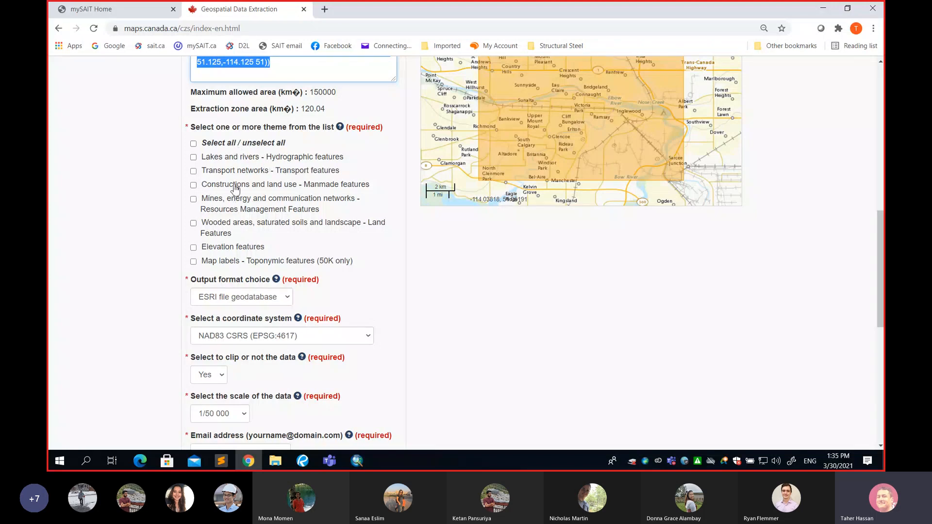
click(193, 144)
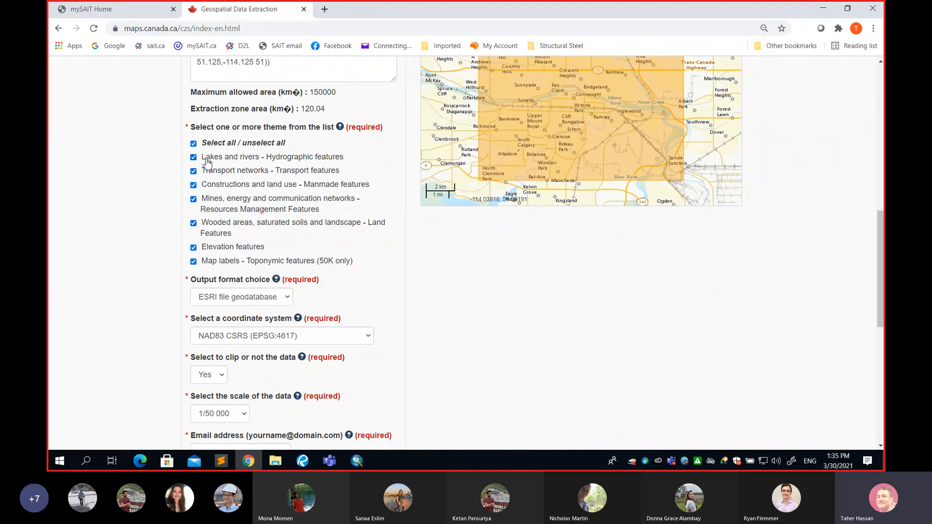
click(193, 144)
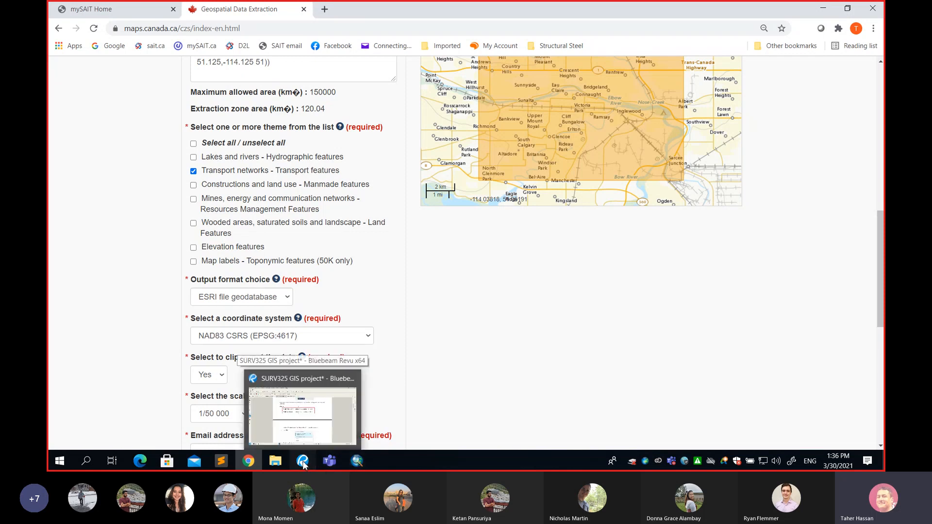
Switch to the SURV325 GIS project document in Bluebeam Revu and examine the theme and output format options in the step 3 snapshot
click(303, 413)
scroll(426, 282, down, 10)
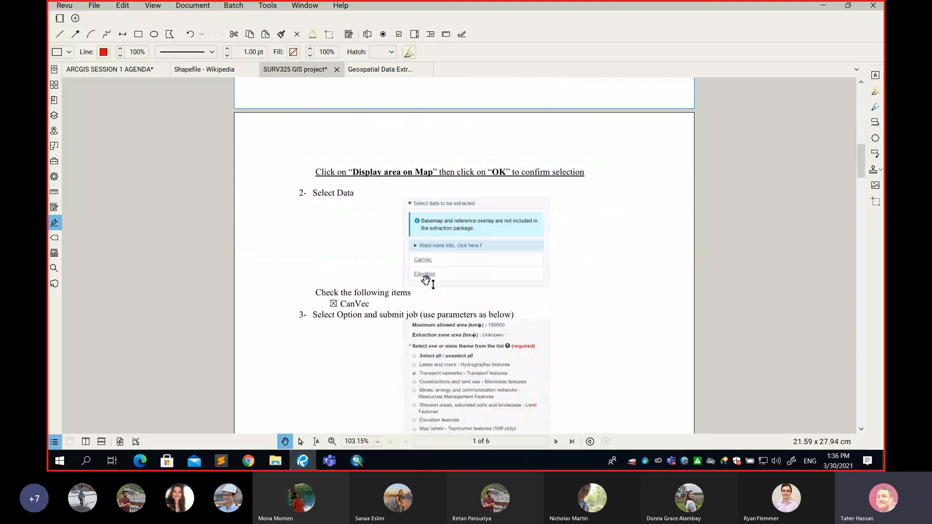
scroll(456, 260, up, 2)
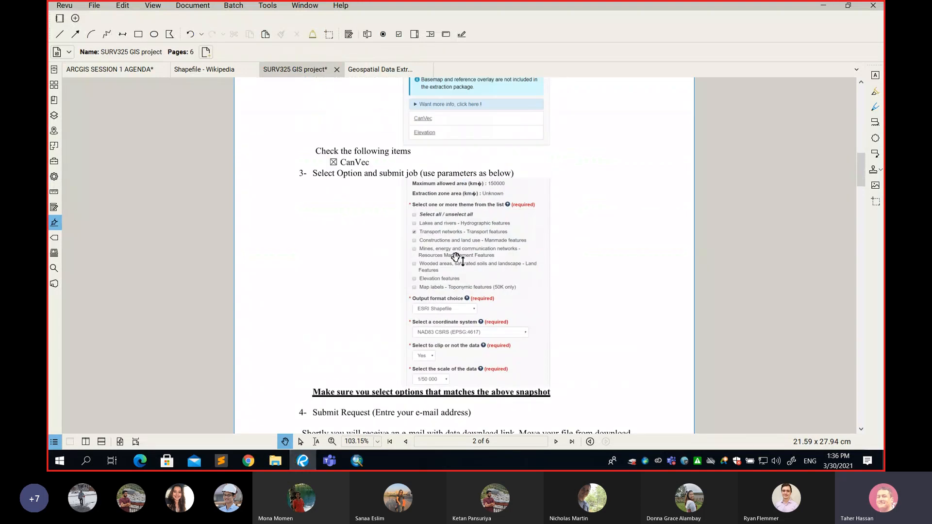
scroll(510, 270, up, 1)
scroll(509, 270, up, 1)
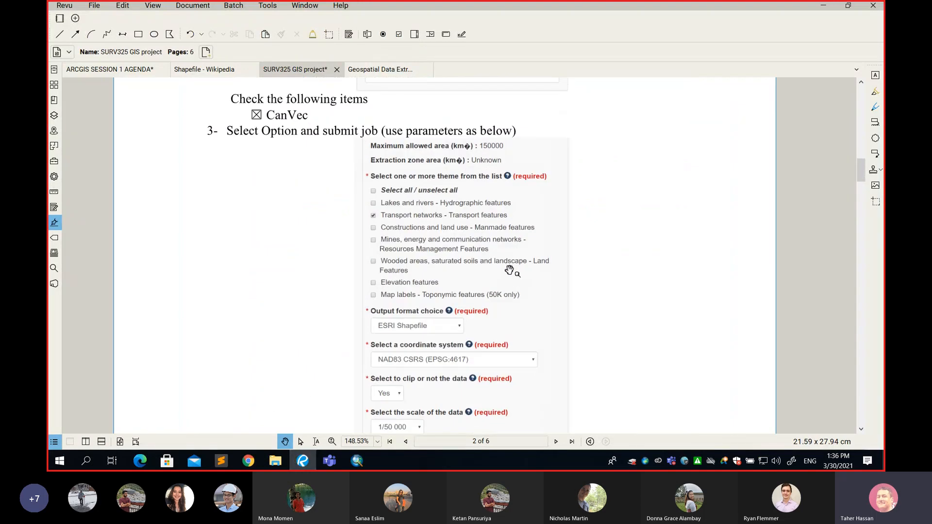
scroll(510, 270, up, 2)
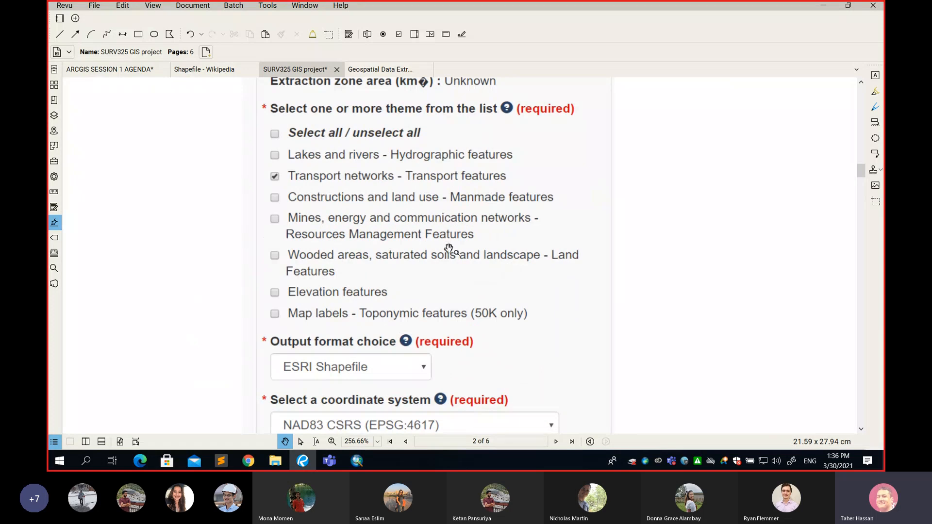
scroll(430, 236, up, 2)
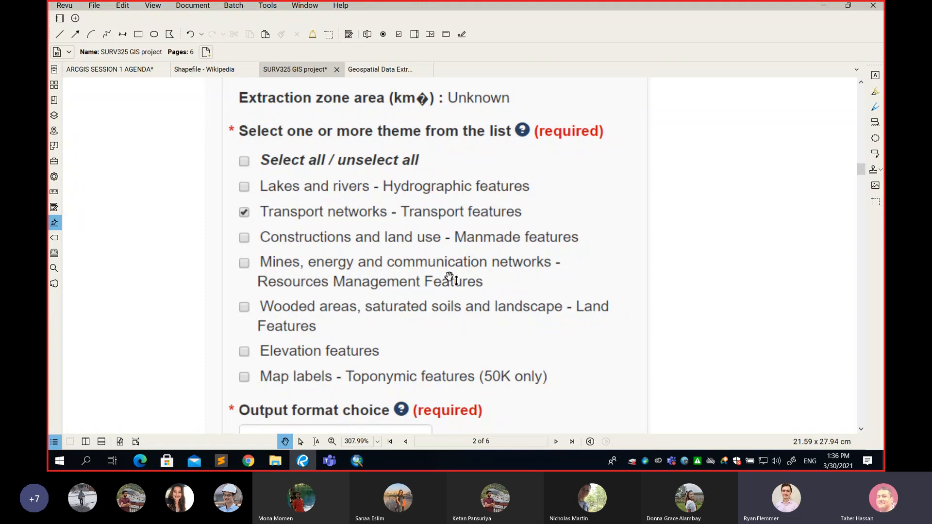
scroll(449, 277, down, 9)
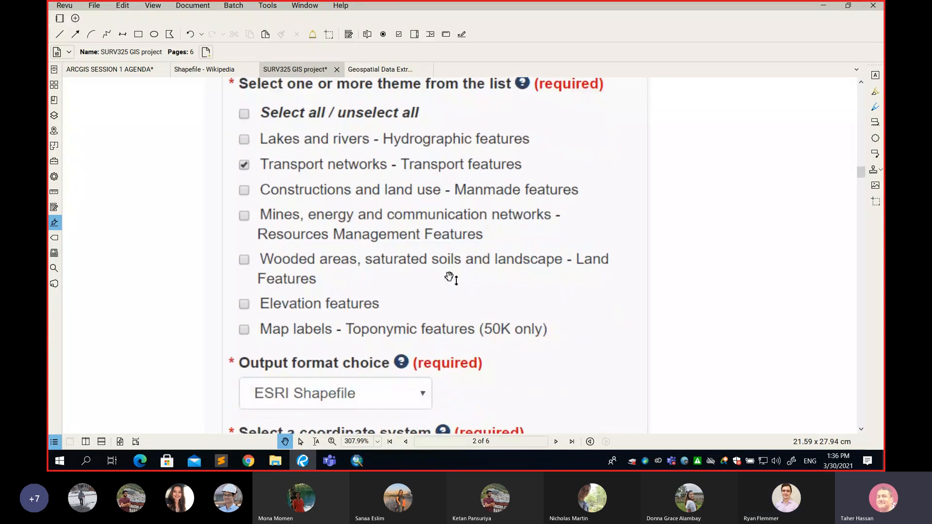
Draw a red rectangle around the line "Make sure you select options that matches the above snapshot"
scroll(308, 297, down, 4)
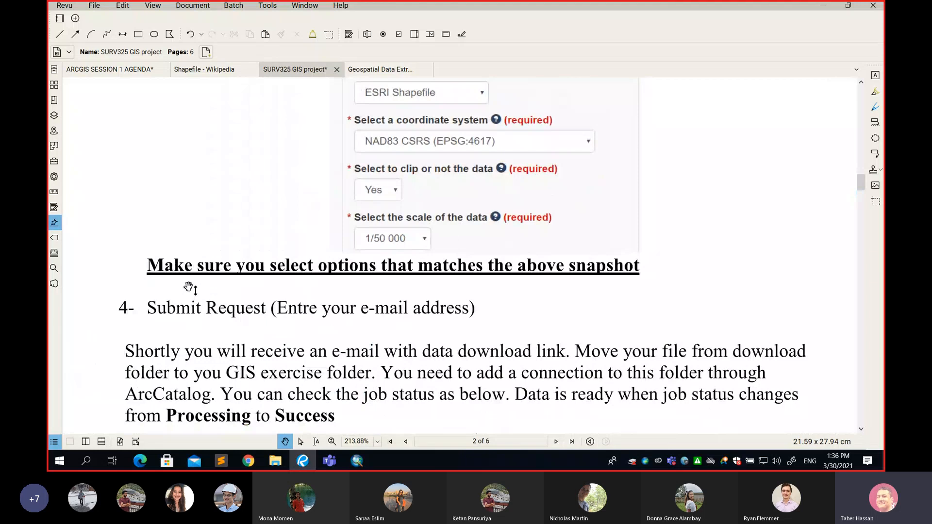
key(r)
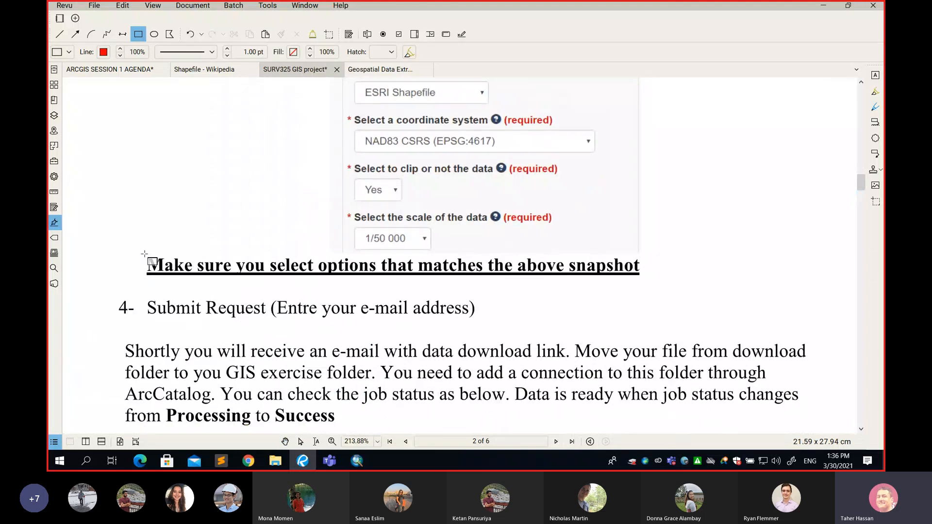
drag(139, 253, 644, 284)
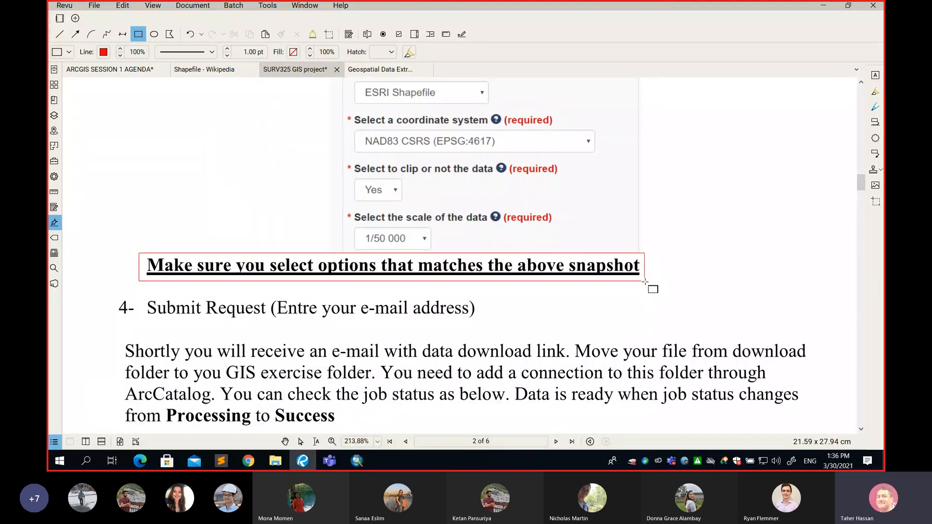
Draw red arrows pointing to the coordinate system, clip option and data scale values in the snapshot
scroll(552, 270, up, 2)
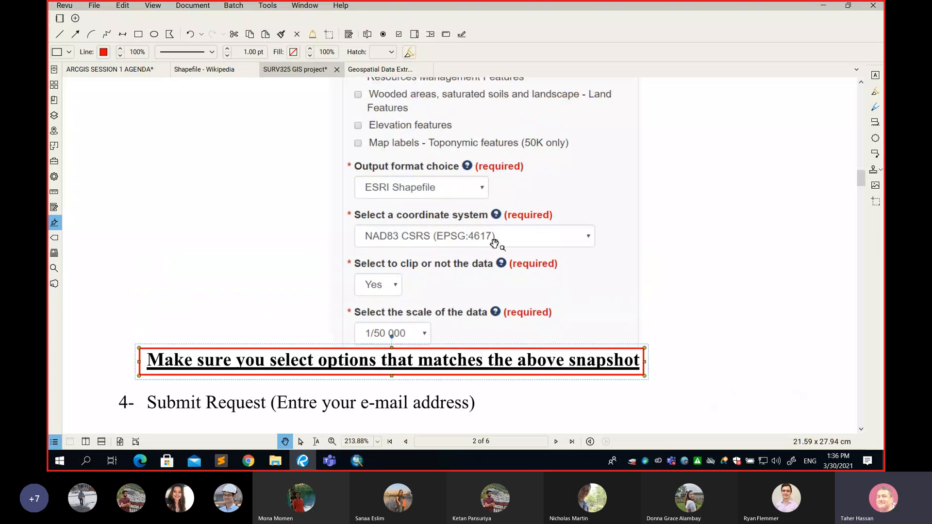
ctrl+scroll(490, 239, up, 1)
ctrl+scroll(490, 238, up, 1)
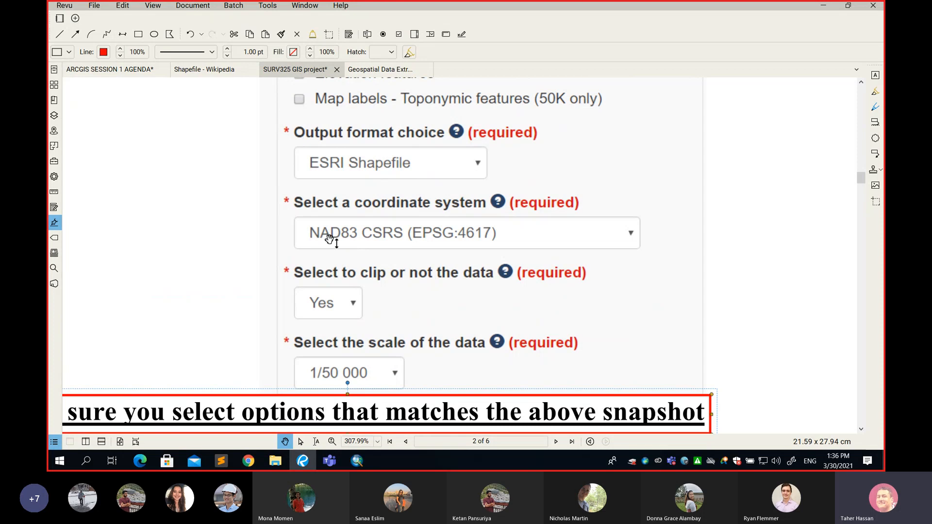
key(r)
key(a)
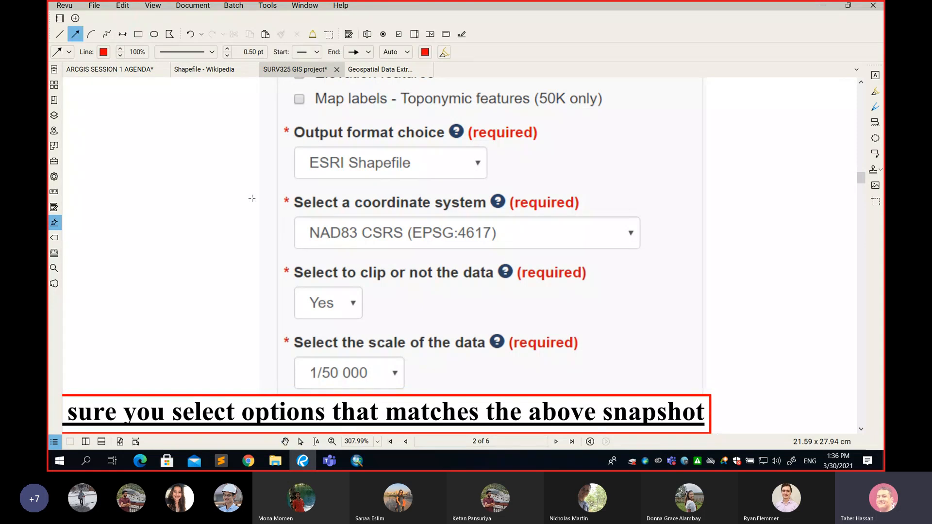
drag(249, 196, 300, 227)
drag(240, 251, 292, 292)
drag(249, 328, 298, 375)
Switch to the Geospatial Data Extraction page in Chrome and set the output format to ESRI Shapefile
key(alt+Tab)
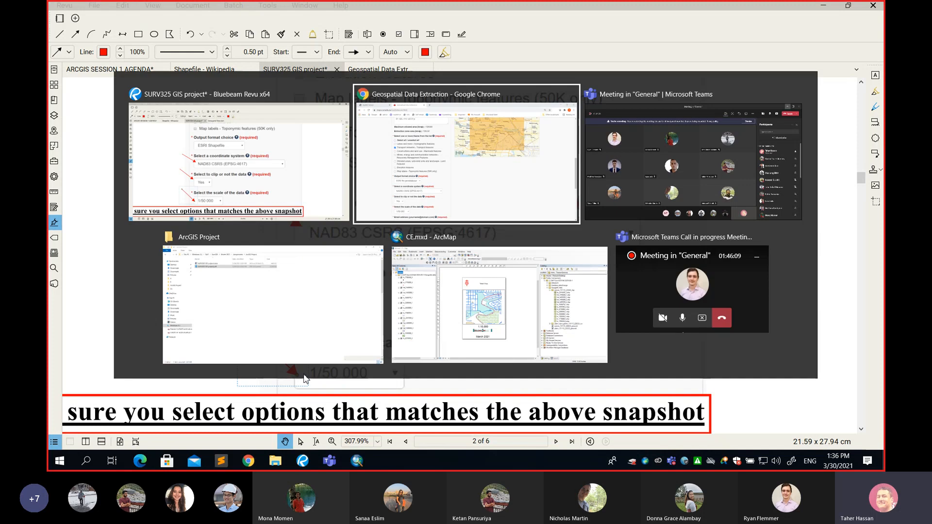
scroll(357, 275, down, 1)
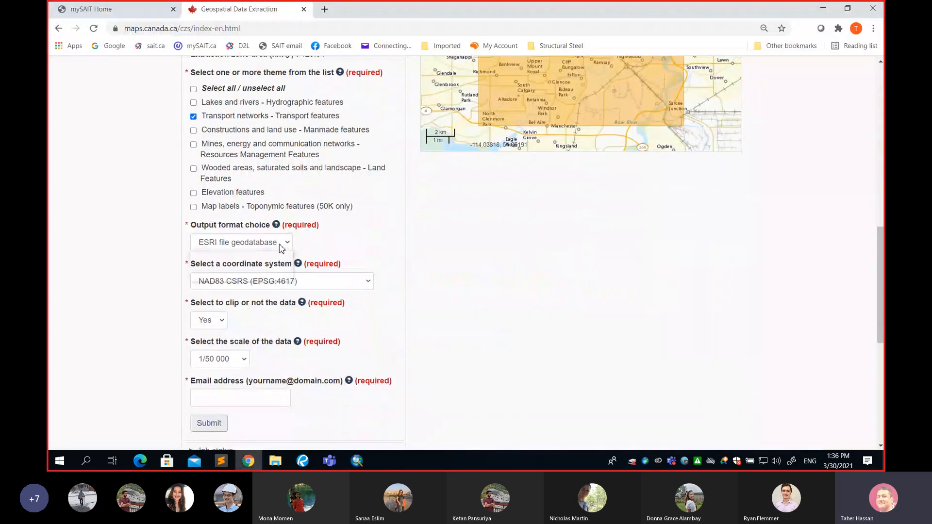
click(285, 244)
click(262, 275)
scroll(315, 248, down, 1)
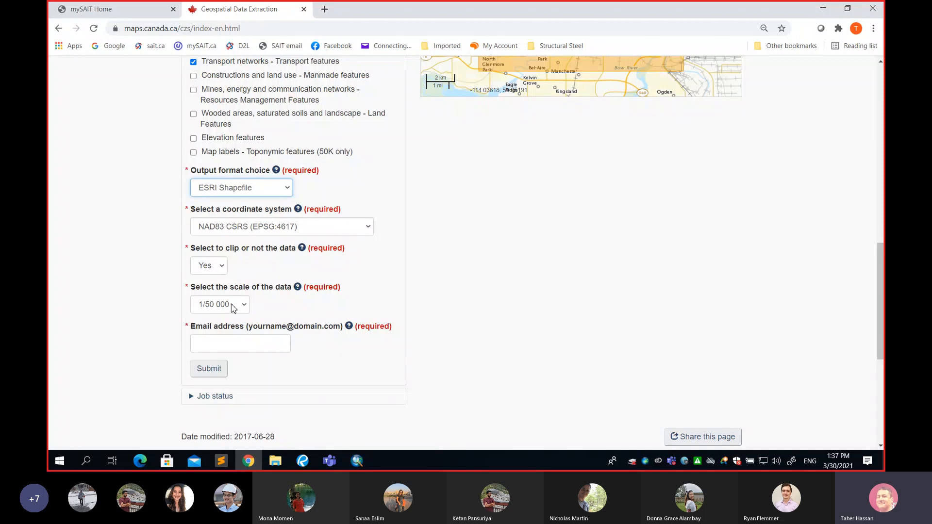
Fill in the requester's e-mail address, confirm that it was entered correctly, and submit the extraction job
scroll(316, 278, down, 1)
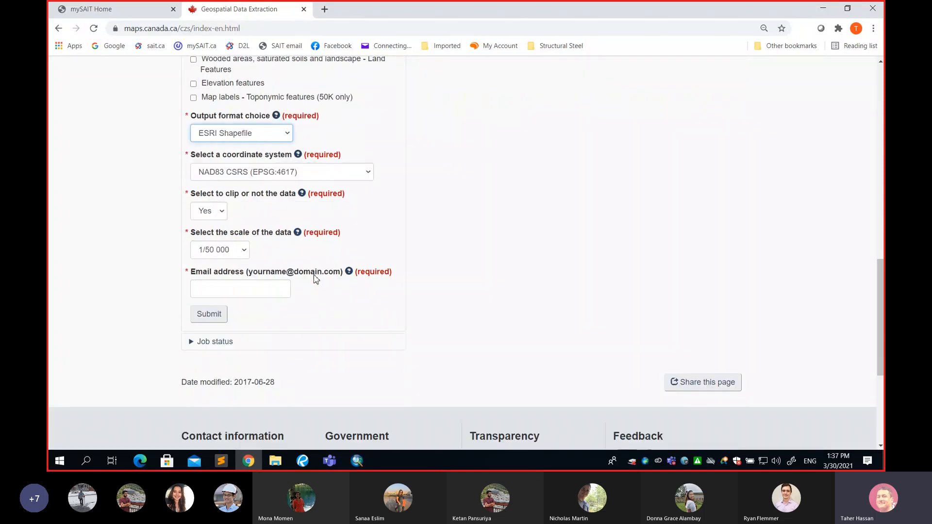
click(243, 287)
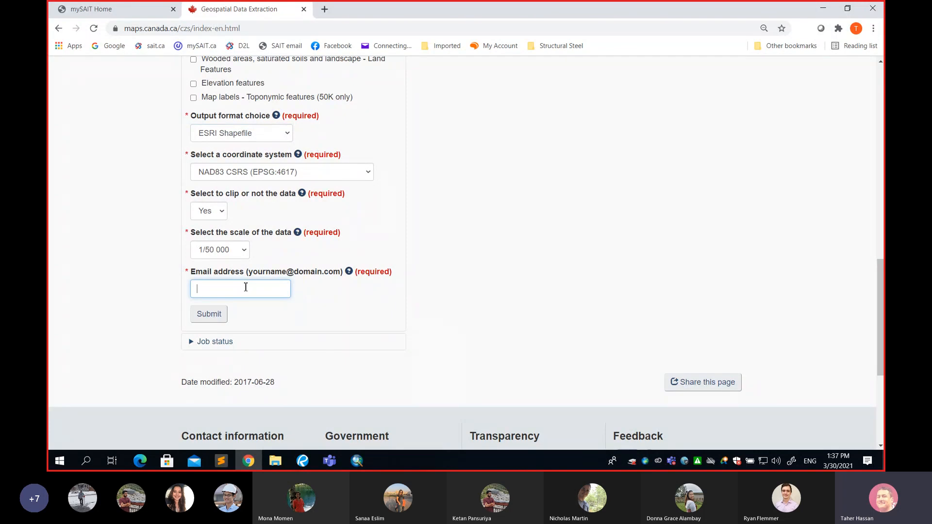
click(224, 317)
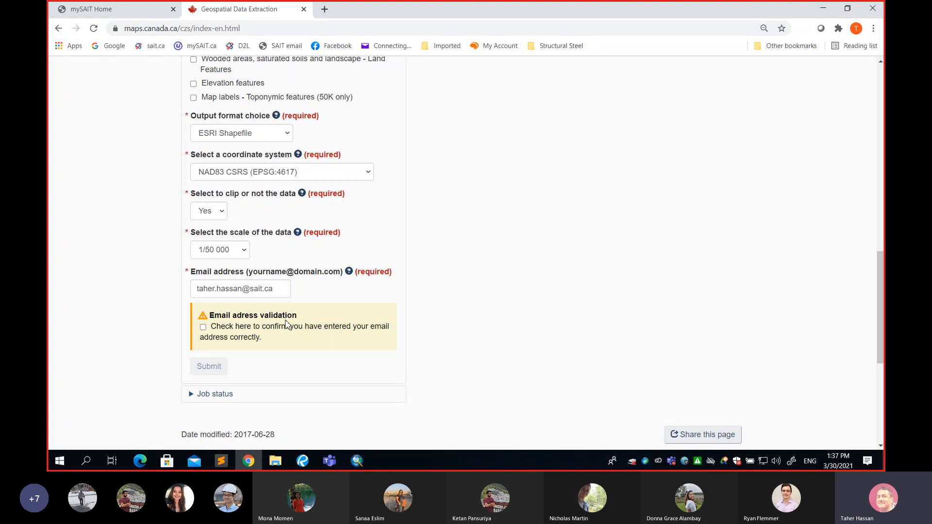
scroll(287, 323, down, 1)
click(204, 273)
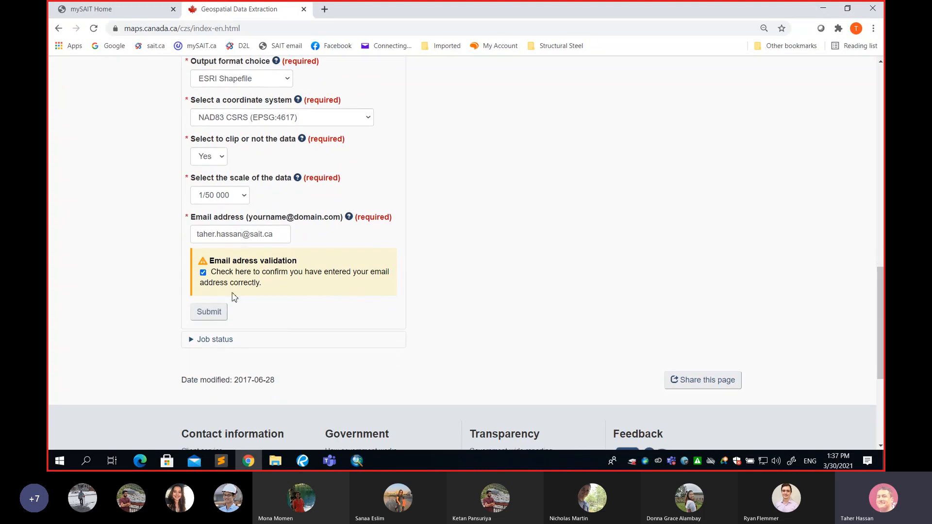
click(209, 313)
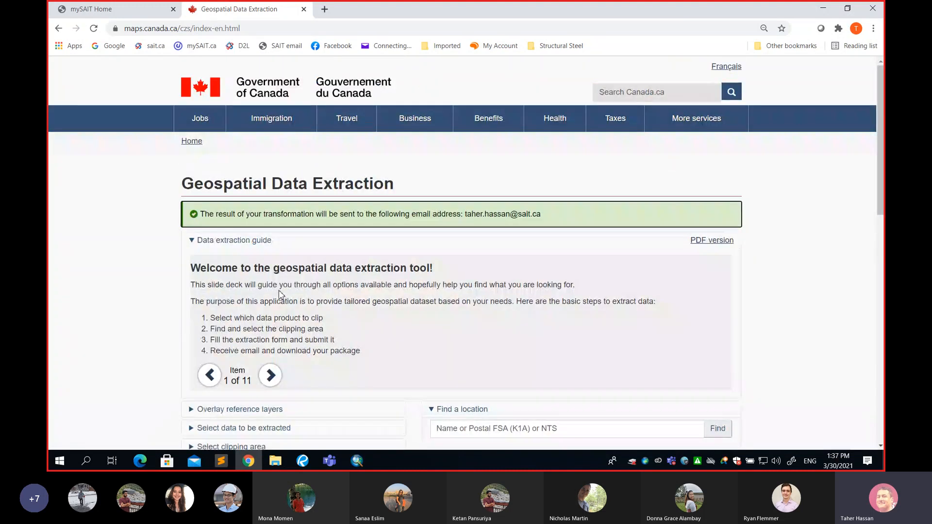
Check the submitted job's status, refresh it, and highlight the status text
scroll(266, 298, down, 5)
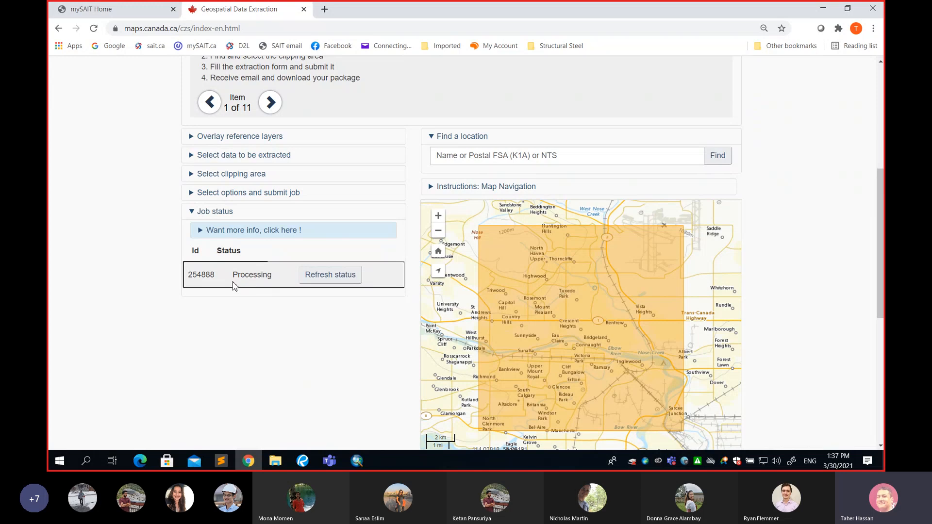
drag(232, 275, 307, 277)
click(318, 275)
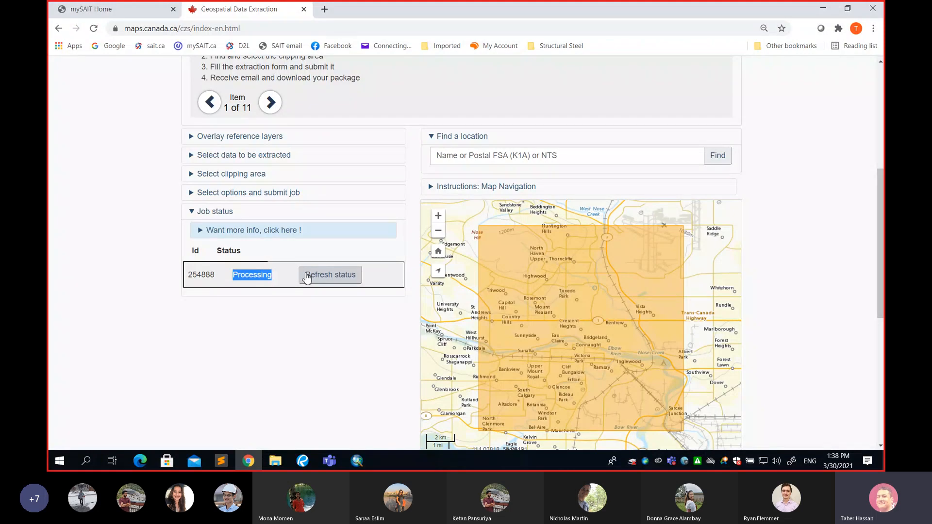
click(313, 275)
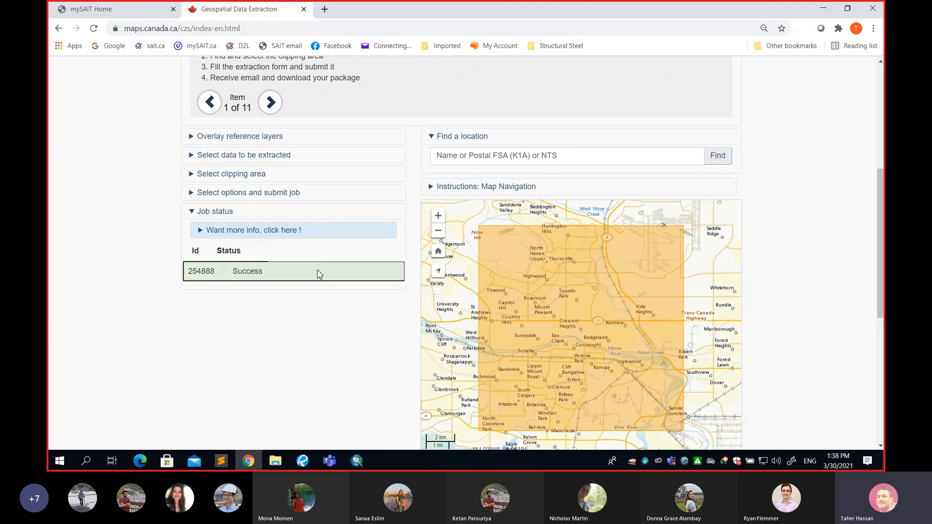
drag(233, 271, 265, 272)
Launch Outlook 2016, open the new data extraction e-mail and highlight its zip download link
click(87, 460)
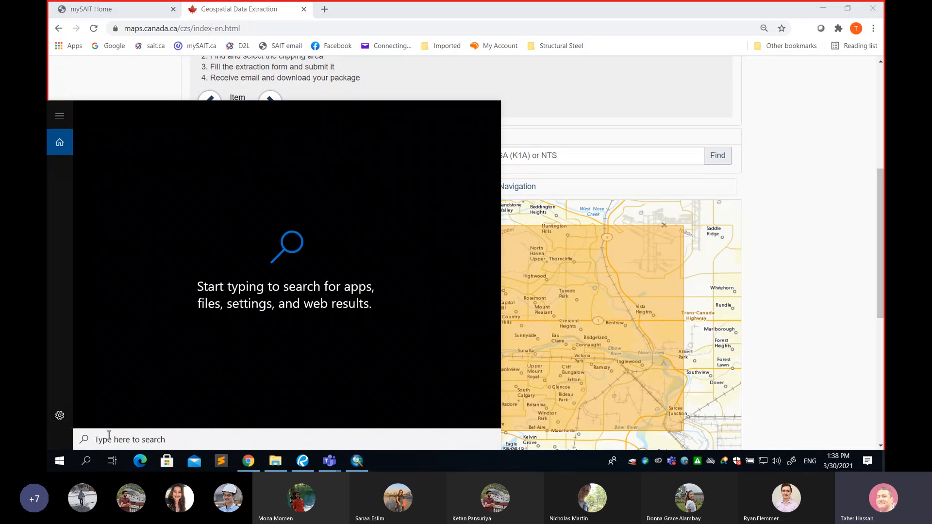
text(out)
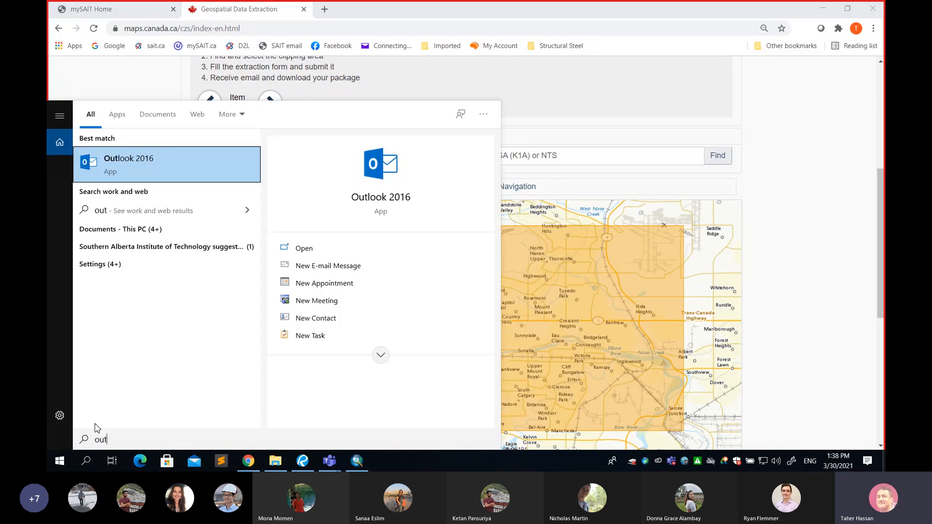
click(156, 167)
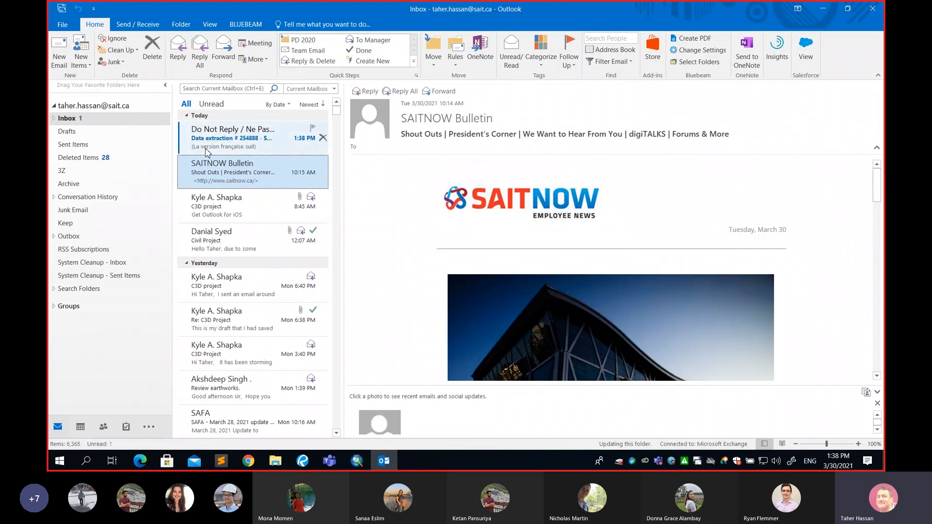
click(244, 140)
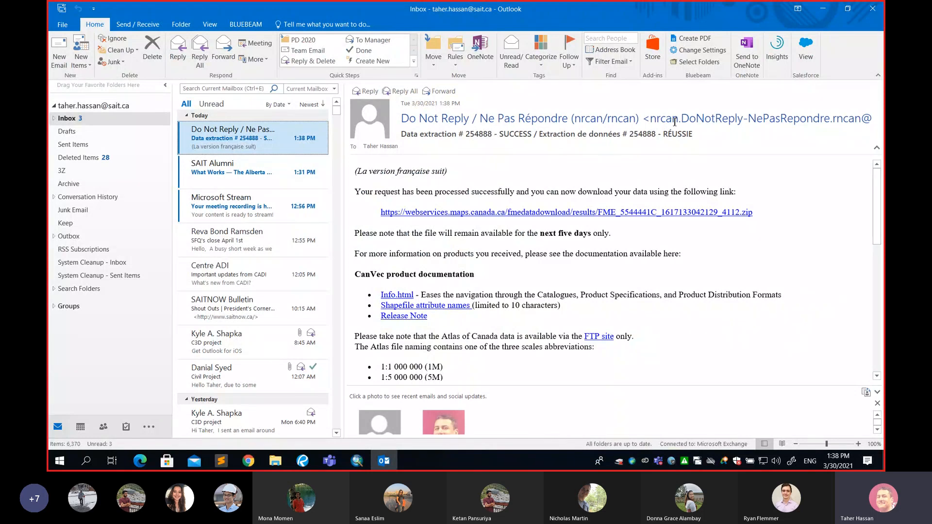
mouse_move(662, 124)
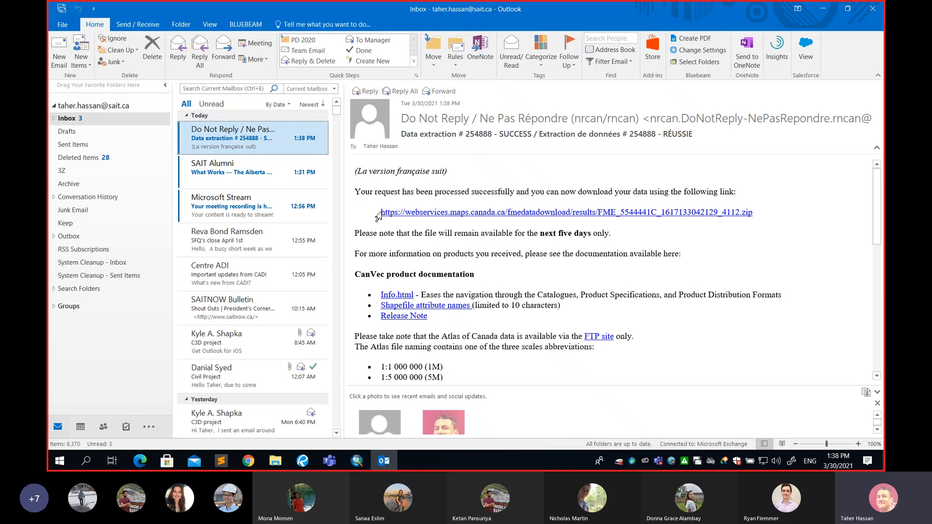
drag(377, 214, 755, 212)
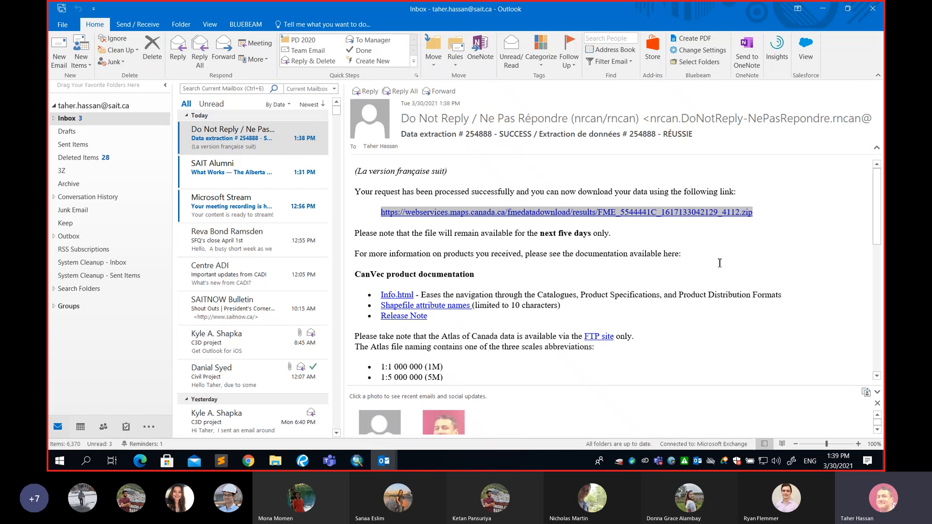
Return to the project document in Bluebeam Revu and review the Data set 1 coordinates and the extraction parameters
click(303, 461)
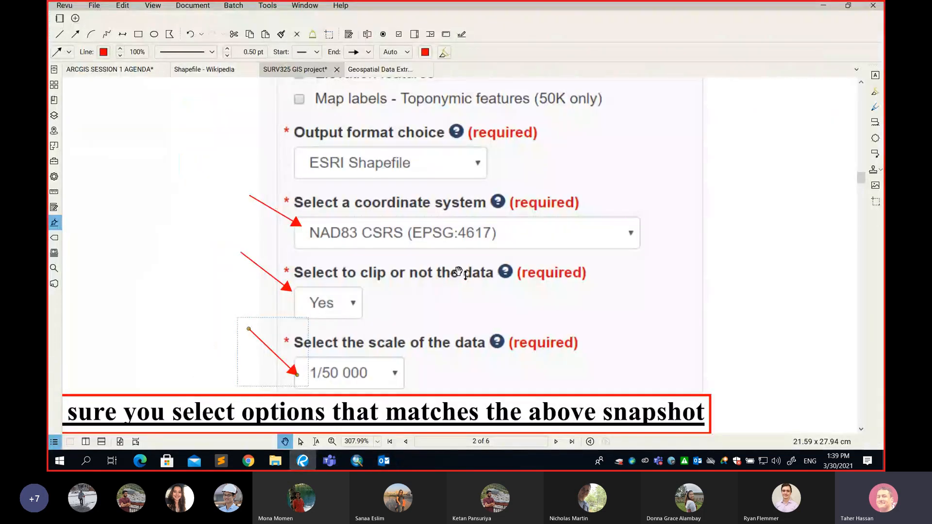
scroll(459, 272, down, 5)
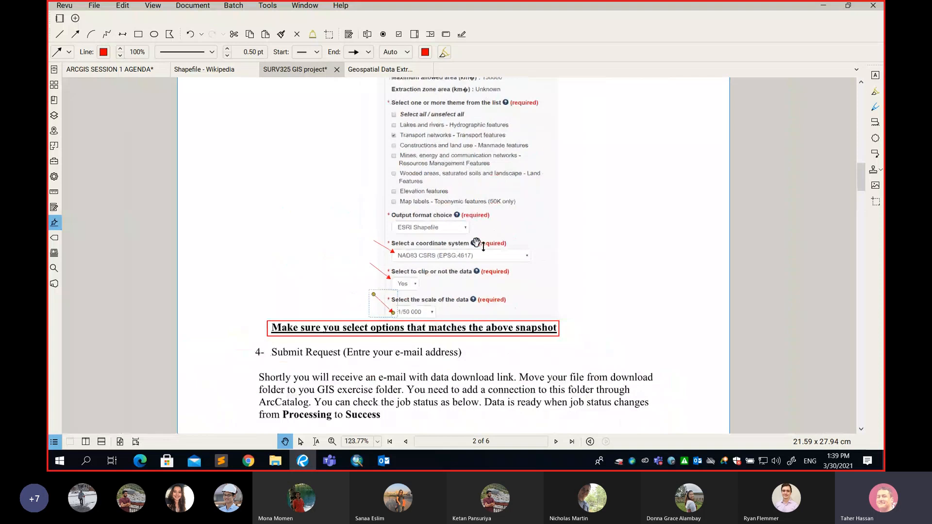
scroll(490, 226, up, 3)
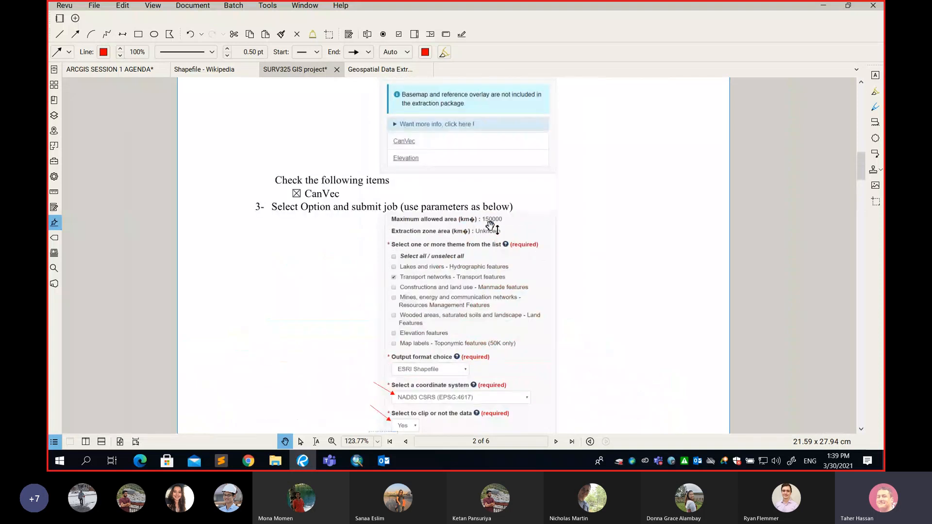
scroll(490, 225, up, 7)
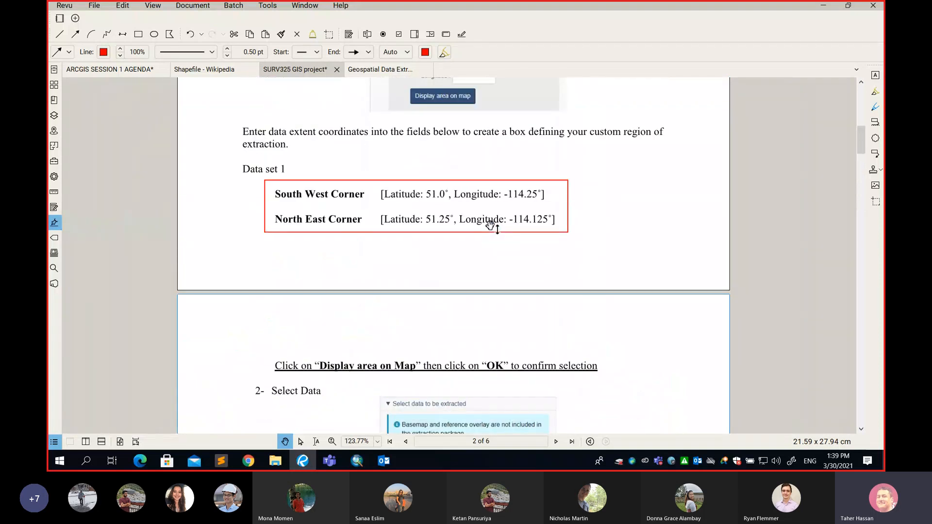
scroll(491, 226, down, 1)
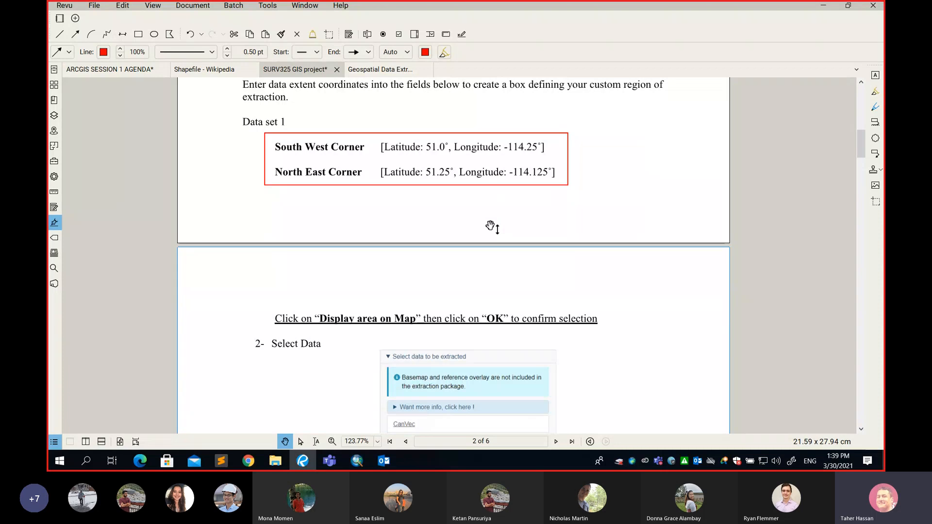
scroll(490, 226, down, 17)
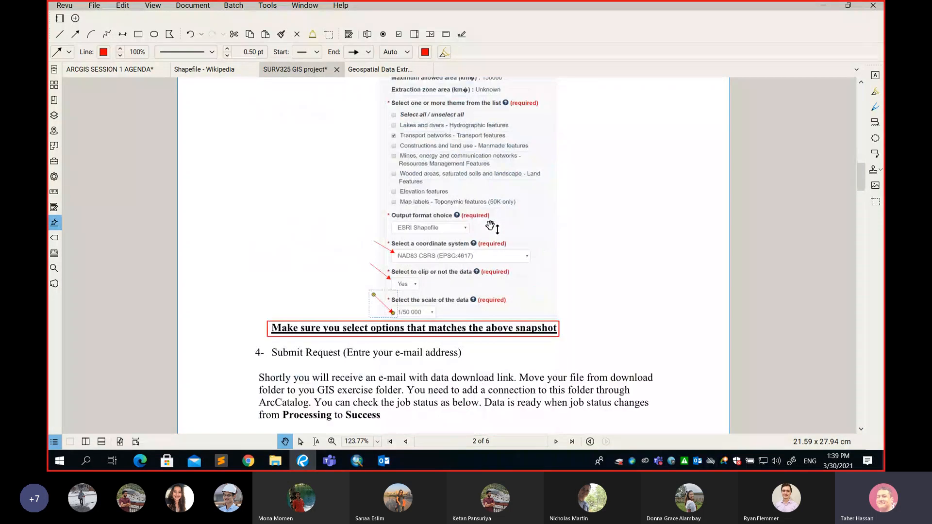
Draw a red rectangle around the data set 2 South West and North East corner coordinates in the project document
scroll(491, 225, down, 9)
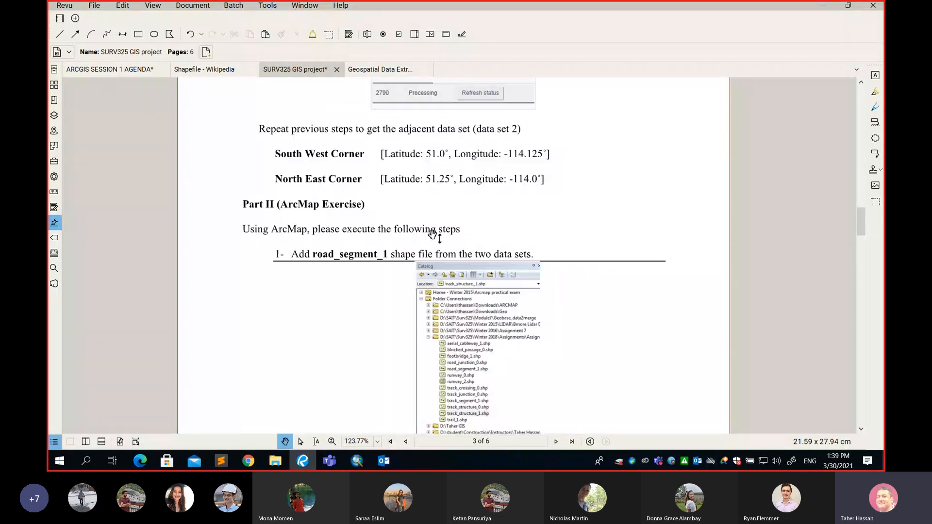
scroll(433, 234, up, 2)
key(r)
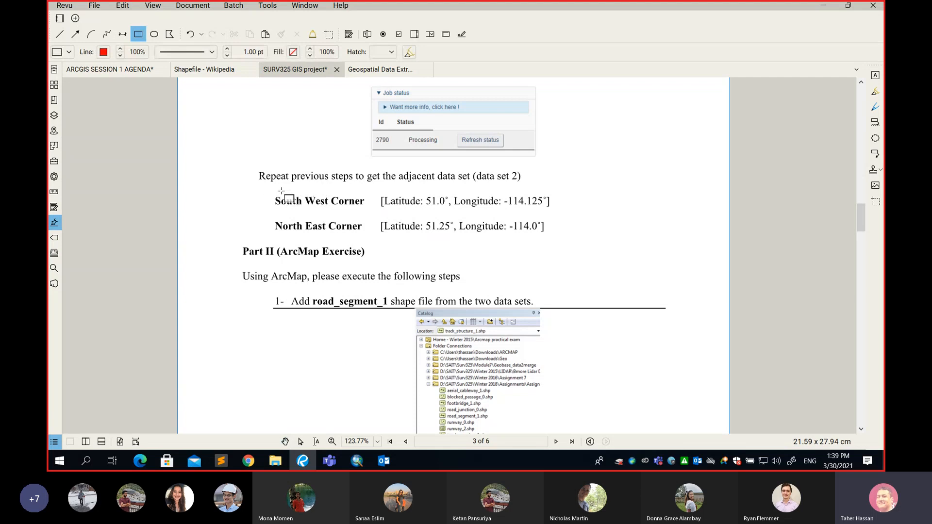
drag(264, 190, 561, 237)
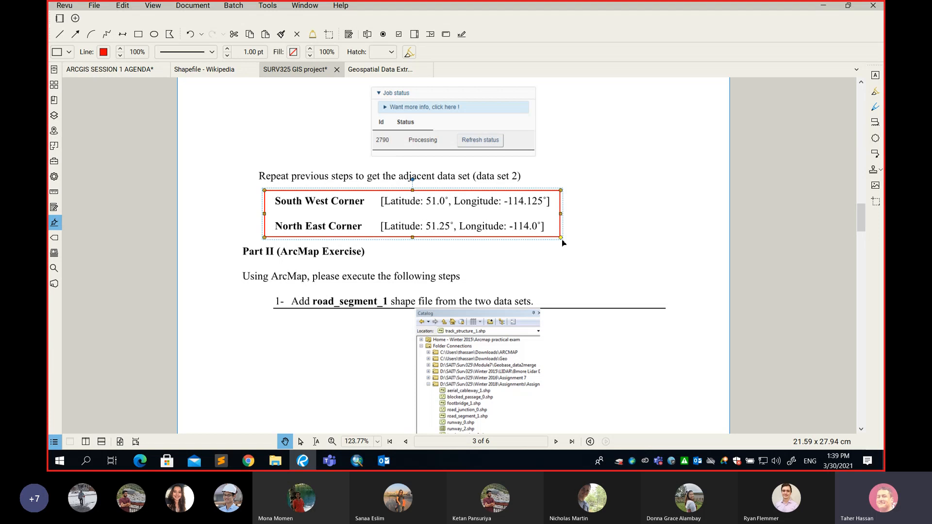
Add the text label "1" beside the boxed Data set 1 corner coordinates
scroll(563, 243, up, 15)
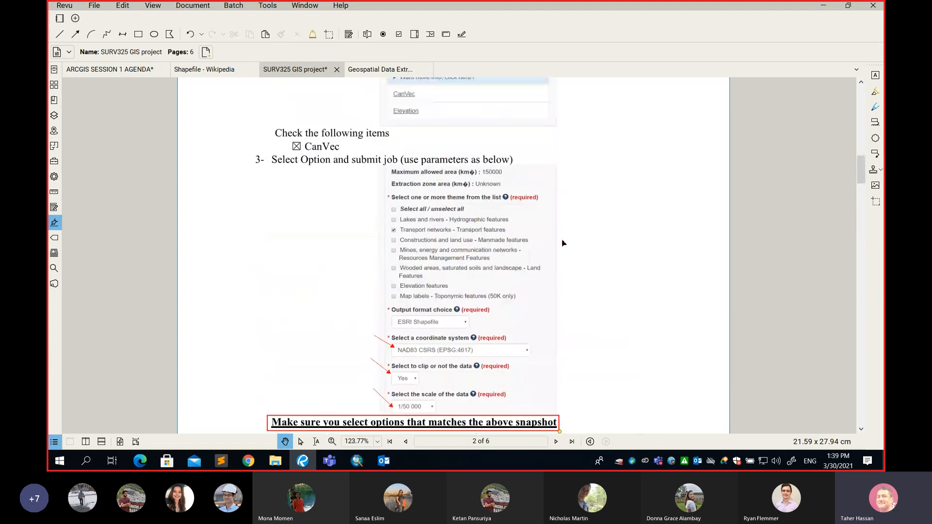
scroll(563, 243, up, 3)
scroll(563, 243, up, 5)
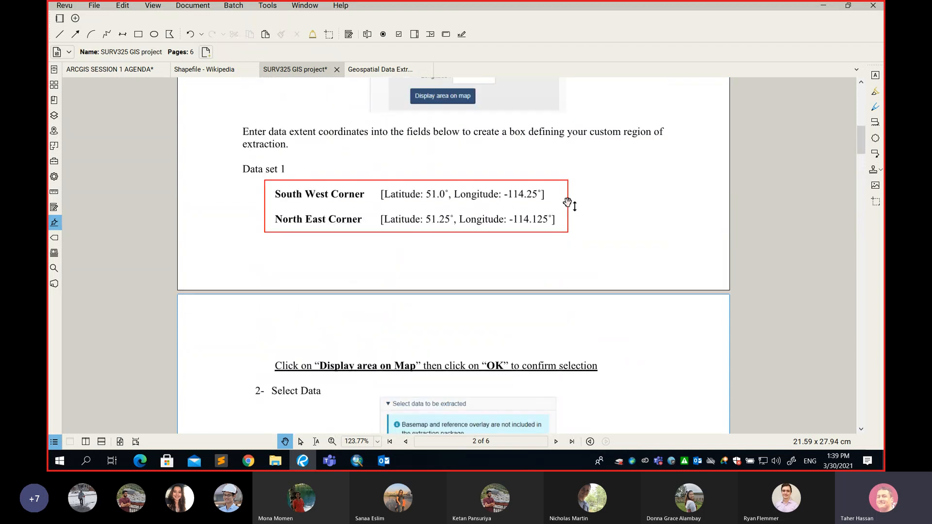
key(t)
drag(581, 190, 652, 223)
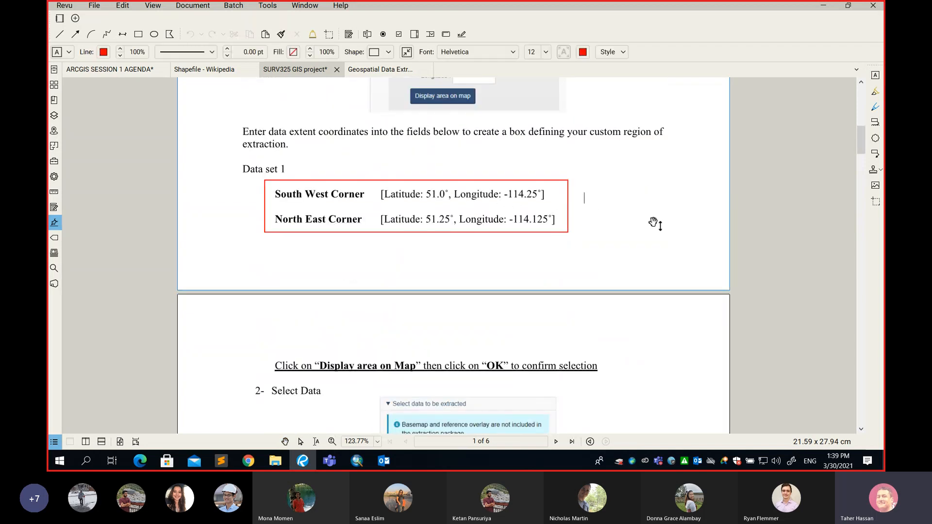
text(1)
click(647, 256)
click(619, 246)
Add the text label "2" beside the boxed data set 2 corner coordinates
scroll(558, 243, down, 16)
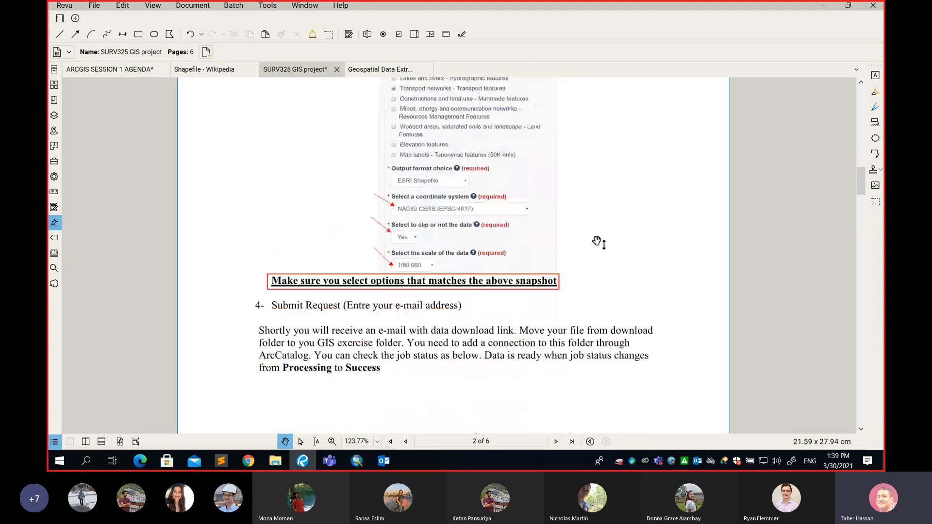
scroll(557, 270, down, 2)
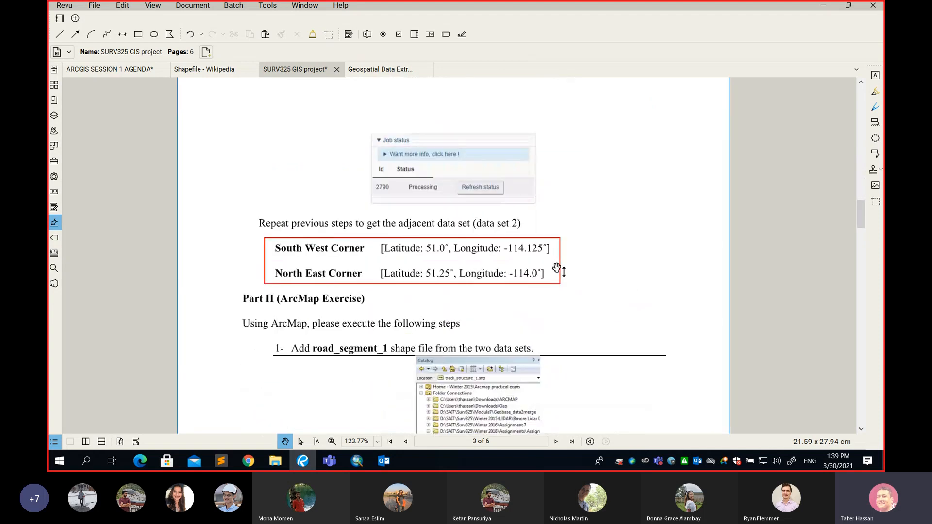
key(t)
drag(573, 249, 614, 272)
text(2)
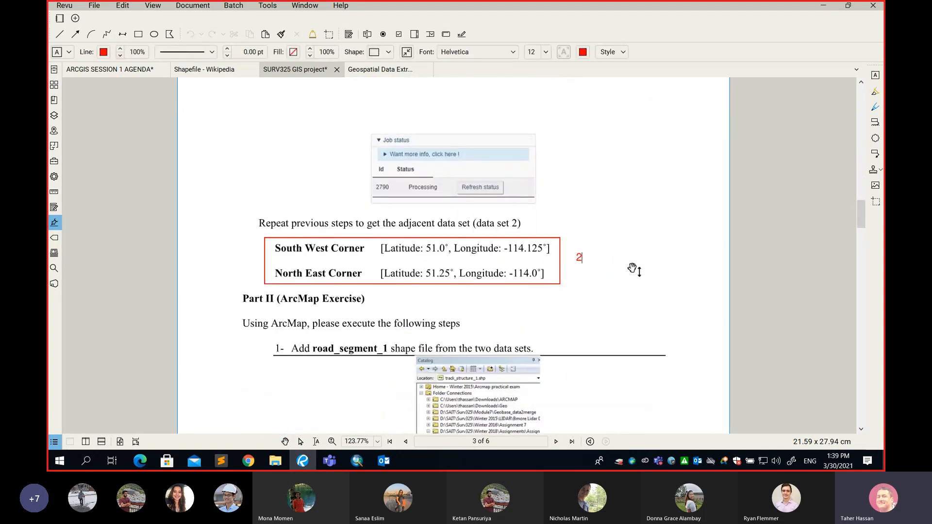
click(657, 243)
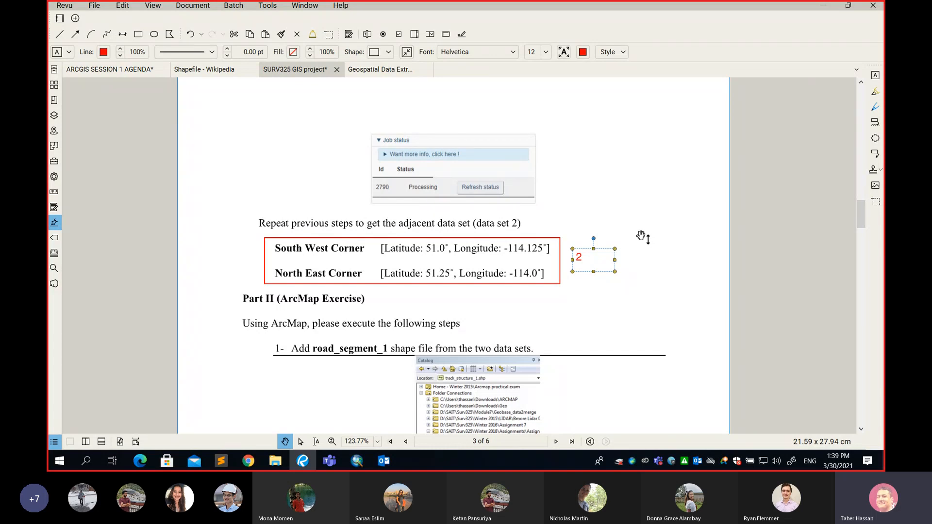
Switch to the Microsoft Teams meeting window and request to stop the meeting recording
click(329, 462)
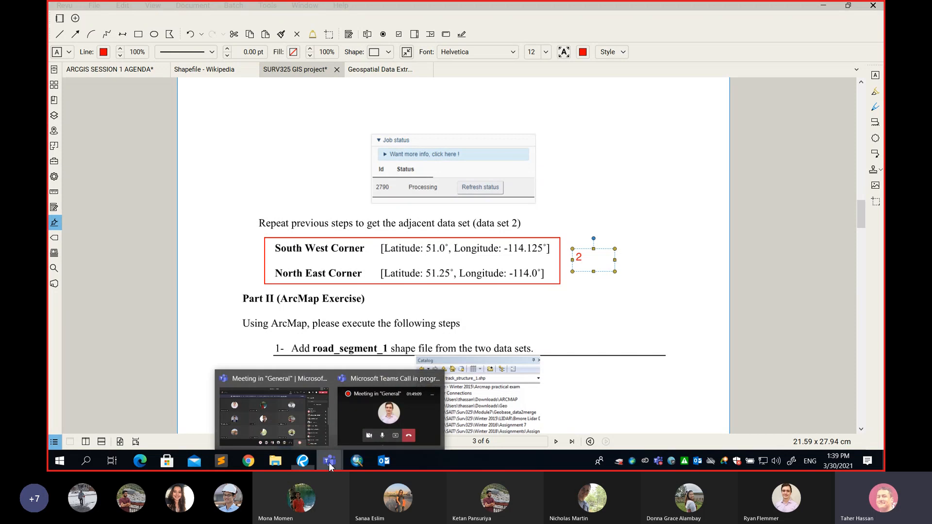
click(321, 409)
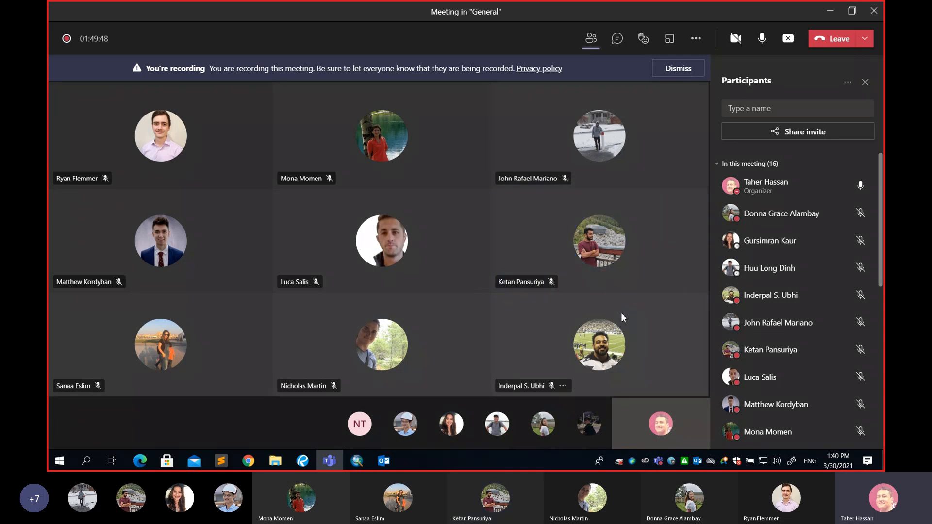
click(702, 40)
click(702, 285)
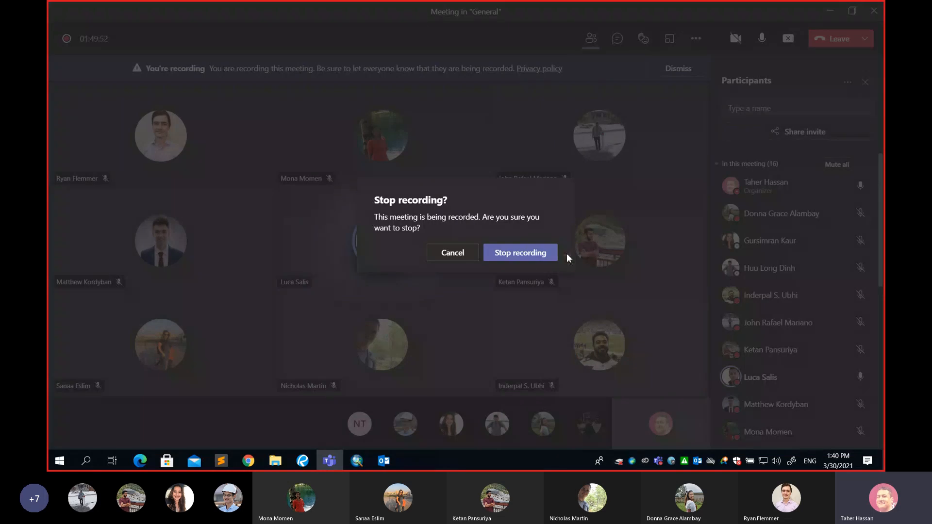